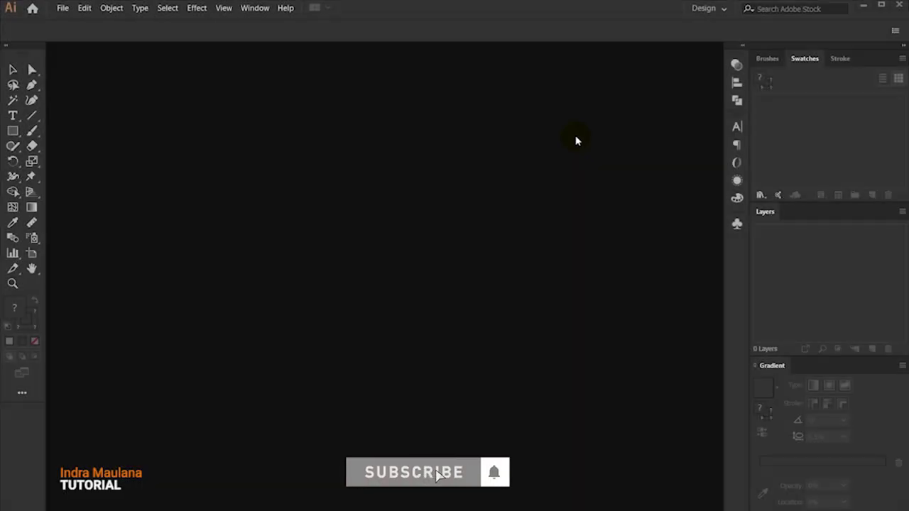
# - Open the File menu to start a new Illustrator document
pyautogui.click(63, 7)
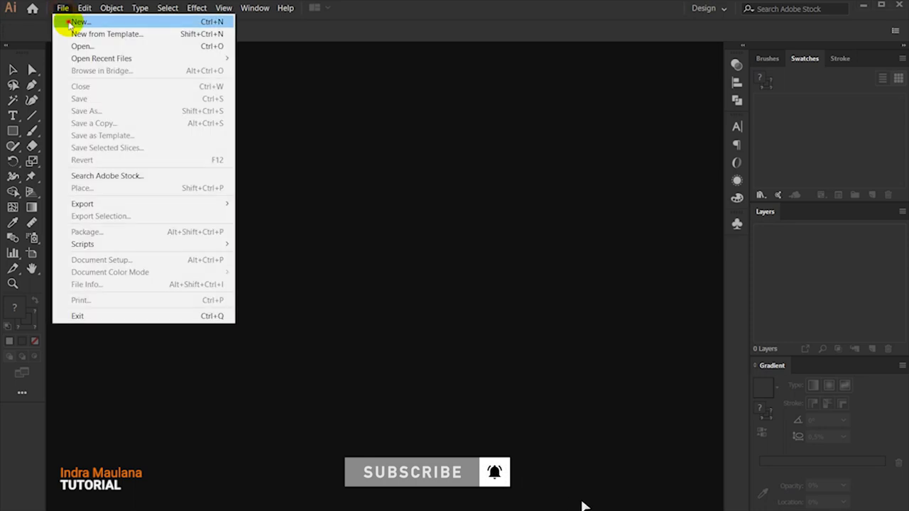
# - Create a 2000 × 2000 px document in Pixels with RGB colour mode
pyautogui.click(70, 22)
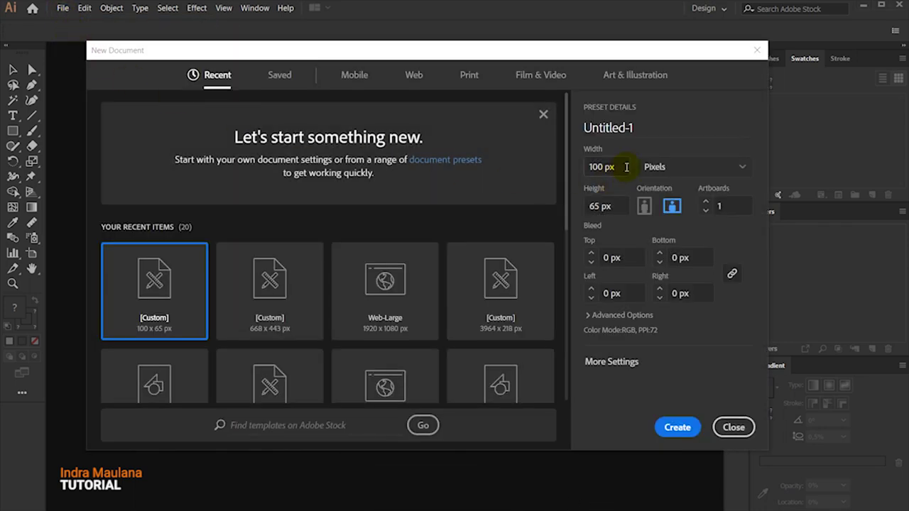
pyautogui.click(627, 167)
pyautogui.write('2000')
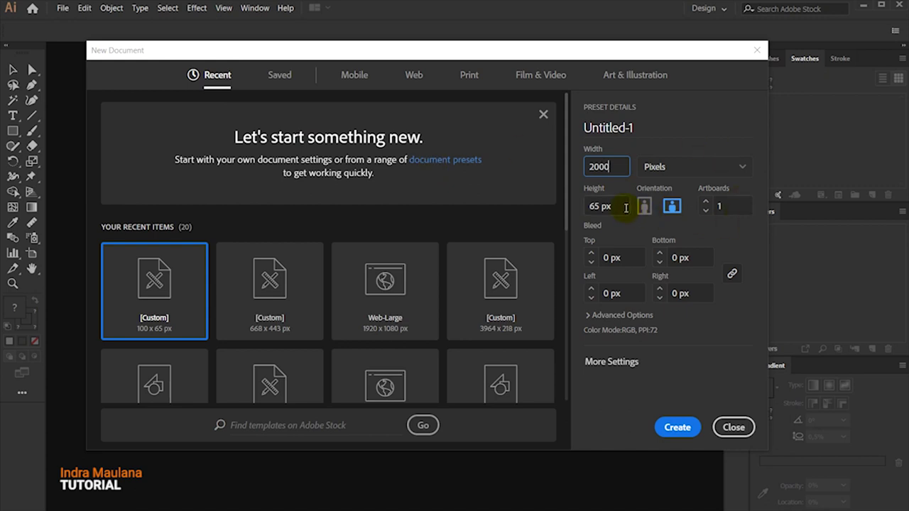
pyautogui.click(625, 206)
pyautogui.write('2000')
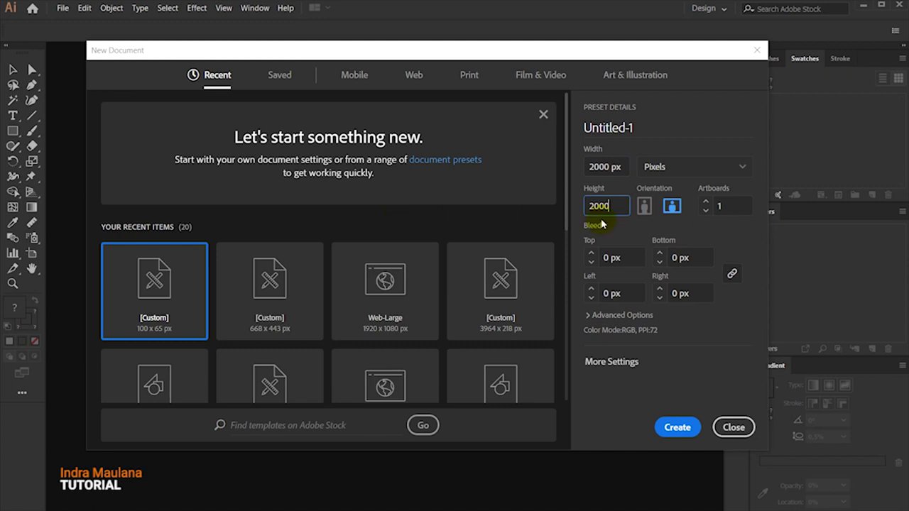
pyautogui.click(682, 170)
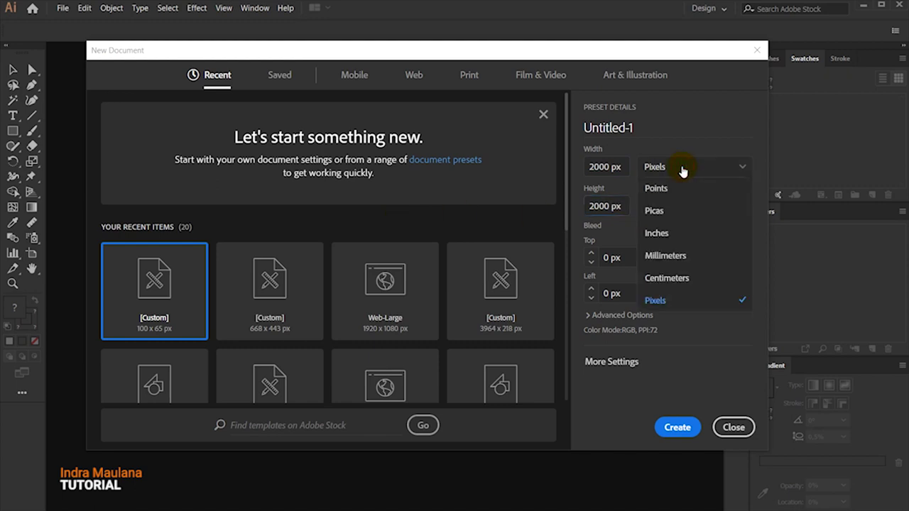
pyautogui.click(675, 301)
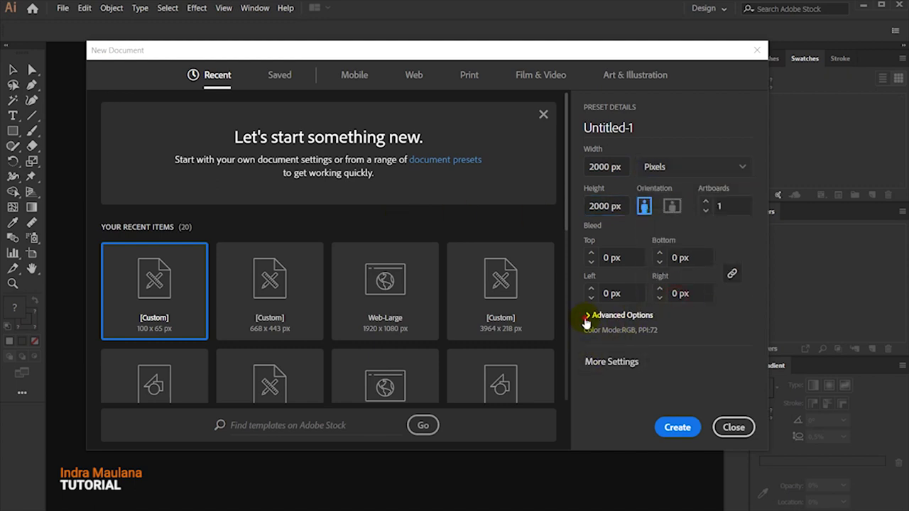
pyautogui.click(587, 316)
pyautogui.click(619, 284)
pyautogui.click(622, 304)
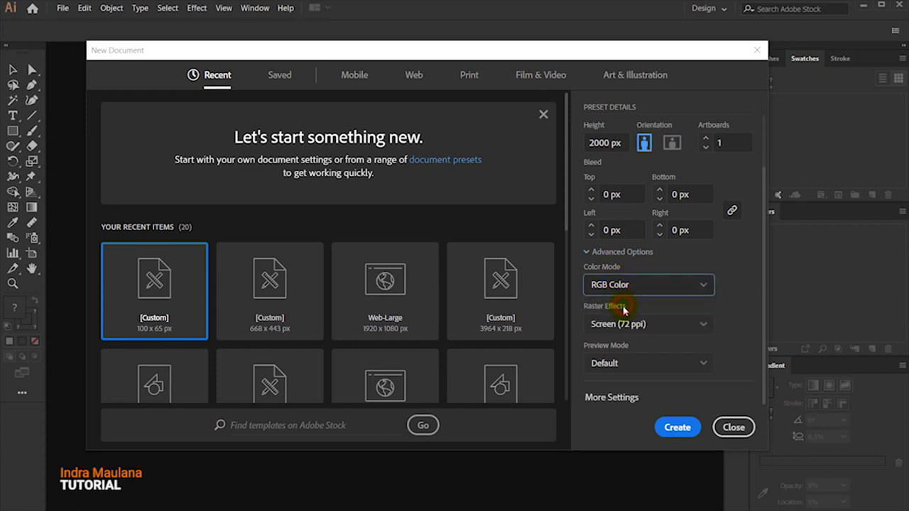
pyautogui.click(672, 427)
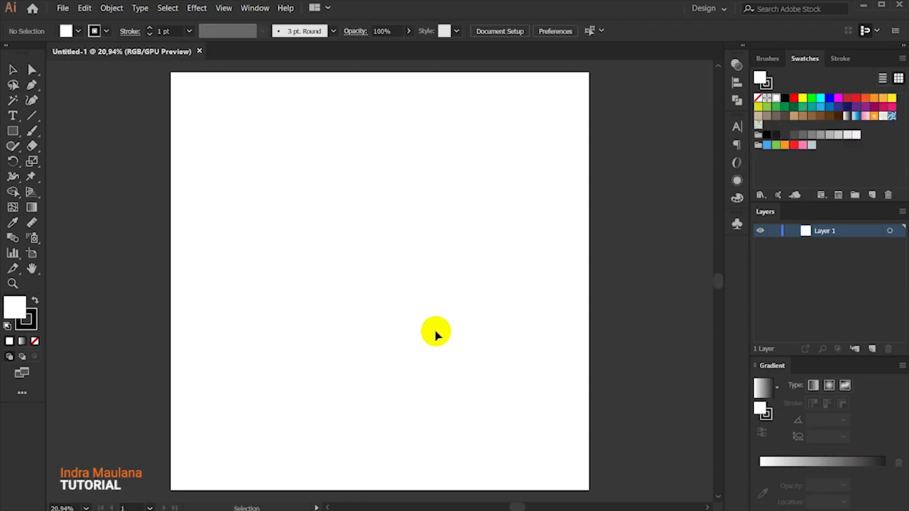
# - Duplicate the 2000 px artboard to the right of the first, giving two side-by-side artboards
pyautogui.scroll(-1, 436, 333)
pyautogui.scroll(-1, 274, 252)
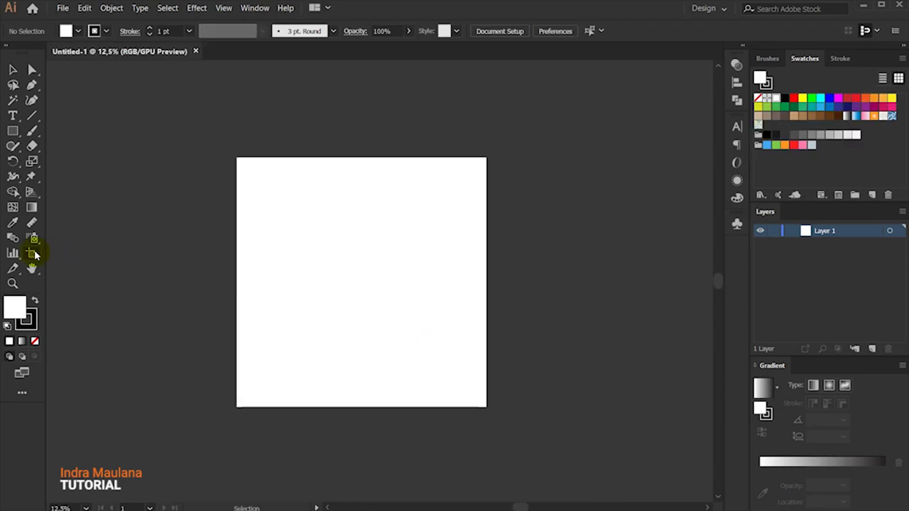
pyautogui.click(31, 254)
pyautogui.moveTo(386, 218); pyautogui.dragTo(301, 215)
pyautogui.moveTo(256, 237); pyautogui.dragTo(507, 239)
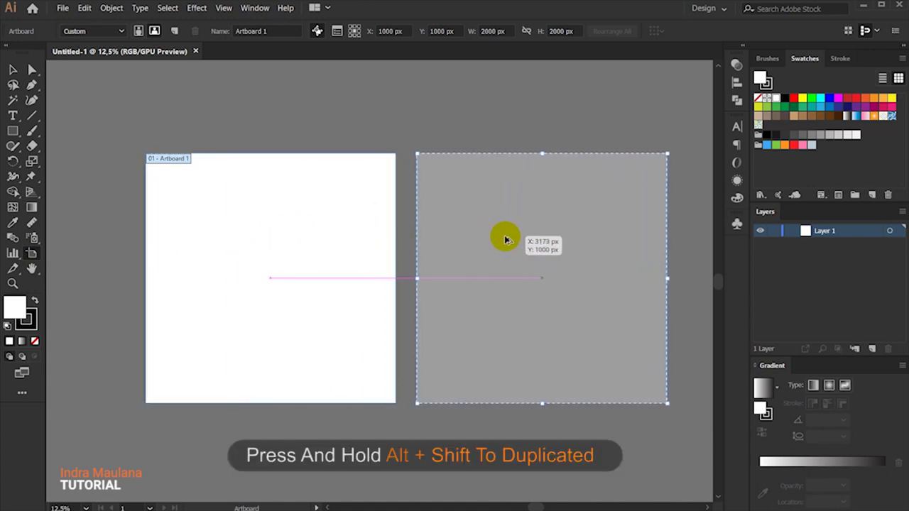
pyautogui.moveTo(507, 239); pyautogui.dragTo(507, 239)
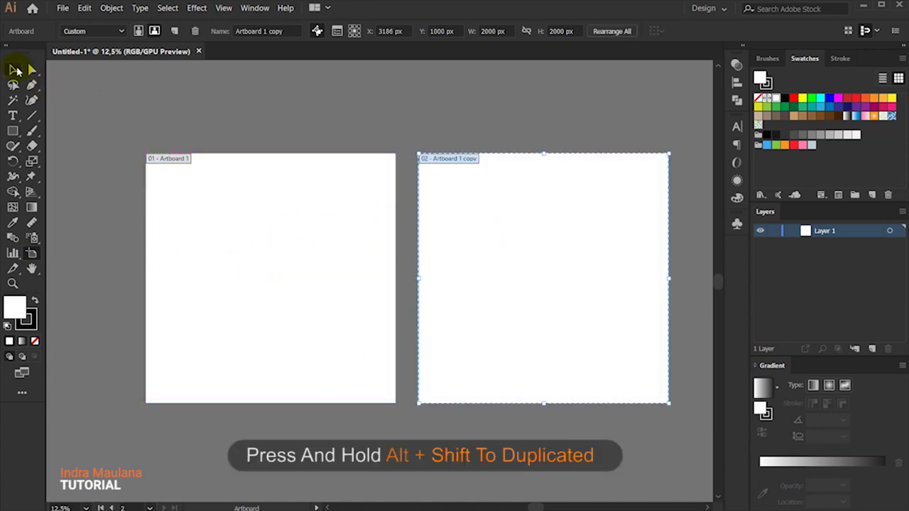
pyautogui.click(13, 69)
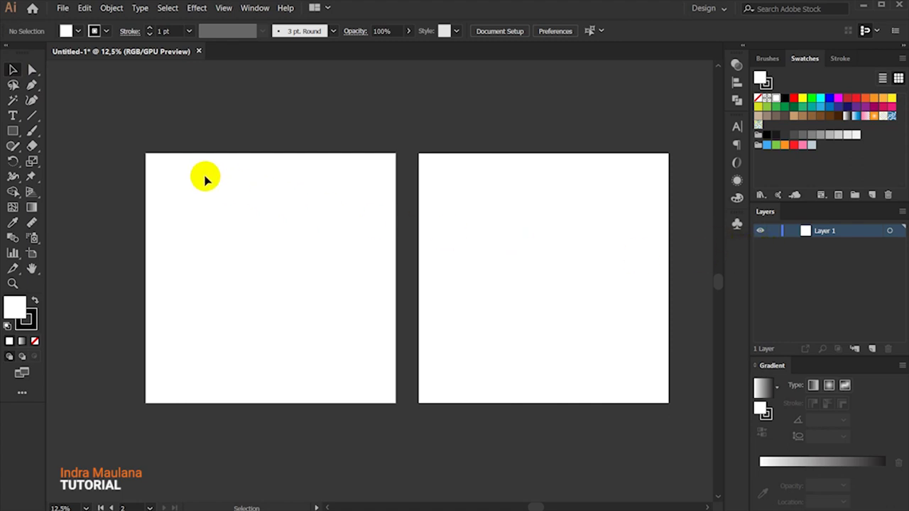
pyautogui.click(202, 122)
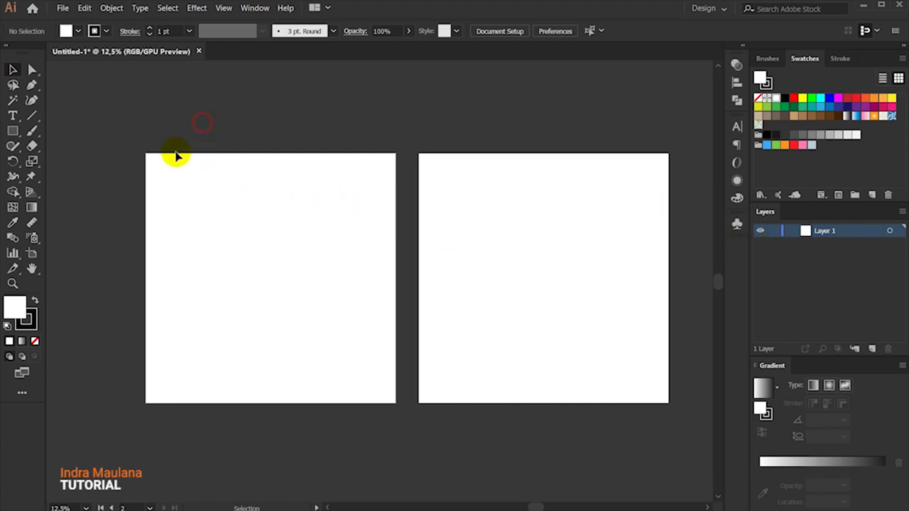
pyautogui.click(12, 132)
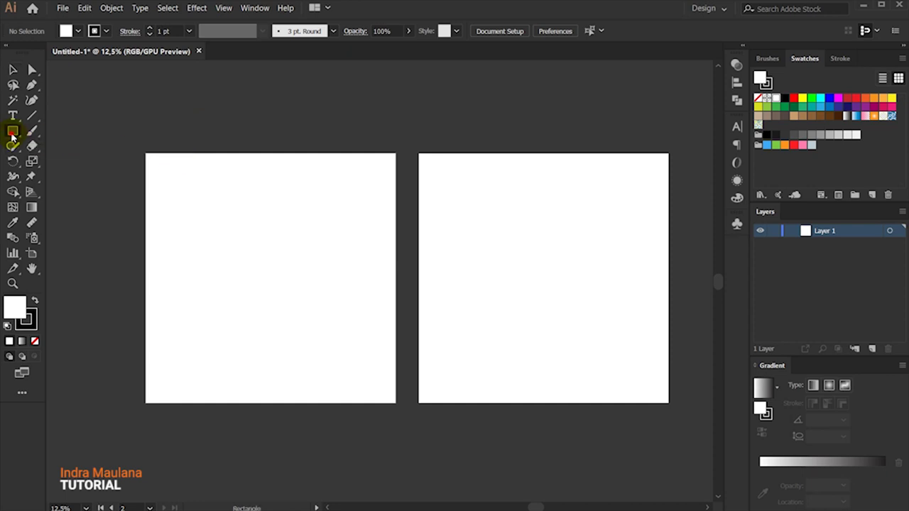
# - Draw a 2000 × 2000 px rectangle snapped to the left artboard
pyautogui.moveTo(146, 151); pyautogui.dragTo(395, 403)
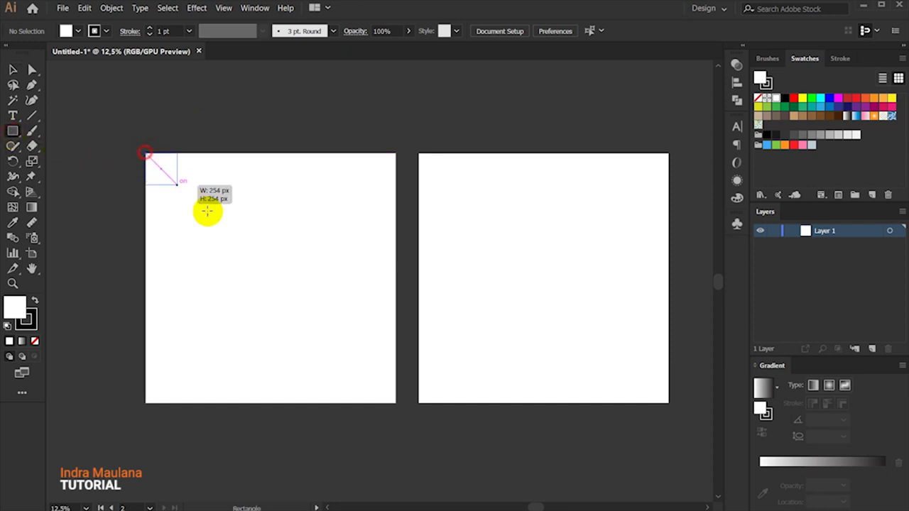
pyautogui.moveTo(395, 405); pyautogui.dragTo(395, 405)
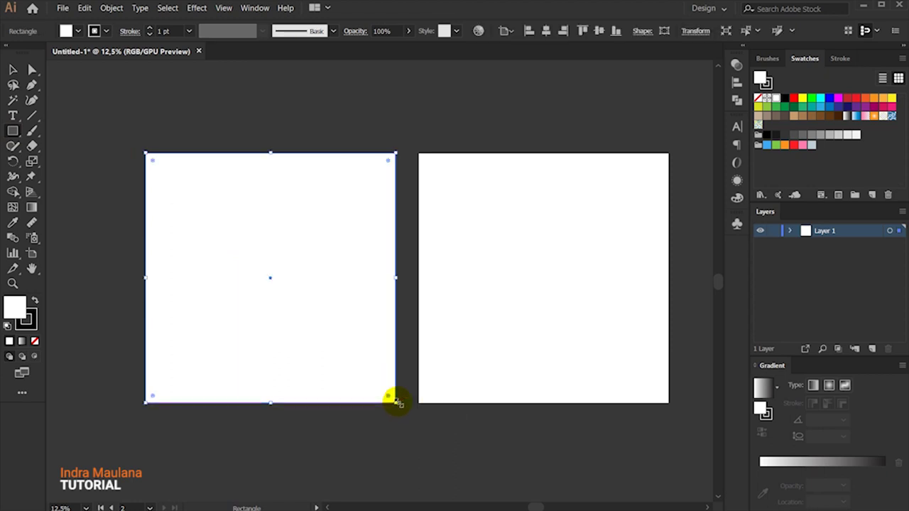
pyautogui.click(11, 71)
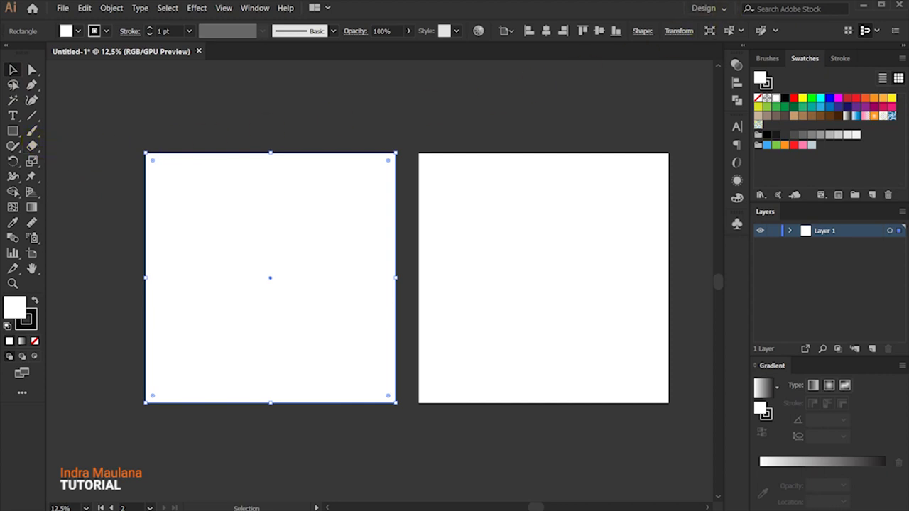
# - Give the rectangle no stroke and a dark navy #112433 fill
pyautogui.click(98, 31)
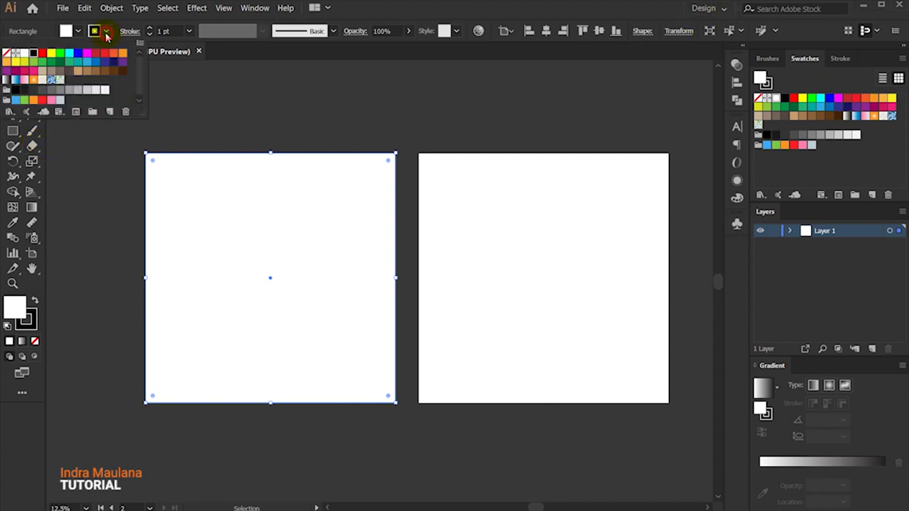
pyautogui.click(6, 54)
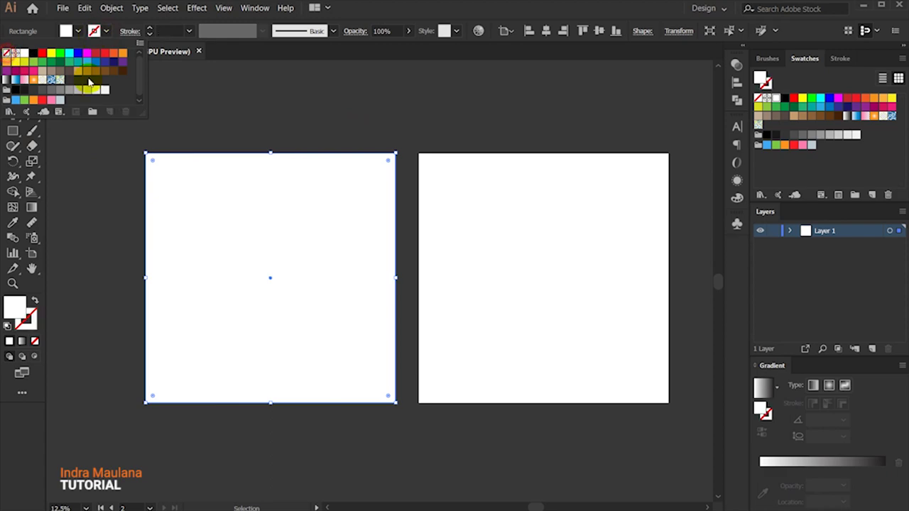
pyautogui.doubleClick(17, 308)
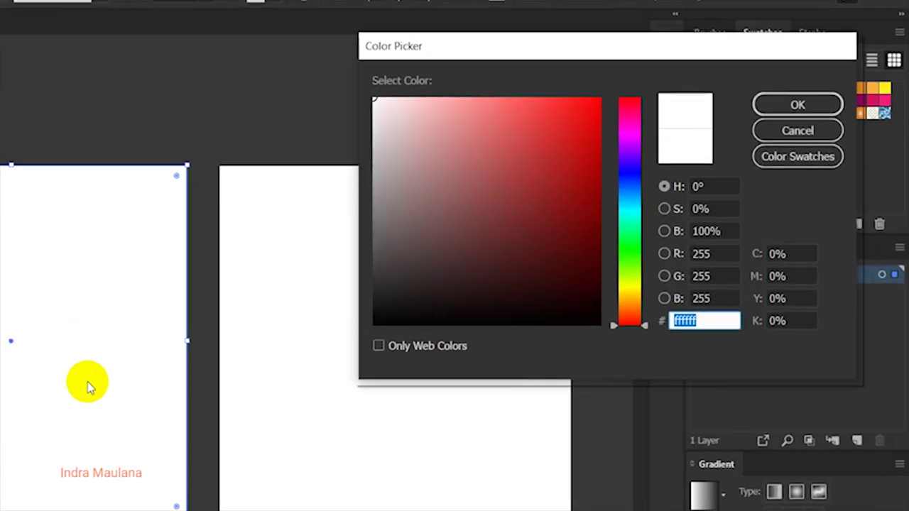
pyautogui.write('112433')
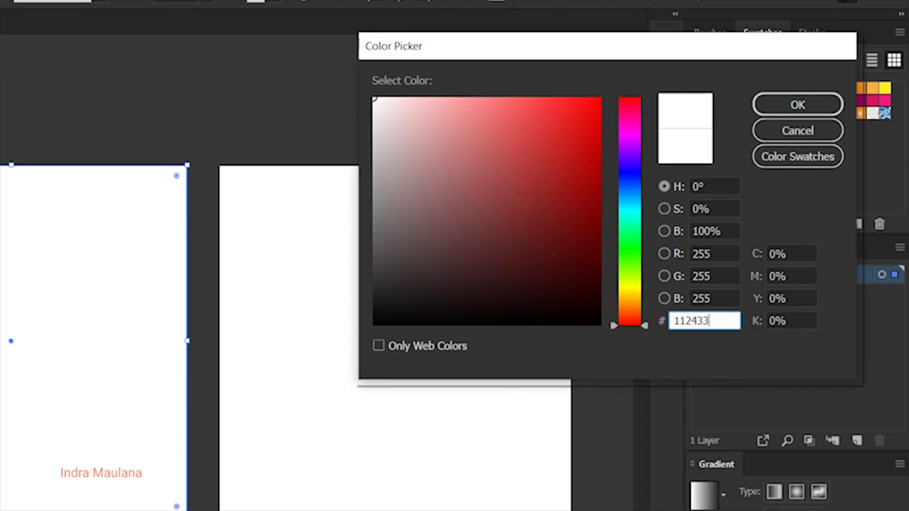
pyautogui.press('Return')
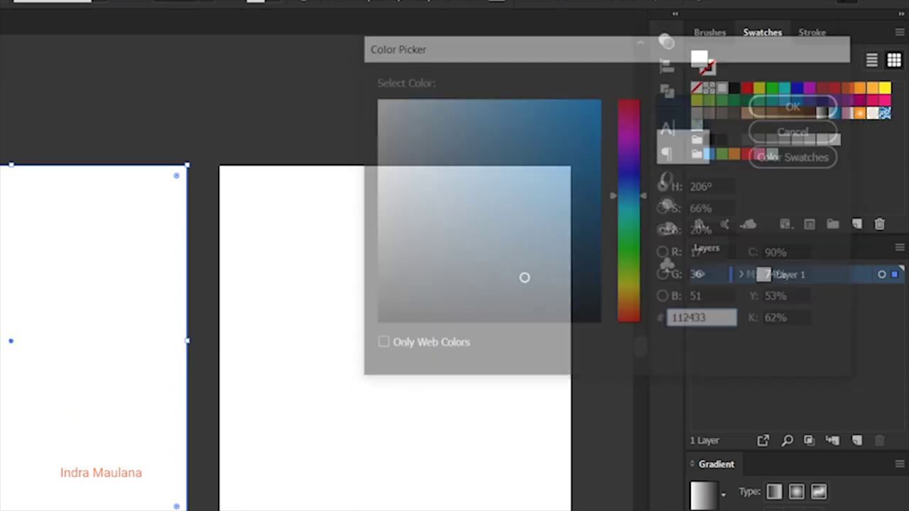
pyautogui.click(255, 121)
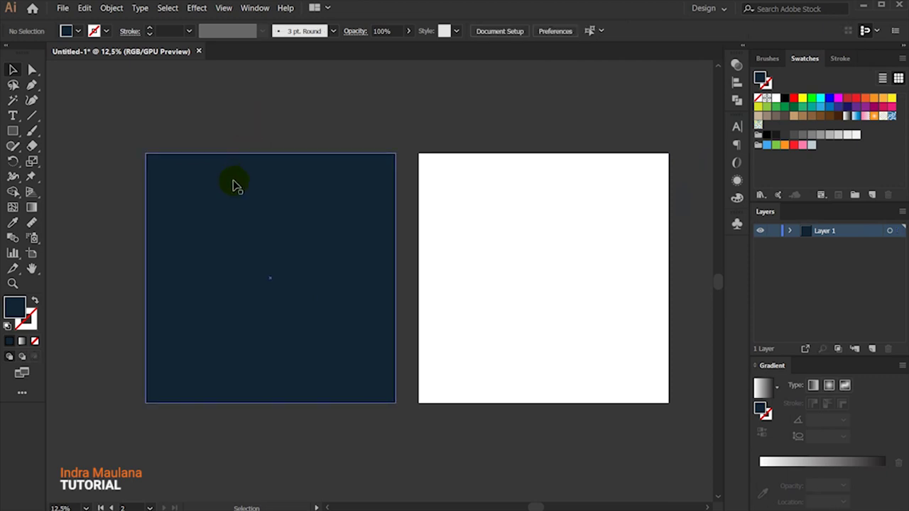
pyautogui.click(234, 183)
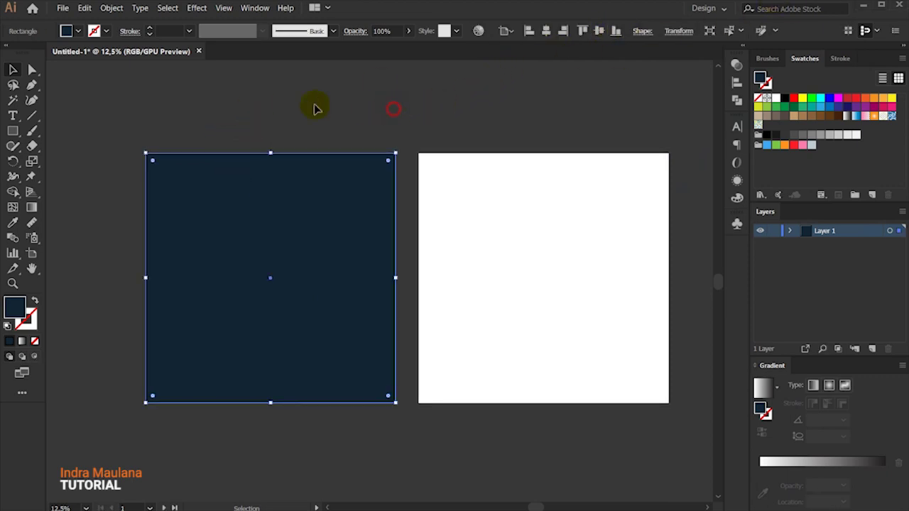
# - Copy the navy rectangle and paste it in front
pyautogui.click(84, 8)
pyautogui.click(99, 61)
pyautogui.click(83, 8)
pyautogui.click(115, 86)
# - Resize the copy to 1000 px wide over the right half and fill it green
pyautogui.moveTo(145, 277); pyautogui.dragTo(272, 280)
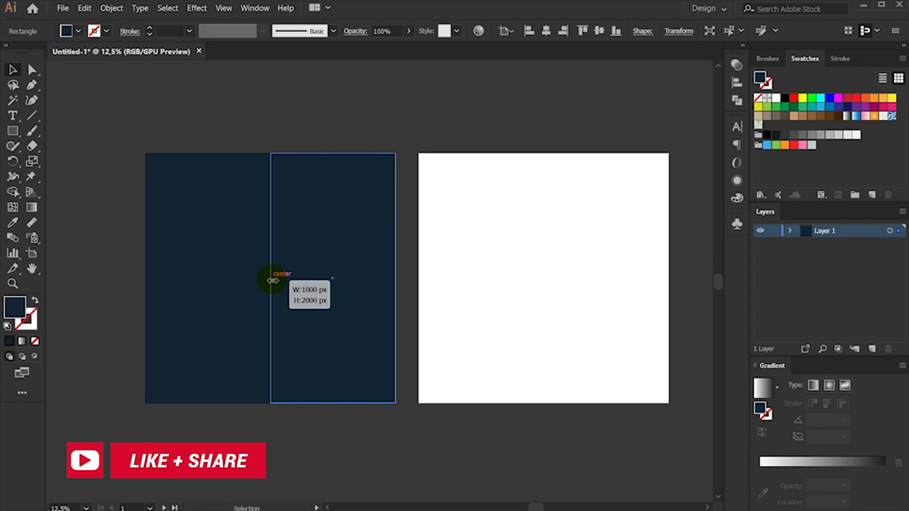
pyautogui.moveTo(272, 281); pyautogui.dragTo(273, 280)
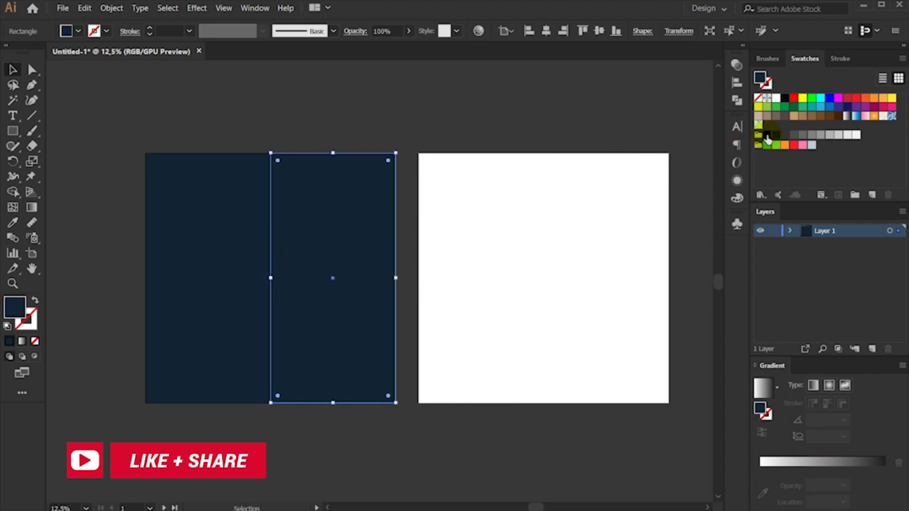
pyautogui.click(785, 108)
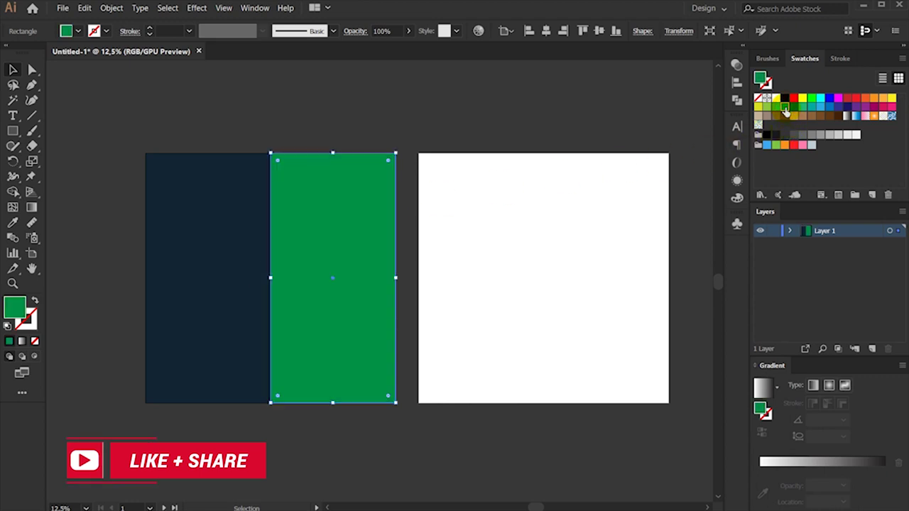
pyautogui.click(581, 97)
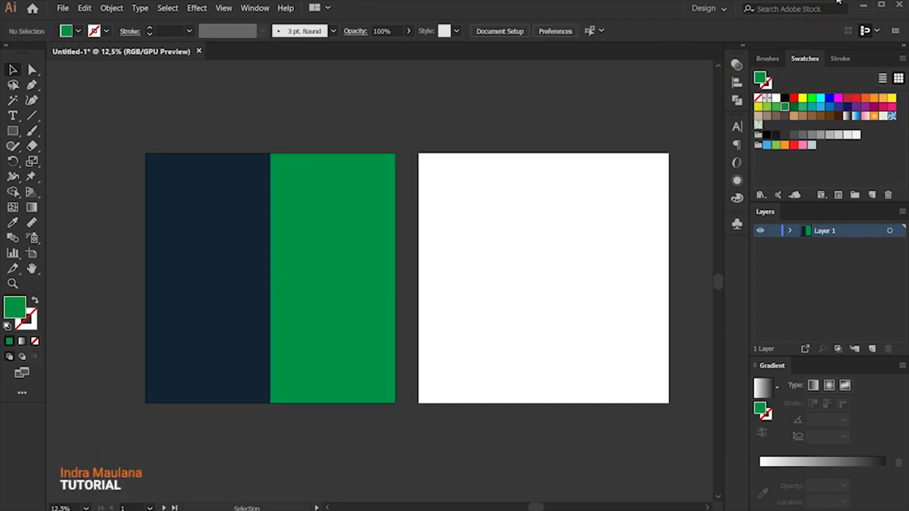
pyautogui.click(504, 81)
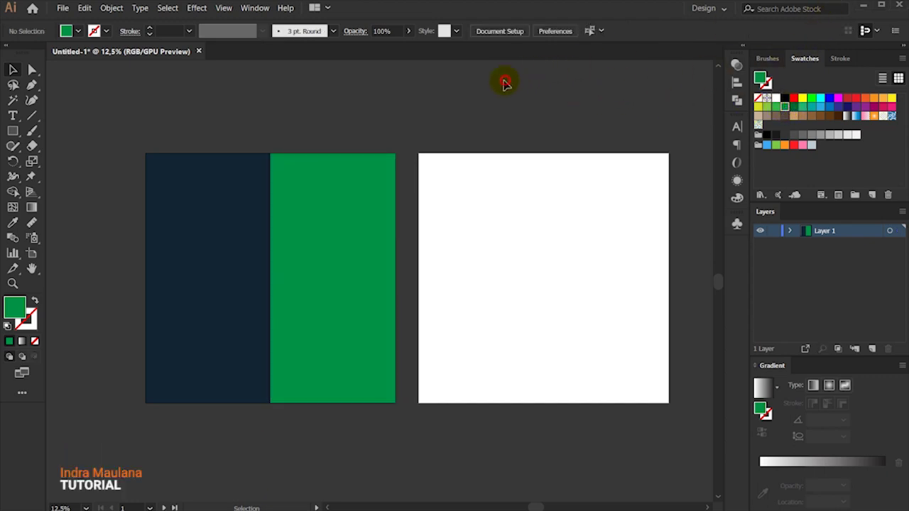
# - Draw a green vertical stroke line along the navy-green boundary
pyautogui.click(29, 118)
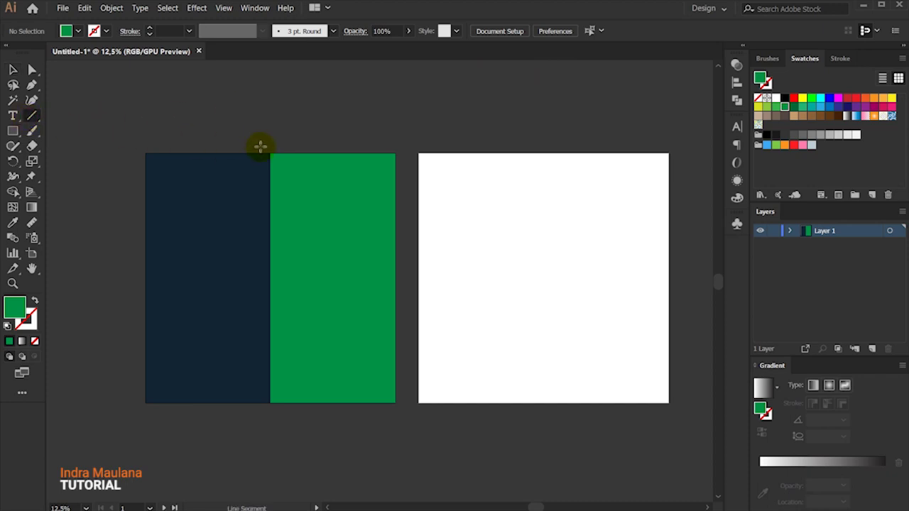
pyautogui.moveTo(269, 153); pyautogui.dragTo(270, 403)
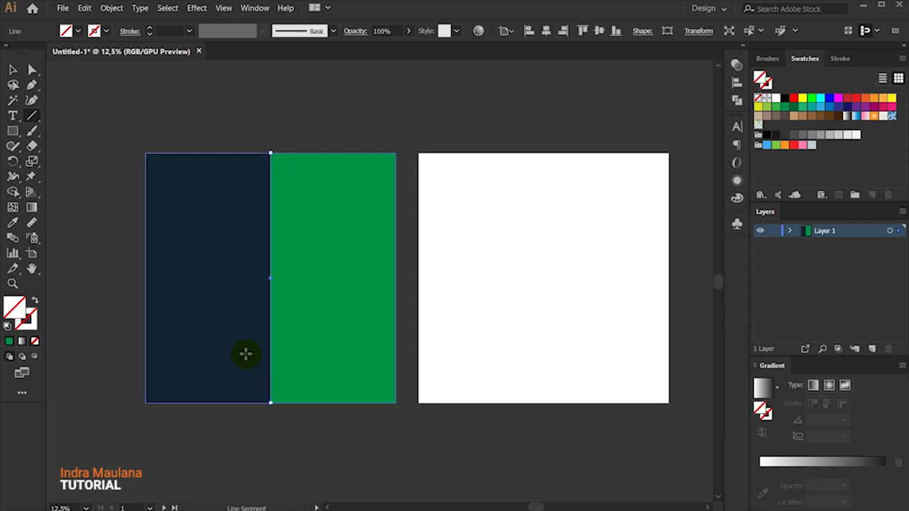
pyautogui.click(13, 70)
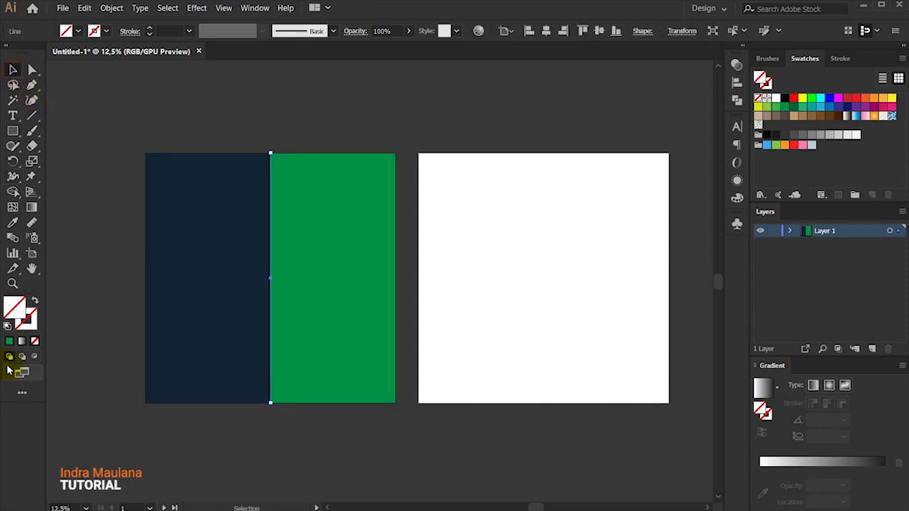
pyautogui.click(10, 342)
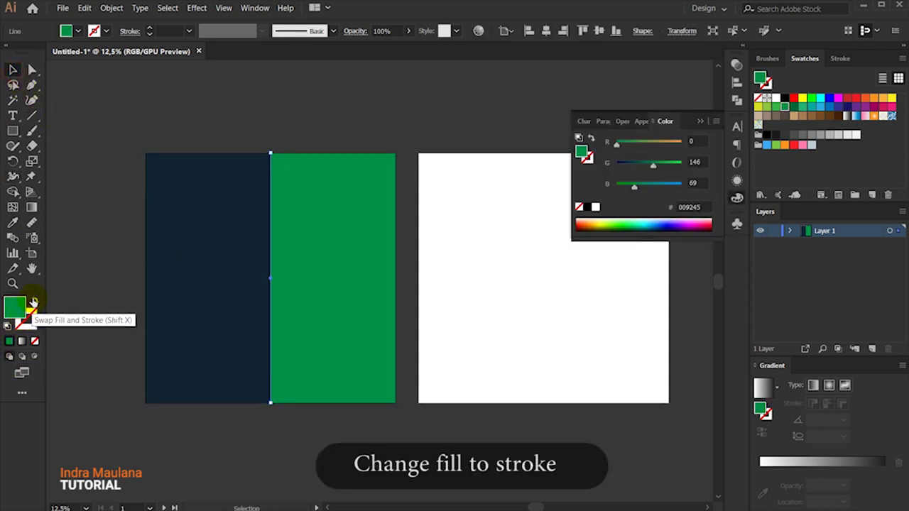
pyautogui.click(33, 302)
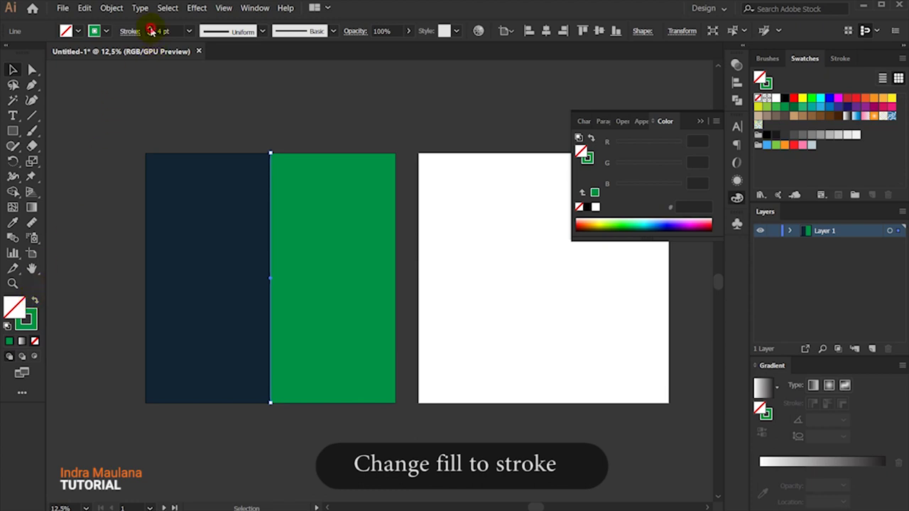
# - Make the line a 19 pt dashed stroke with 18 pt dashes, edges hidden to preview
pyautogui.click(125, 32)
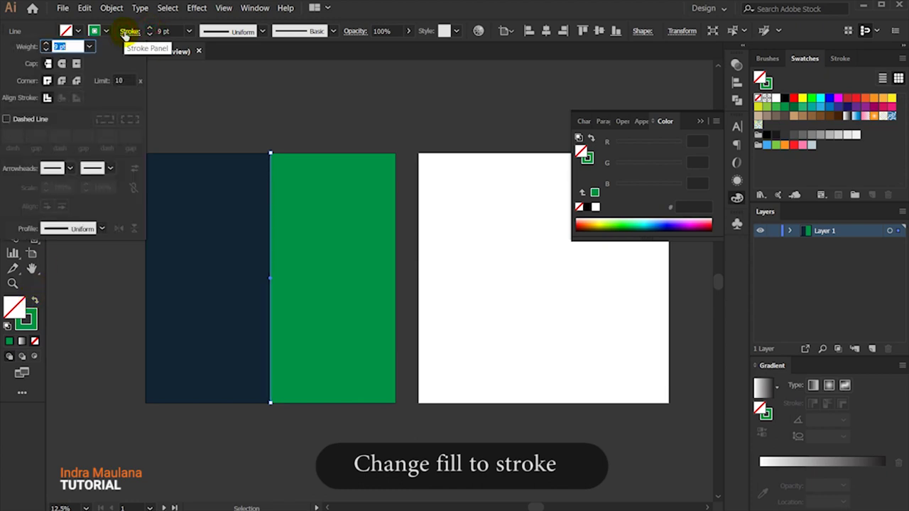
pyautogui.click(11, 119)
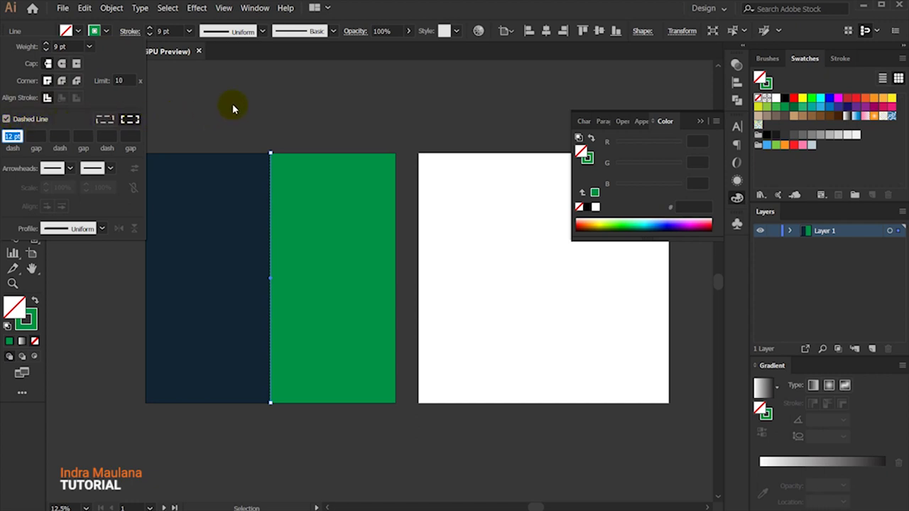
pyautogui.click(224, 8)
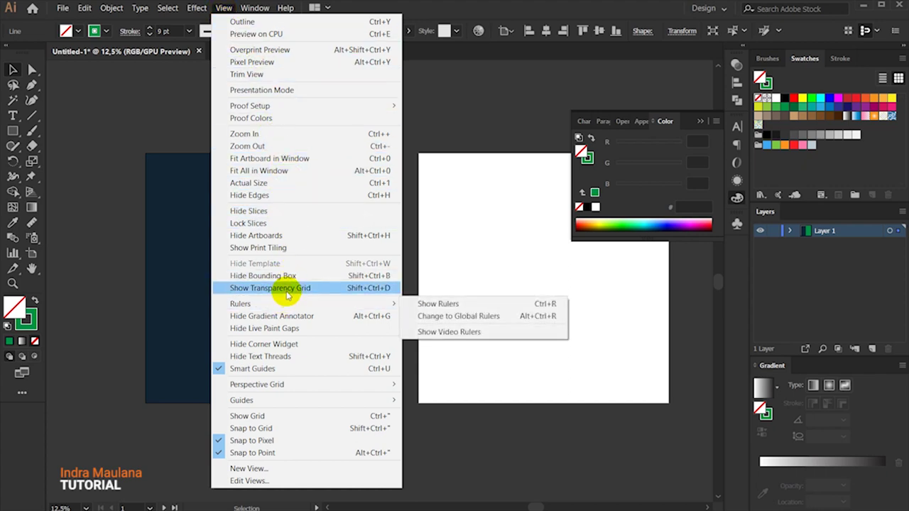
pyautogui.click(298, 198)
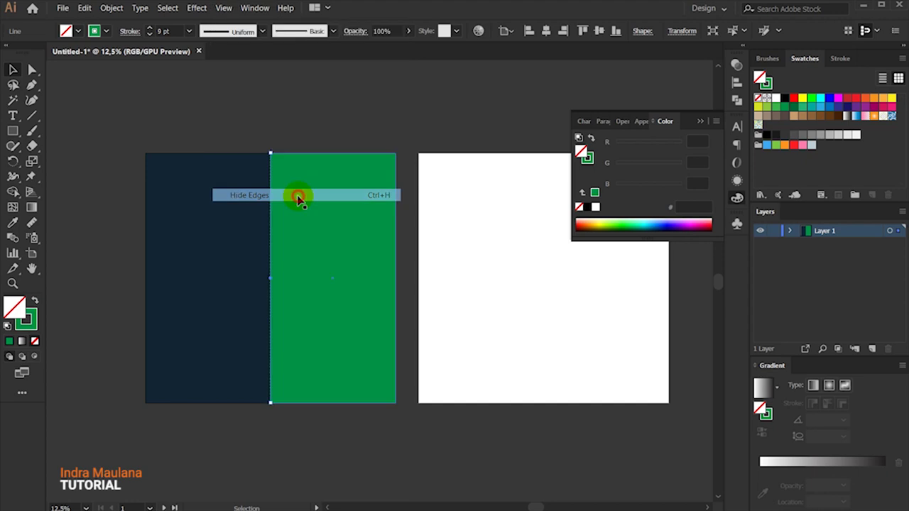
pyautogui.click(131, 32)
pyautogui.click(6, 119)
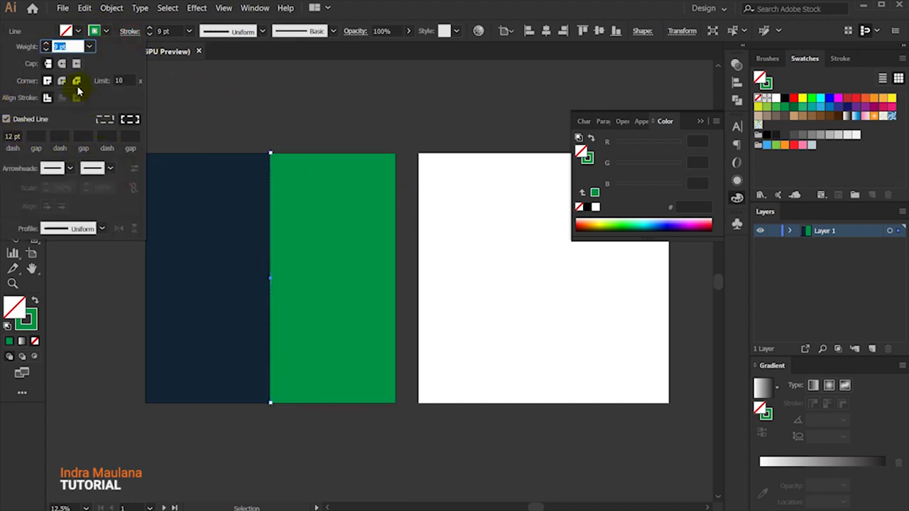
pyautogui.click(13, 136)
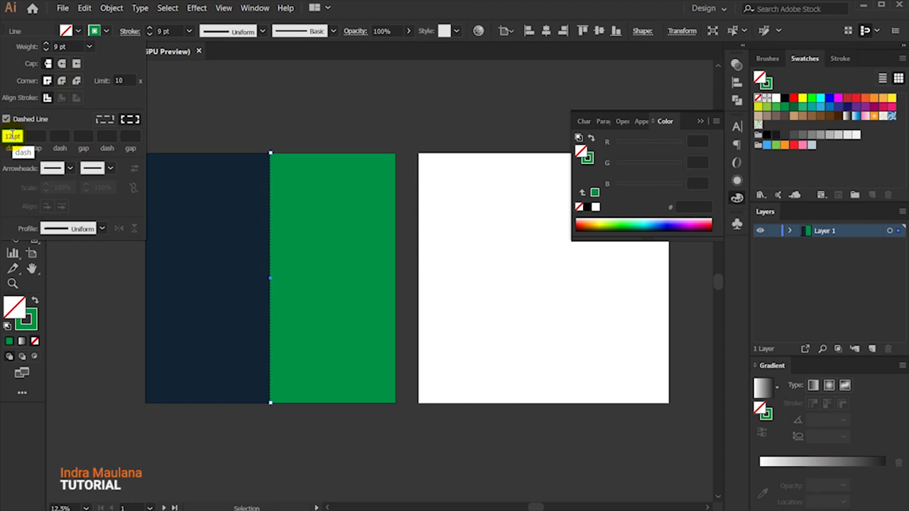
pyautogui.press('Up')
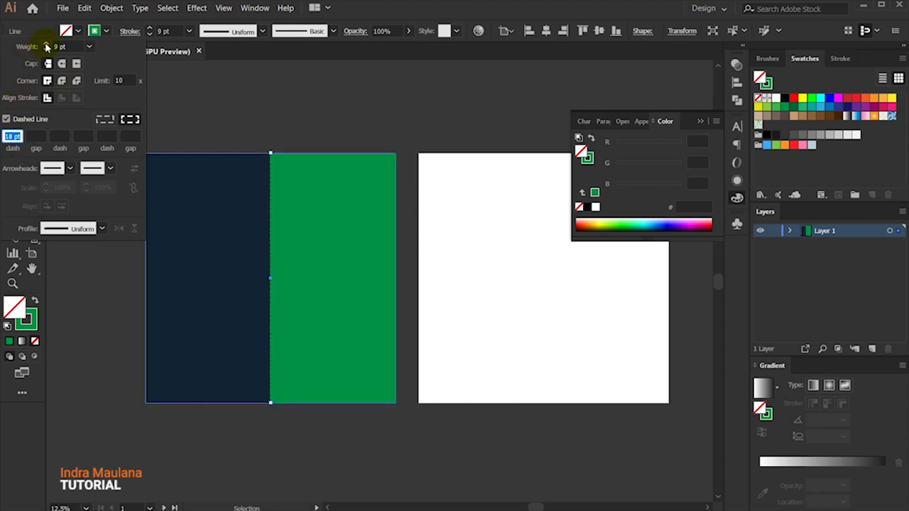
pyautogui.click(46, 46)
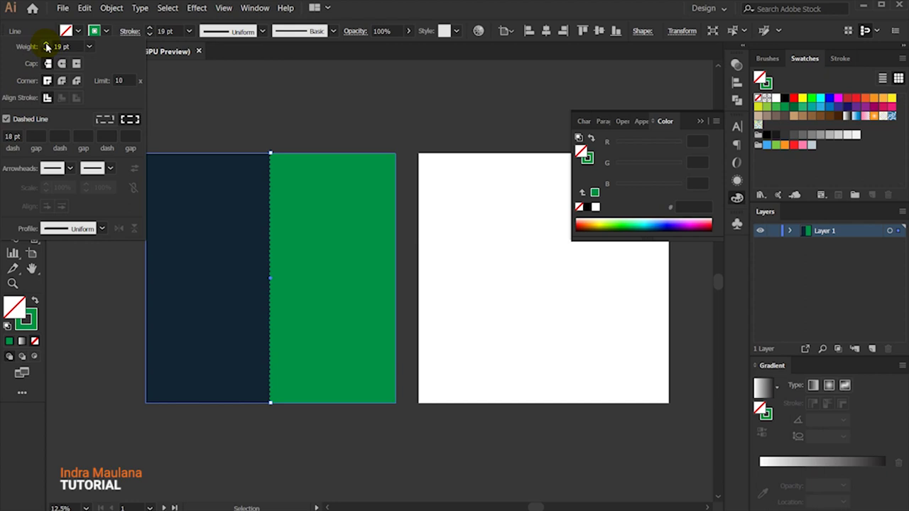
pyautogui.press('Escape')
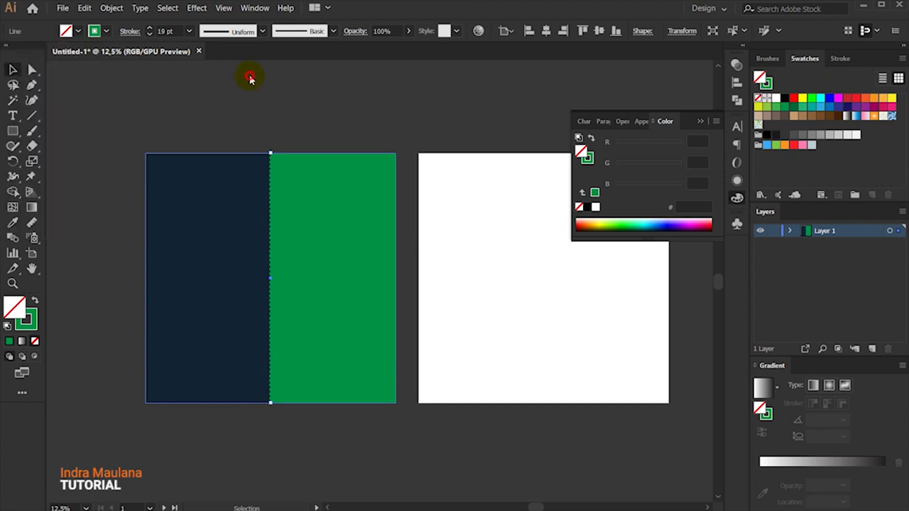
pyautogui.click(703, 122)
pyautogui.click(507, 95)
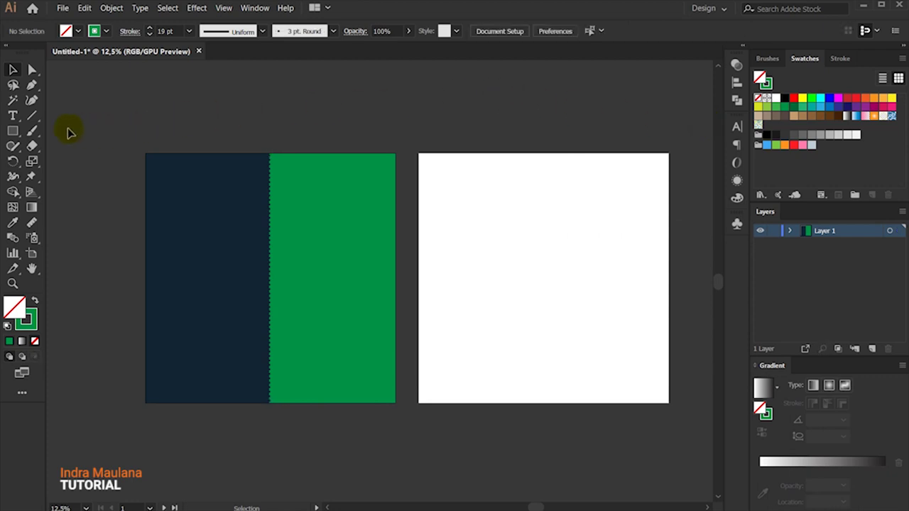
# - Group both rectangles with the dashed line, then show edges again
pyautogui.moveTo(130, 120); pyautogui.dragTo(408, 427)
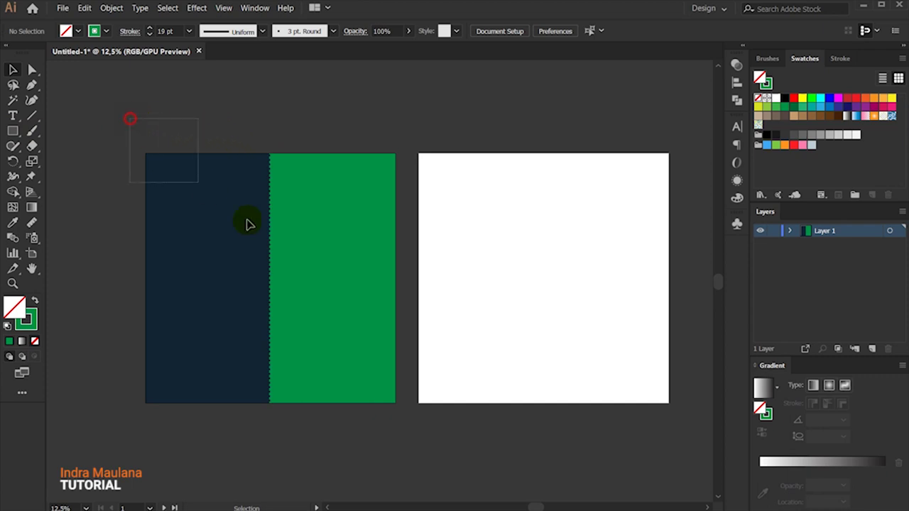
pyautogui.rightClick(336, 250)
pyautogui.click(363, 321)
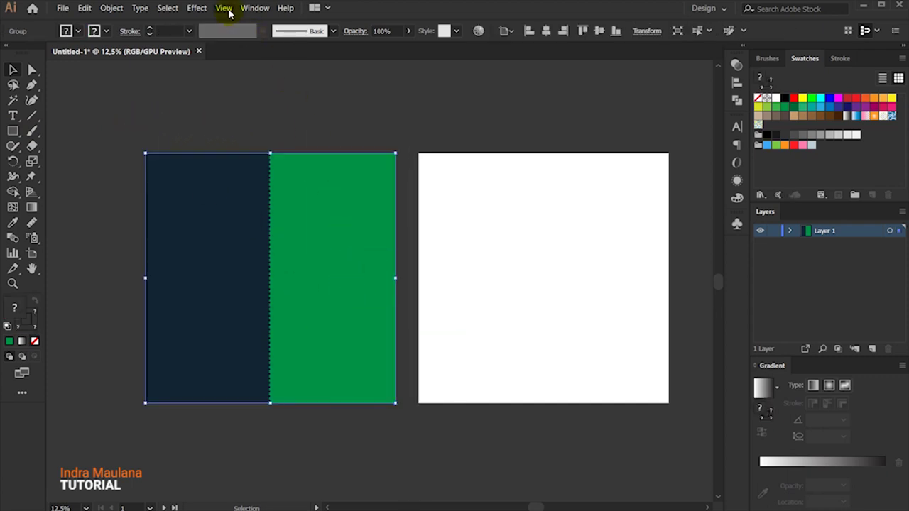
pyautogui.click(224, 8)
pyautogui.click(309, 196)
pyautogui.click(286, 118)
pyautogui.moveTo(13, 130); pyautogui.dragTo(56, 160)
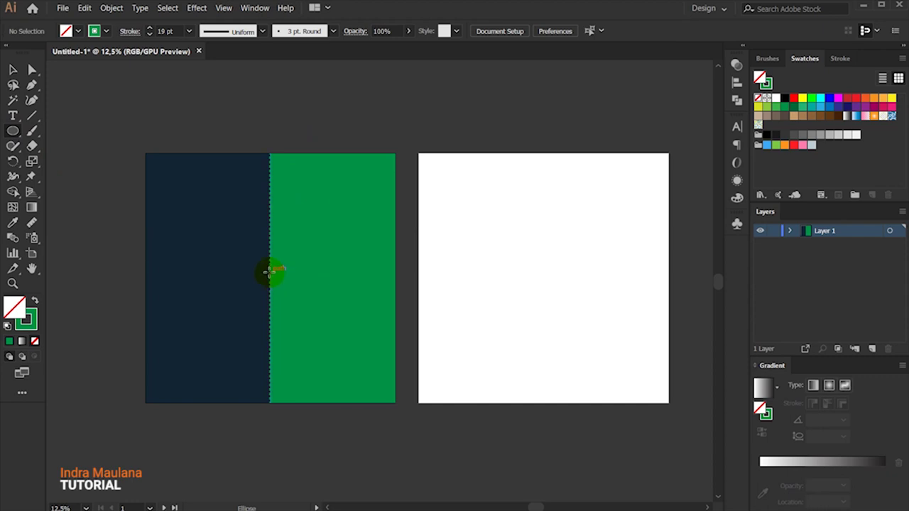
# - Draw a circle about 1364 px across centred on the dividing line
pyautogui.click(12, 69)
pyautogui.click(171, 179)
pyautogui.click(13, 132)
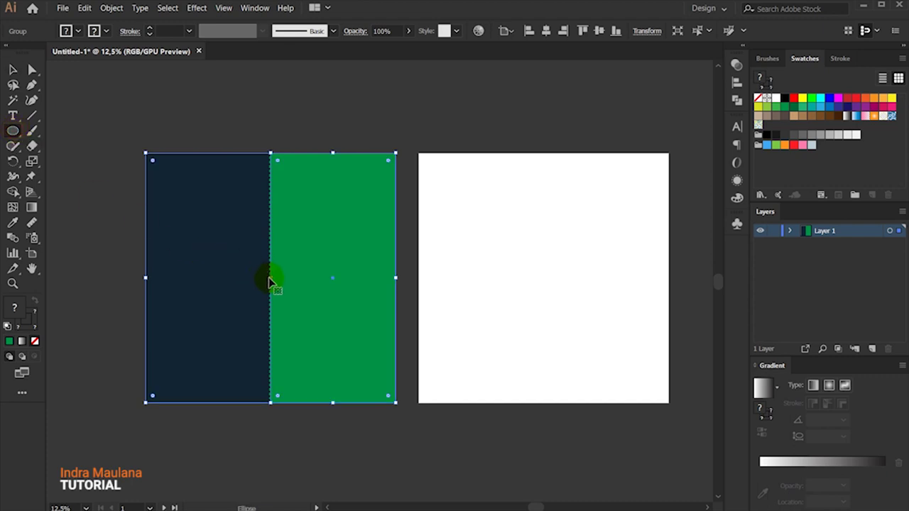
pyautogui.moveTo(268, 278); pyautogui.dragTo(332, 364)
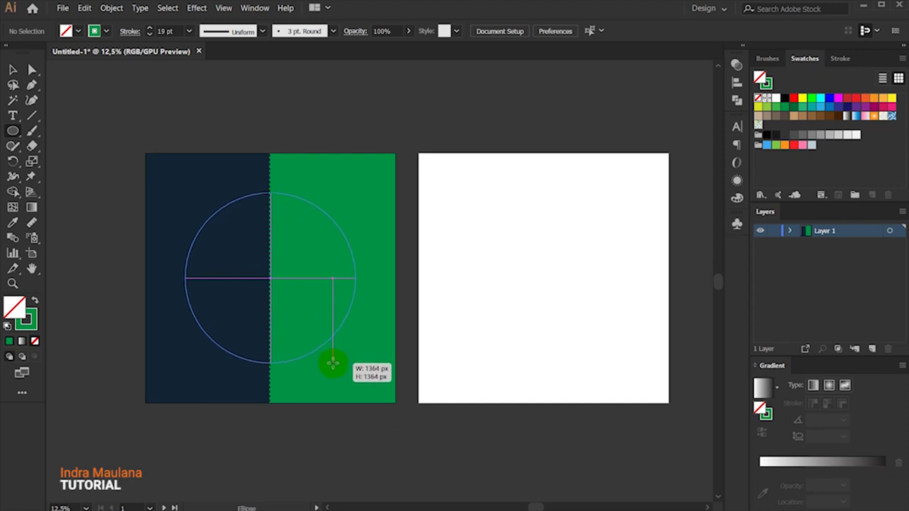
pyautogui.moveTo(332, 363); pyautogui.dragTo(333, 364)
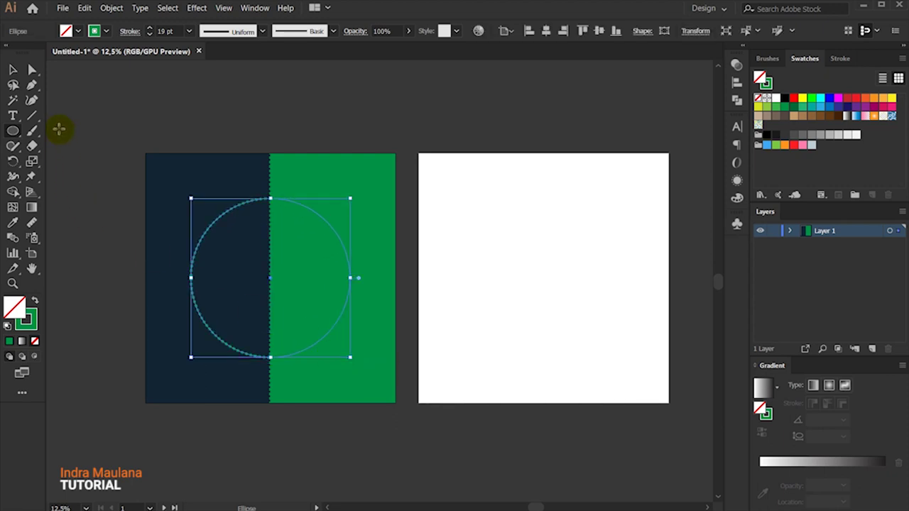
# - Fill the circle white, shift it slightly right, and copy it
pyautogui.click(15, 71)
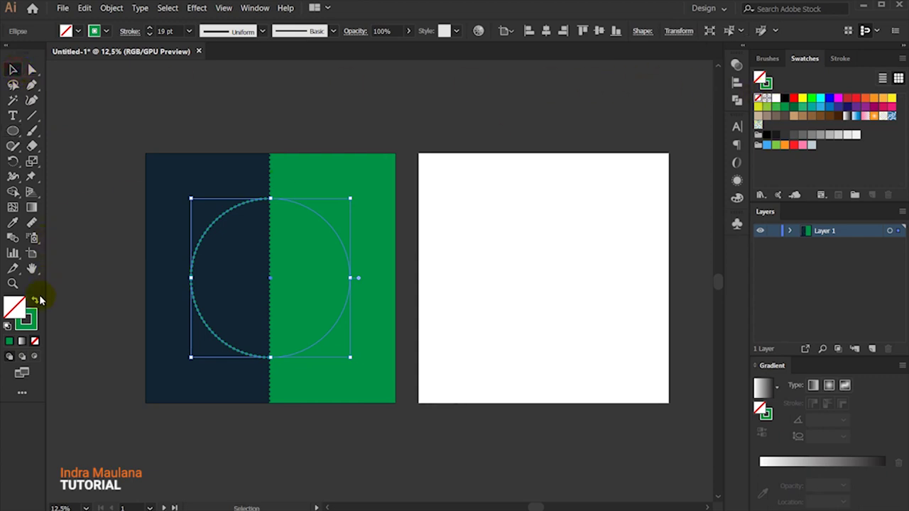
pyautogui.click(36, 302)
pyautogui.click(775, 97)
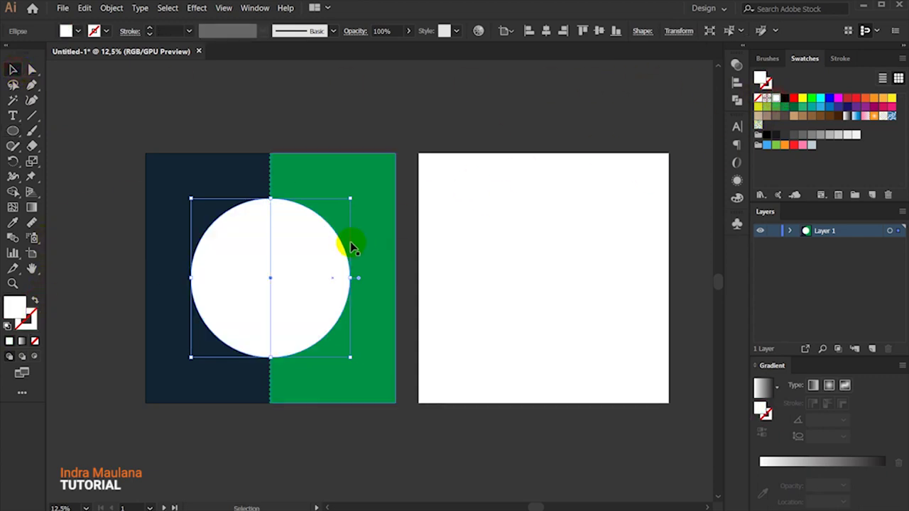
pyautogui.moveTo(301, 254); pyautogui.dragTo(336, 258)
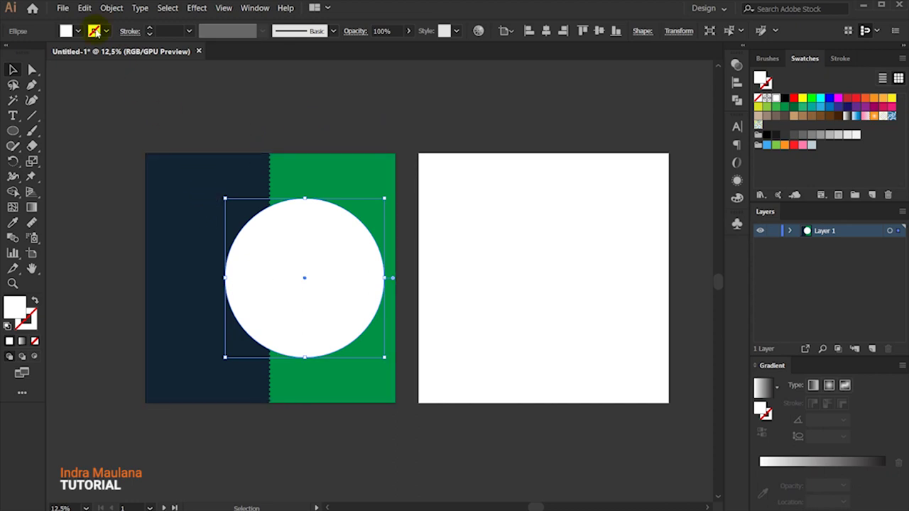
pyautogui.click(122, 84)
pyautogui.click(287, 227)
pyautogui.click(86, 9)
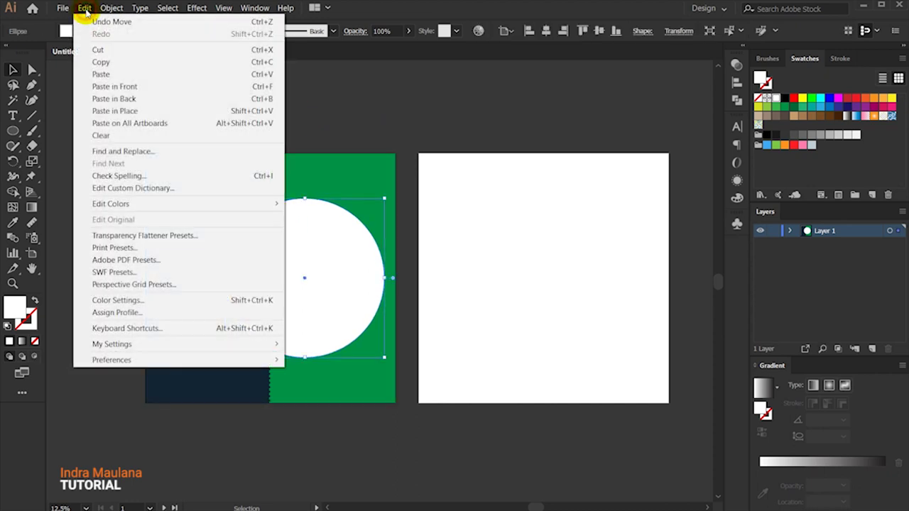
pyautogui.click(100, 63)
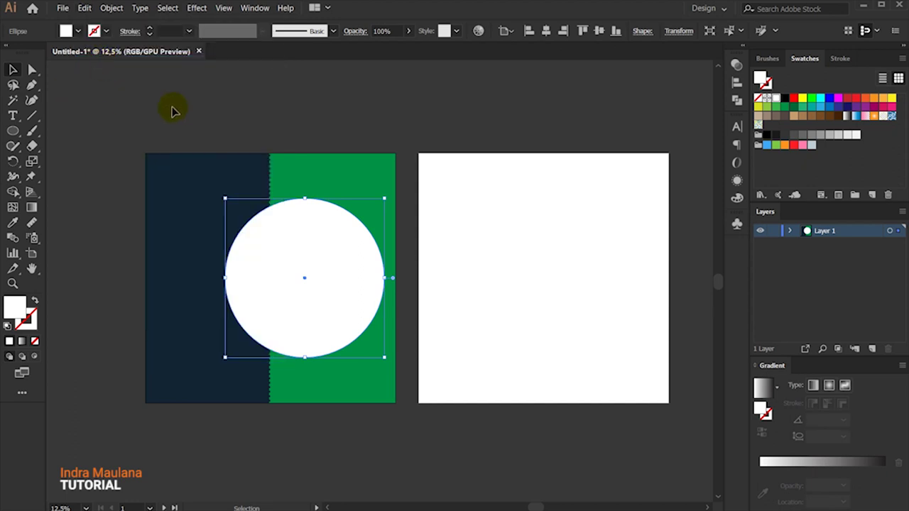
pyautogui.click(62, 8)
# - Place pexels-photo-1095550.jpeg, enlarge it, and send it behind the white circle
pyautogui.click(95, 188)
pyautogui.doubleClick(166, 116)
pyautogui.moveTo(201, 182); pyautogui.dragTo(507, 422)
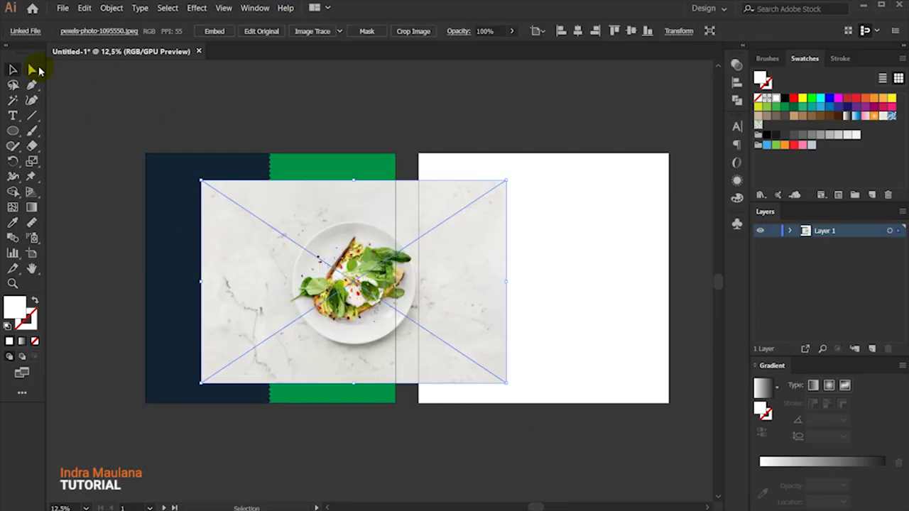
pyautogui.moveTo(365, 239); pyautogui.dragTo(321, 219)
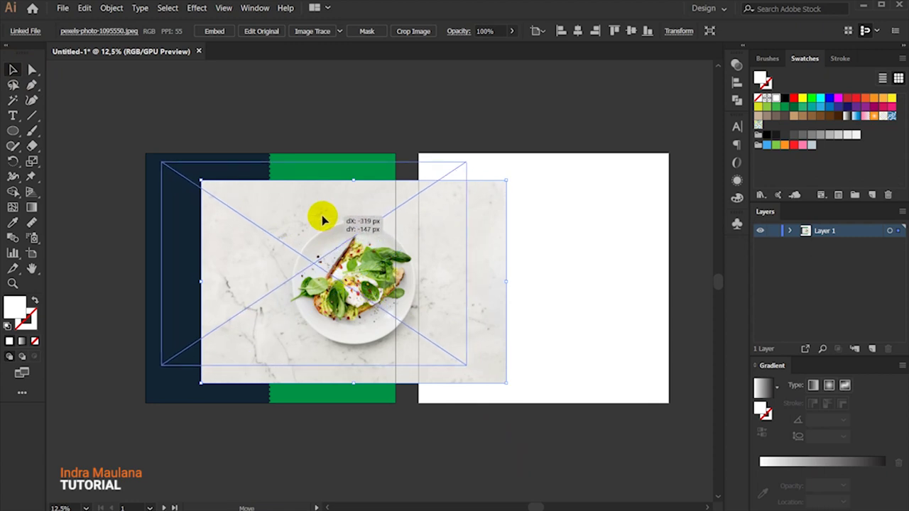
pyautogui.moveTo(463, 162); pyautogui.dragTo(523, 138)
pyautogui.rightClick(376, 186)
pyautogui.moveTo(409, 278)
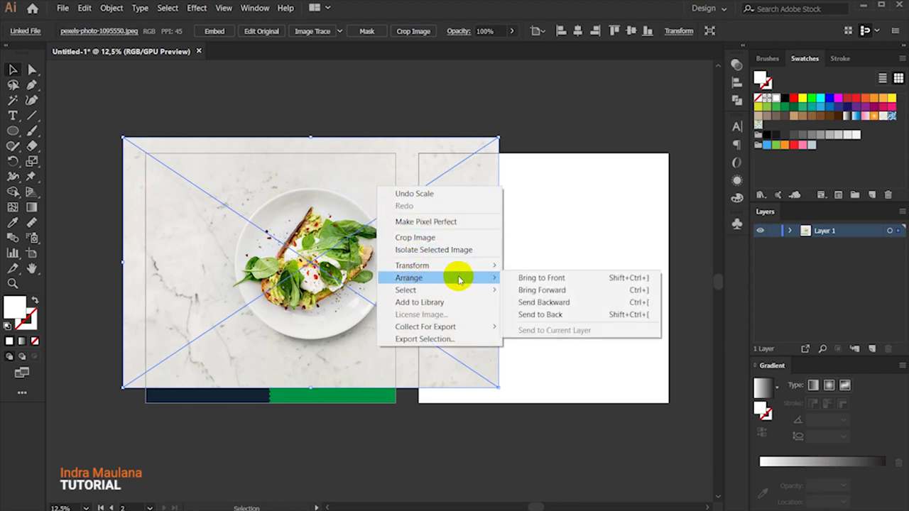
pyautogui.click(541, 315)
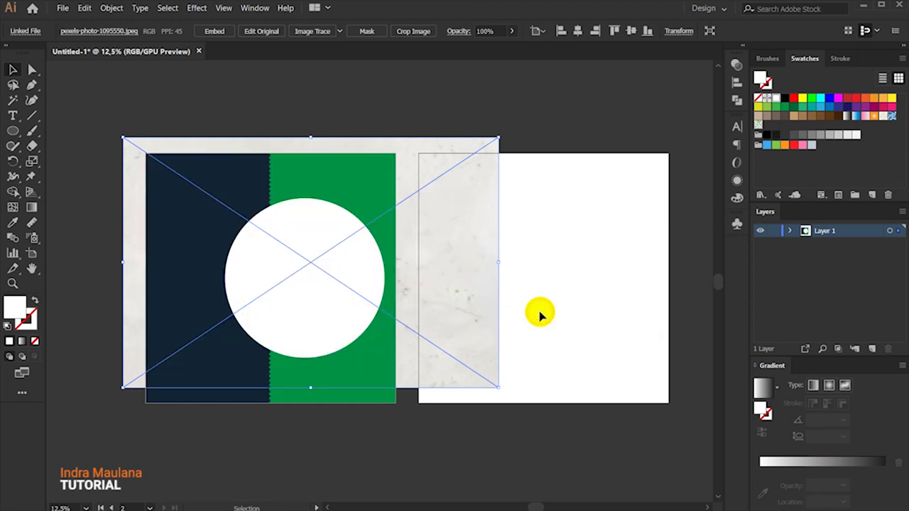
# - Clip the plate photo to the white circle with a clipping mask
pyautogui.keyDown('shift'); pyautogui.click(342, 284); pyautogui.keyUp('shift')
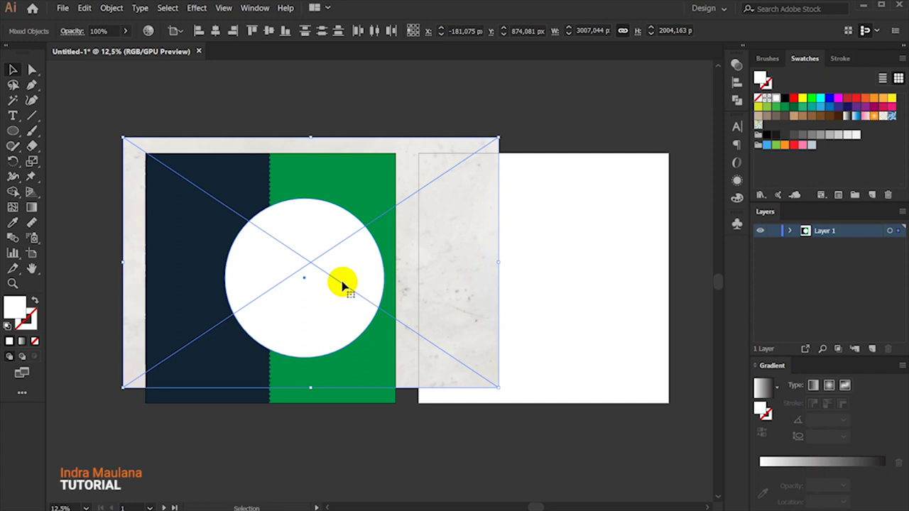
pyautogui.rightClick(342, 229)
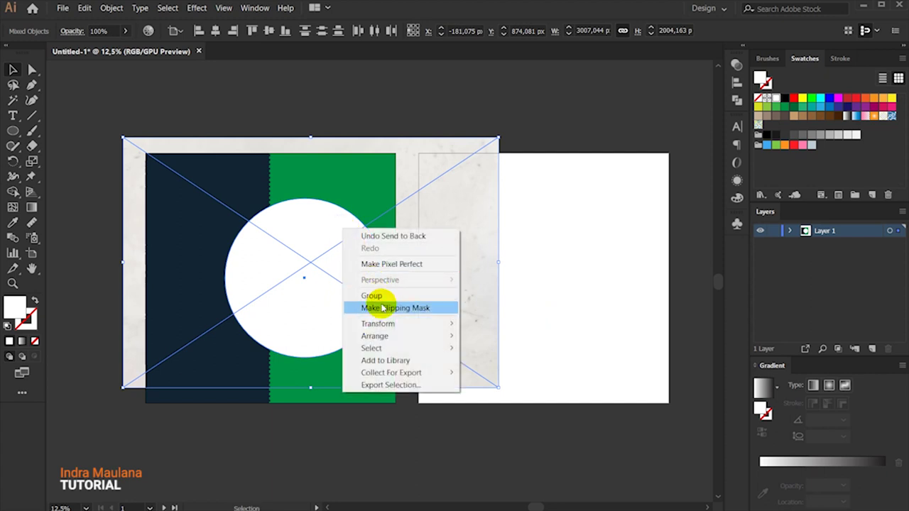
pyautogui.click(372, 114)
pyautogui.click(444, 227)
pyautogui.keyDown('shift'); pyautogui.click(355, 270); pyautogui.keyUp('shift')
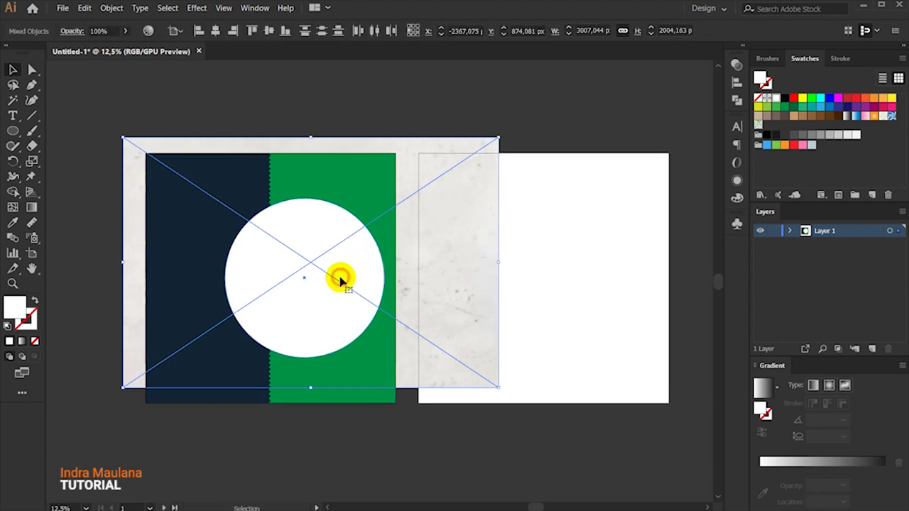
pyautogui.hotkey('ctrl', '-')
pyautogui.moveTo(341, 275)
pyautogui.mouseDown()
pyautogui.moveTo(341, 153)
pyautogui.moveTo(366, 259)
pyautogui.mouseUp()
pyautogui.rightClick(331, 269)
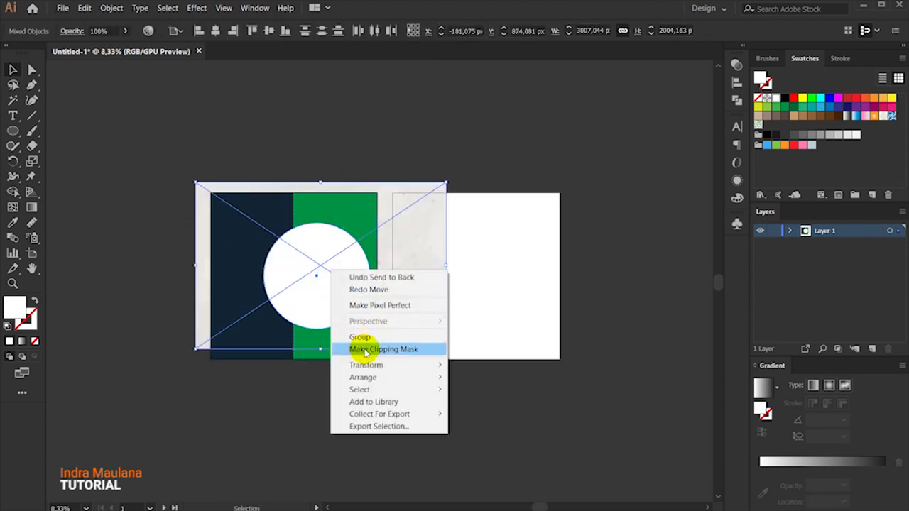
pyautogui.click(347, 348)
# - Reposition and enlarge the plate inside its mask, then paste the circle in front
pyautogui.keyDown('alt'); pyautogui.scroll(1, 331, 283); pyautogui.keyUp('alt')
pyautogui.rightClick(323, 256)
pyautogui.click(348, 336)
pyautogui.click(345, 245)
pyautogui.moveTo(353, 234); pyautogui.dragTo(346, 250)
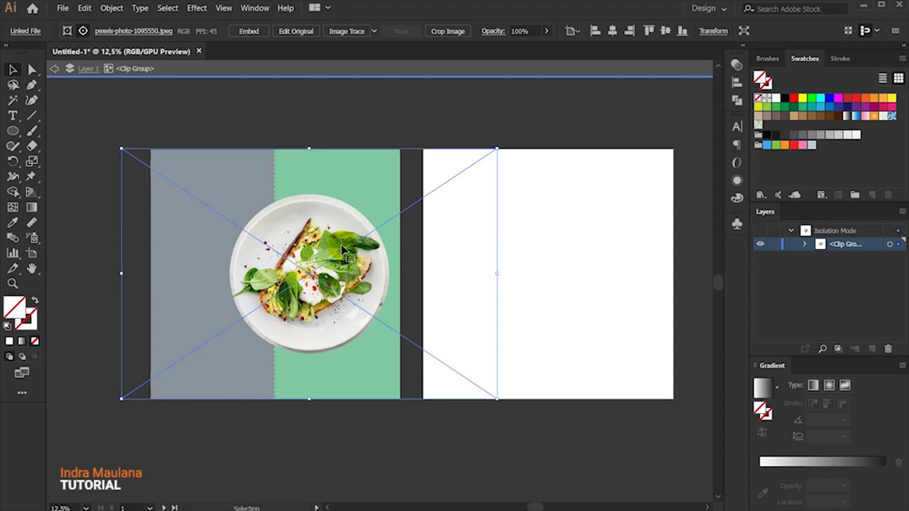
pyautogui.moveTo(497, 149); pyautogui.dragTo(505, 144)
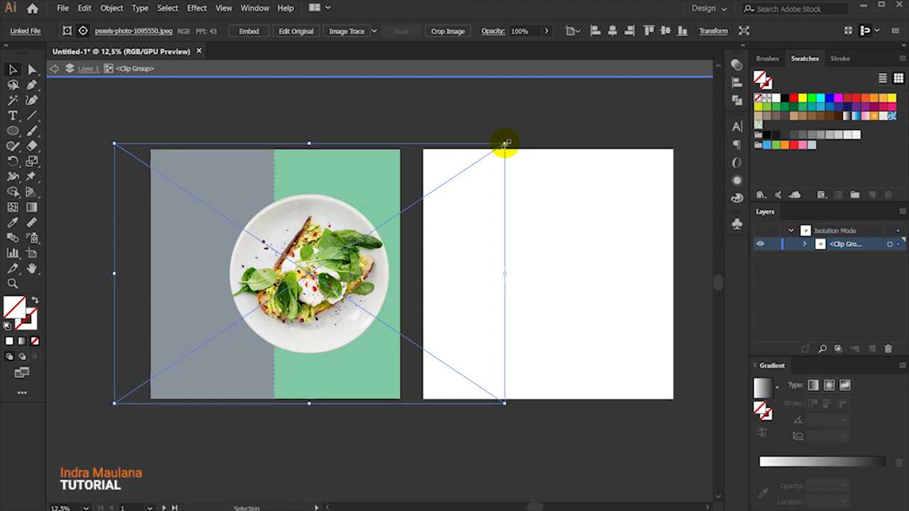
pyautogui.moveTo(505, 144); pyautogui.dragTo(504, 142)
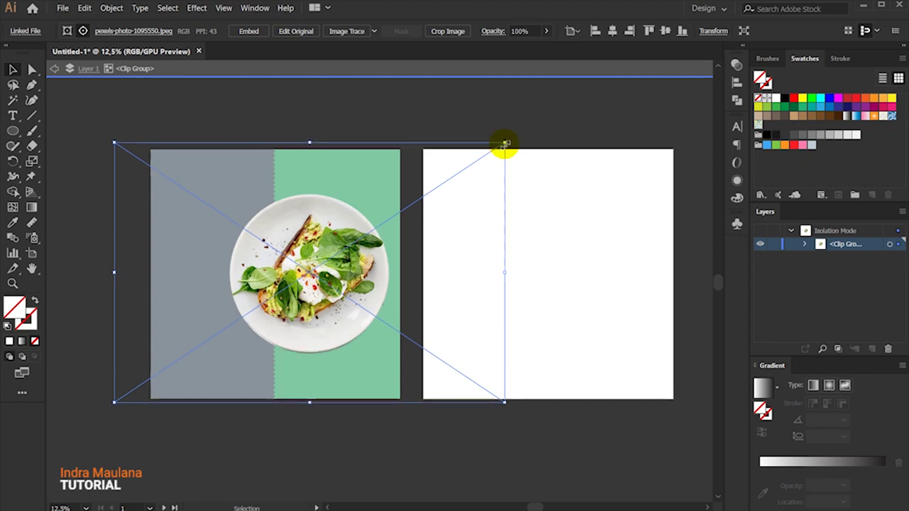
pyautogui.click(520, 74)
pyautogui.click(428, 81)
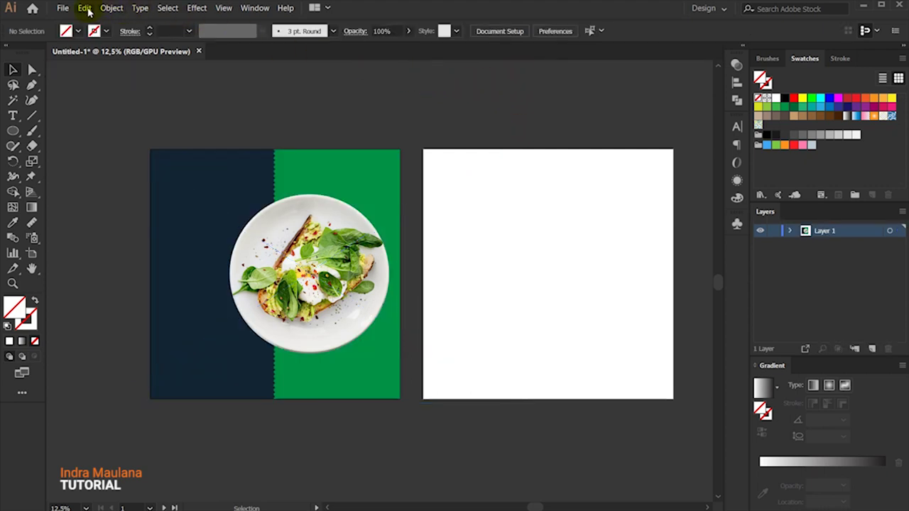
pyautogui.click(85, 8)
pyautogui.click(137, 88)
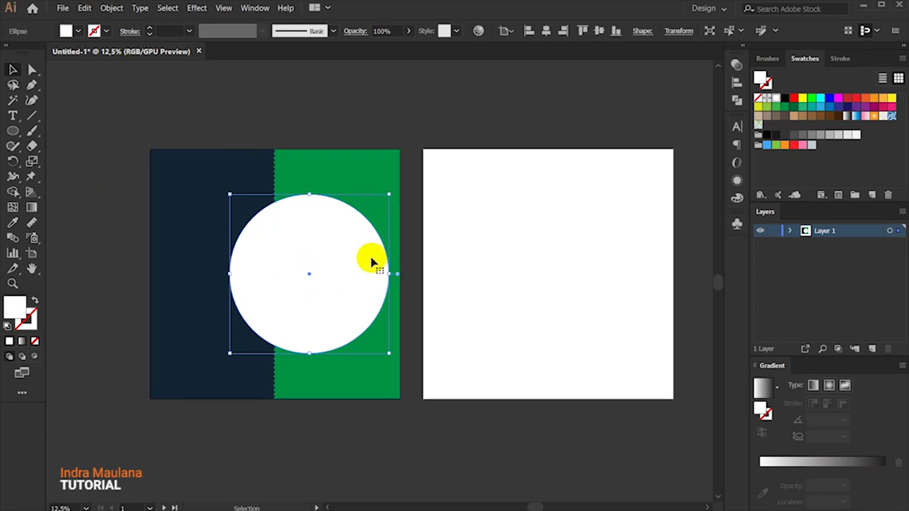
# - Fill the pasted circle with a reversed White-Black radial gradient and offset it down-right
pyautogui.click(778, 388)
pyautogui.click(689, 417)
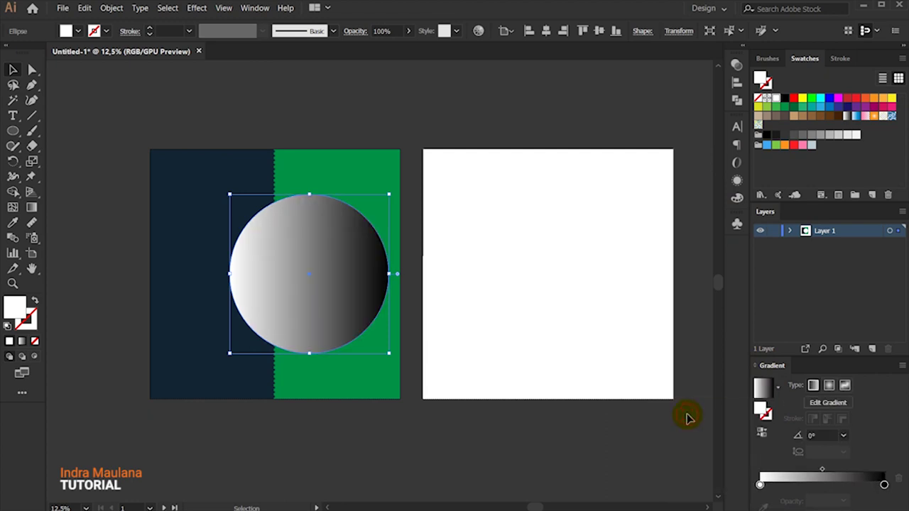
pyautogui.click(829, 371)
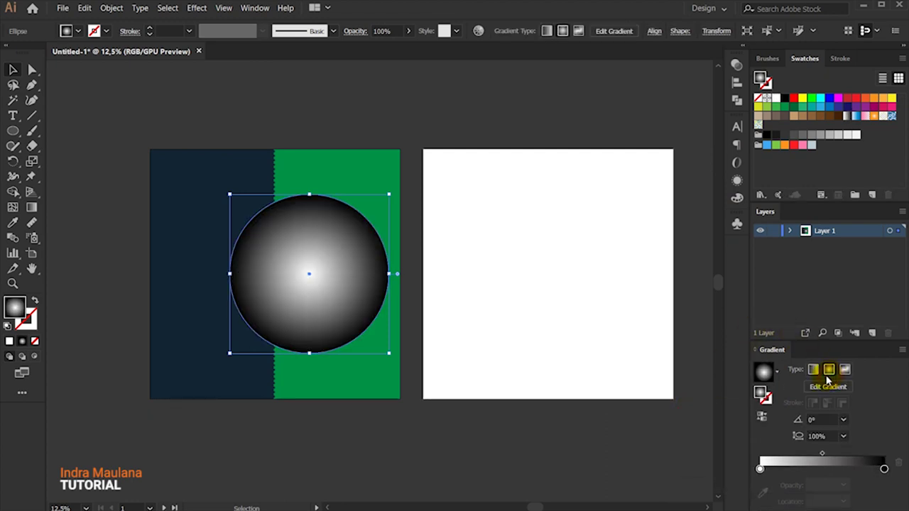
pyautogui.click(761, 417)
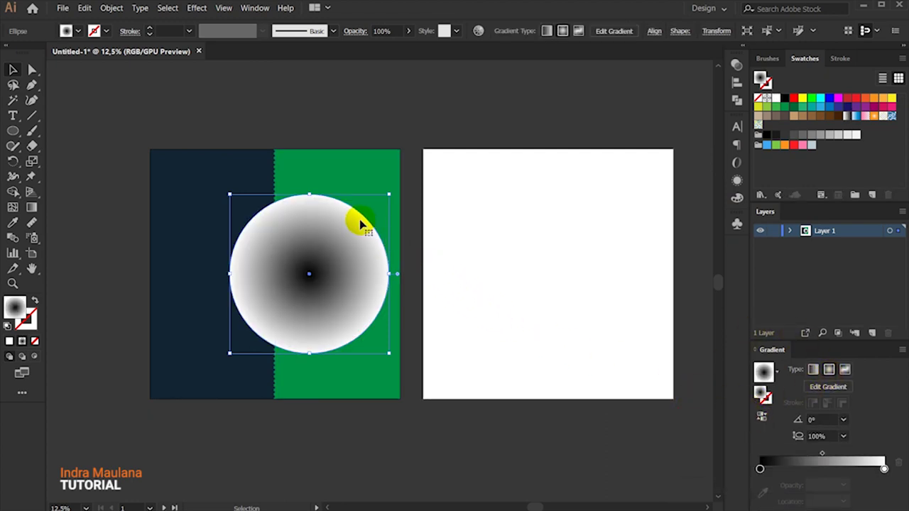
pyautogui.moveTo(334, 217); pyautogui.dragTo(349, 266)
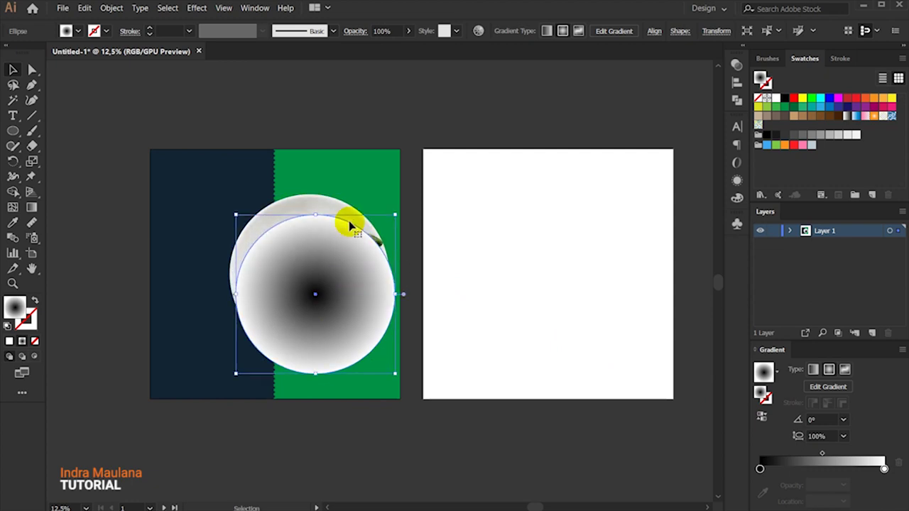
pyautogui.click(370, 101)
# - Bring the plate group in front of the gradient circle
pyautogui.moveTo(320, 201)
pyautogui.mouseDown()
pyautogui.moveTo(461, 144)
pyautogui.moveTo(302, 203)
pyautogui.mouseUp()
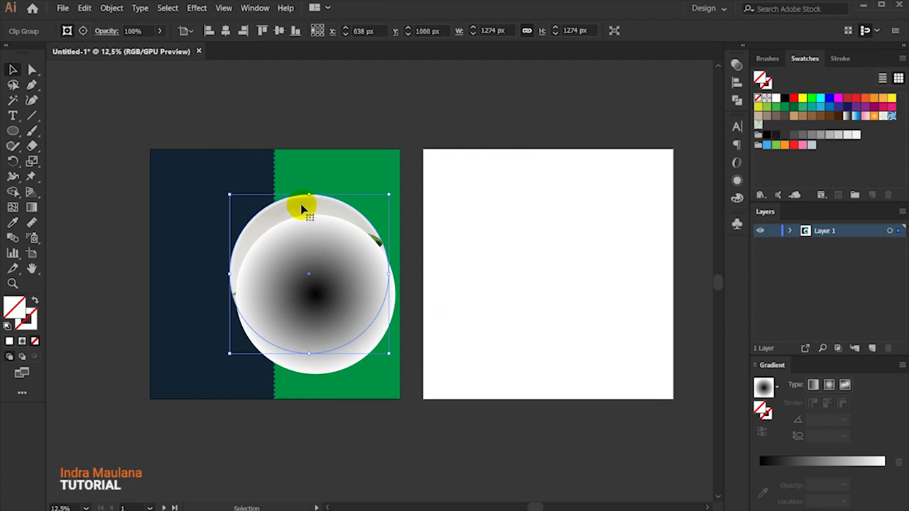
pyautogui.rightClick(302, 201)
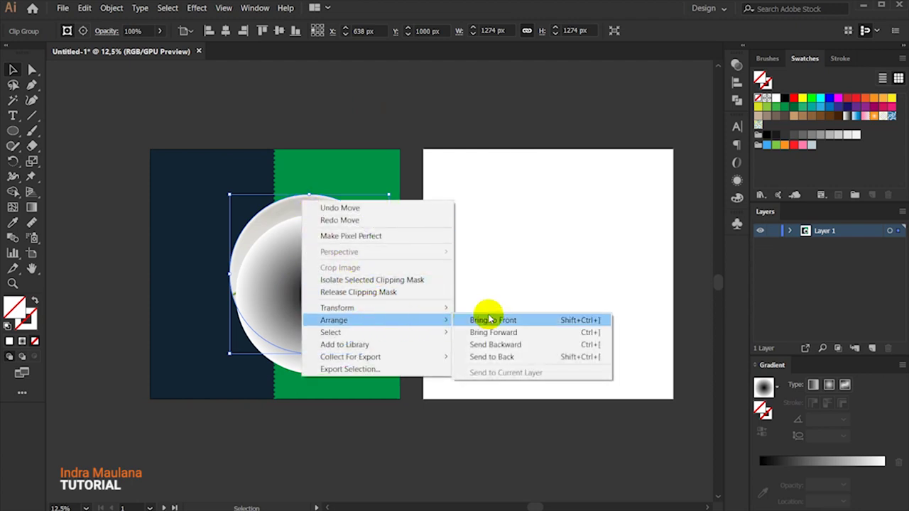
pyautogui.click(512, 318)
pyautogui.click(451, 112)
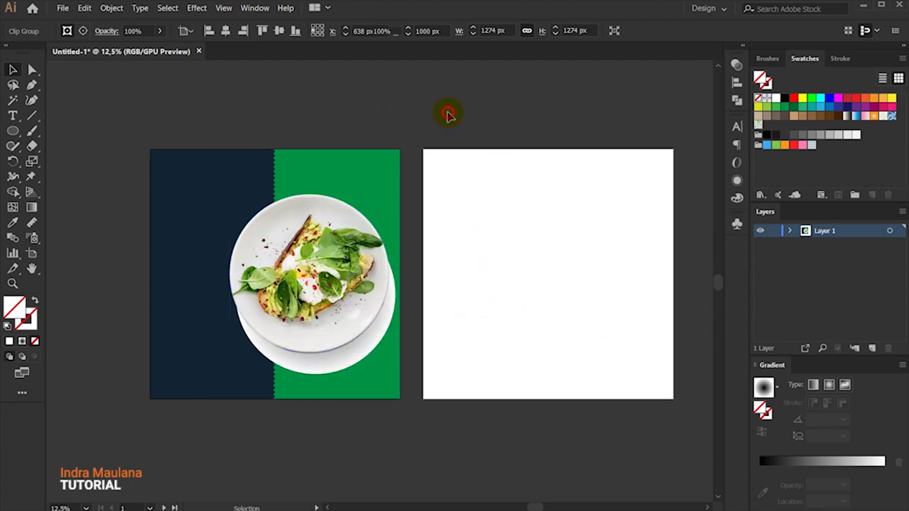
# - Enlarge the shadow circle to about 1546 px and set its blend mode to Multiply
pyautogui.click(367, 347)
pyautogui.moveTo(397, 377); pyautogui.dragTo(408, 386)
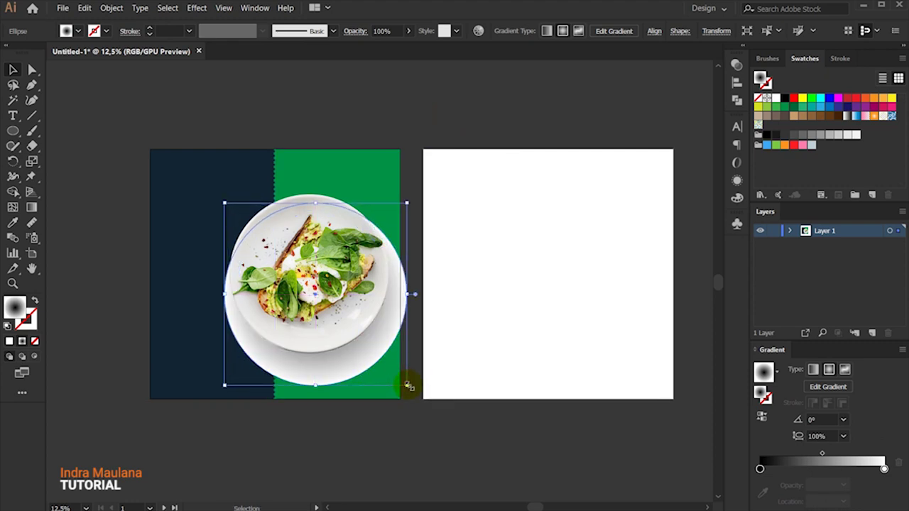
pyautogui.click(355, 30)
pyautogui.click(270, 53)
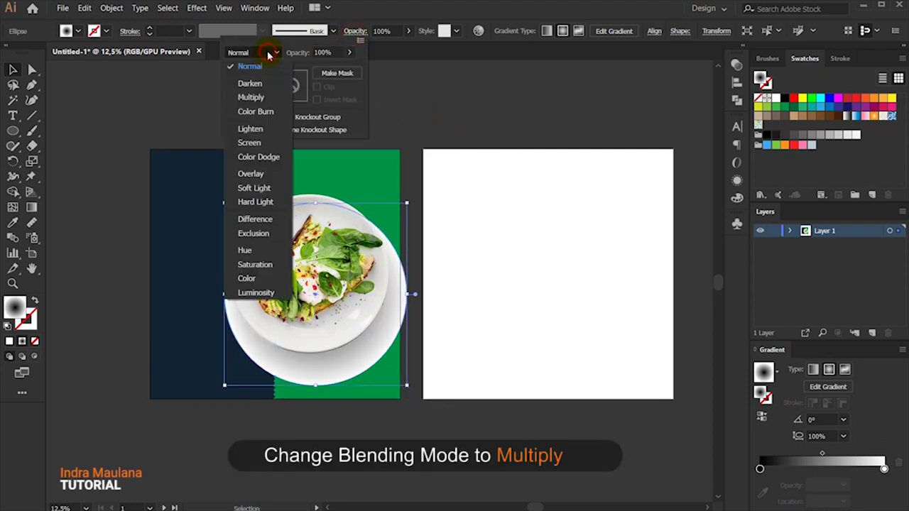
pyautogui.click(252, 97)
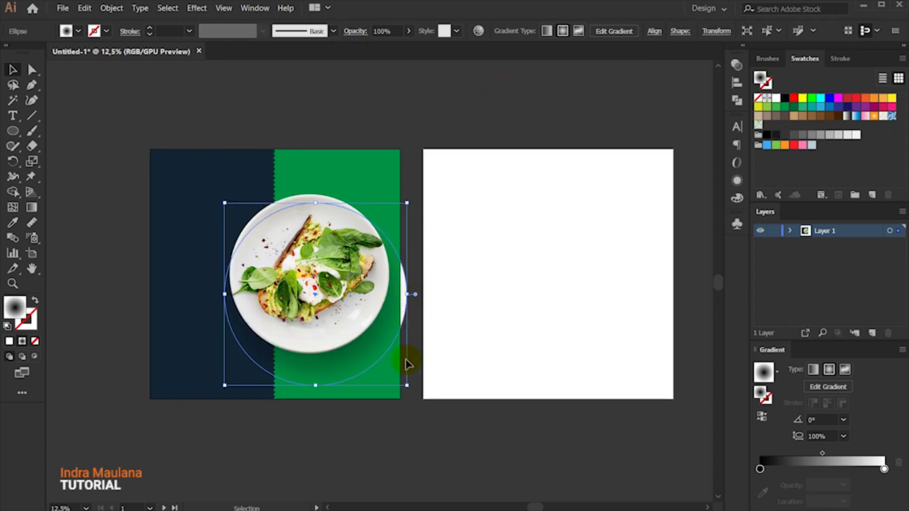
pyautogui.moveTo(410, 389); pyautogui.dragTo(414, 391)
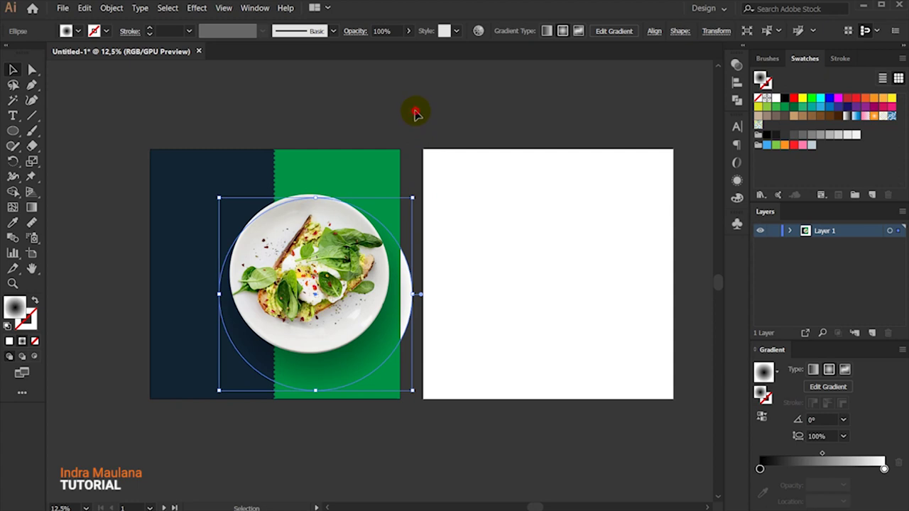
pyautogui.click(416, 112)
pyautogui.click(410, 295)
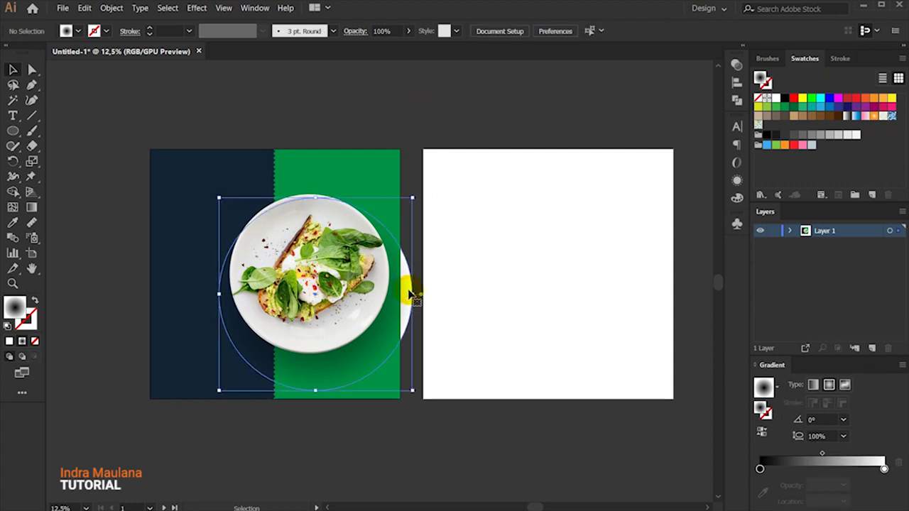
pyautogui.click(398, 115)
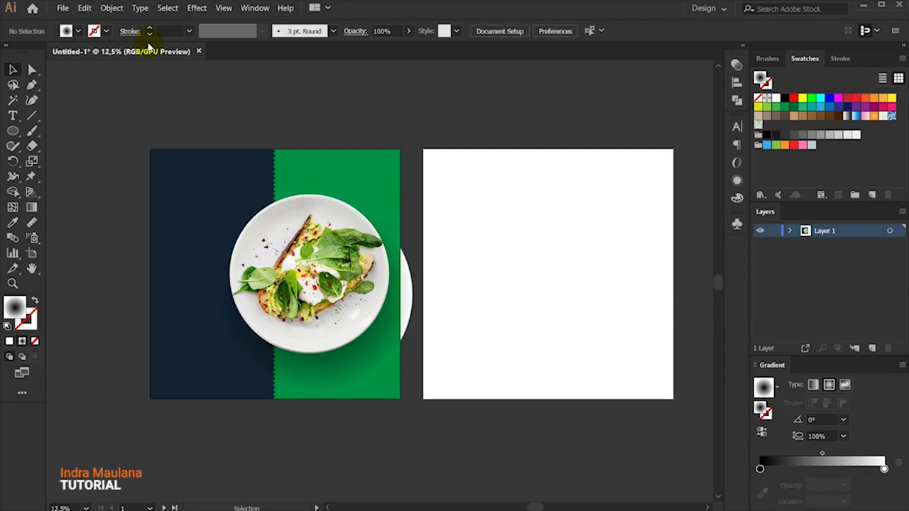
# - Paste another circle in front as a 3 pt white outline enlarged around the plate
pyautogui.click(83, 8)
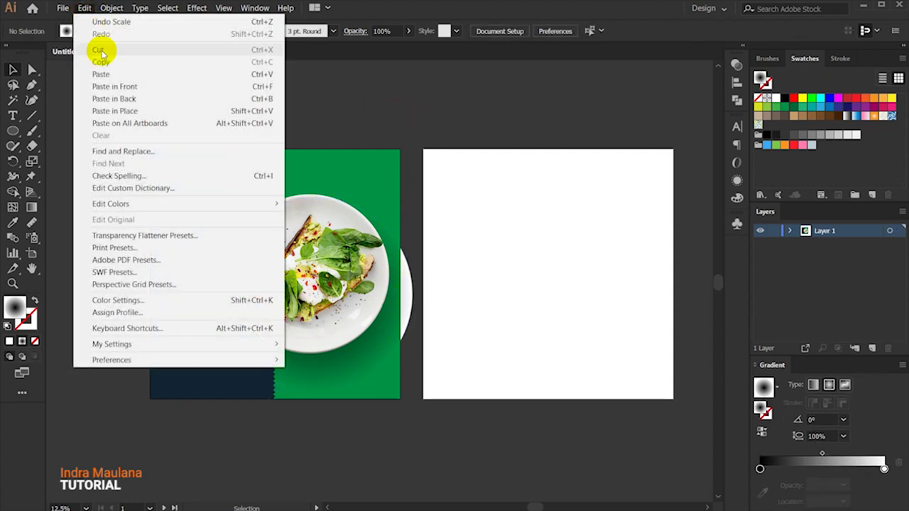
pyautogui.click(117, 86)
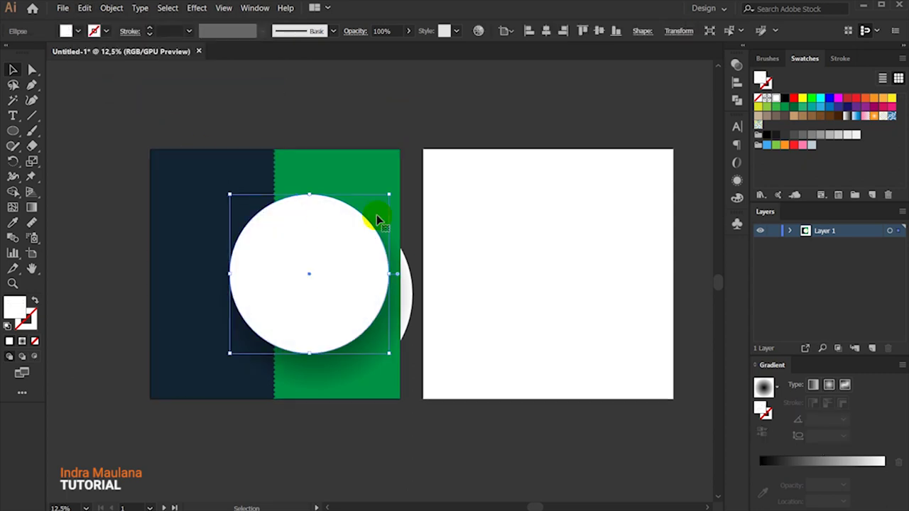
pyautogui.click(34, 302)
pyautogui.moveTo(389, 195); pyautogui.dragTo(396, 184)
pyautogui.click(102, 91)
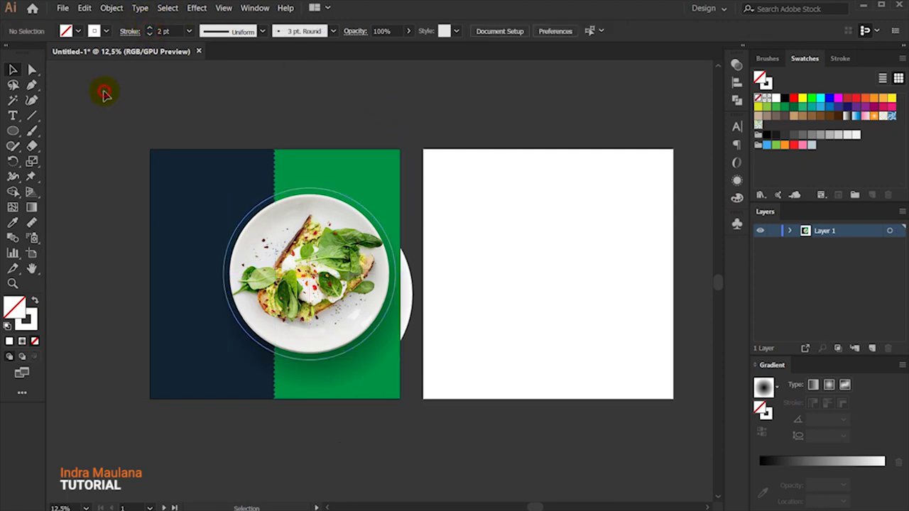
# - Reselect the white ring and enlarge it slightly further around the plate
pyautogui.click(314, 190)
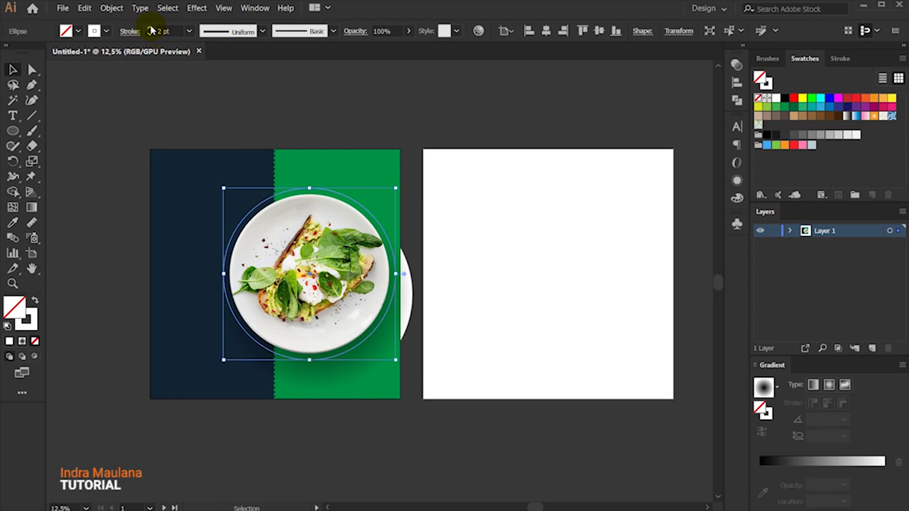
pyautogui.click(170, 84)
pyautogui.click(371, 213)
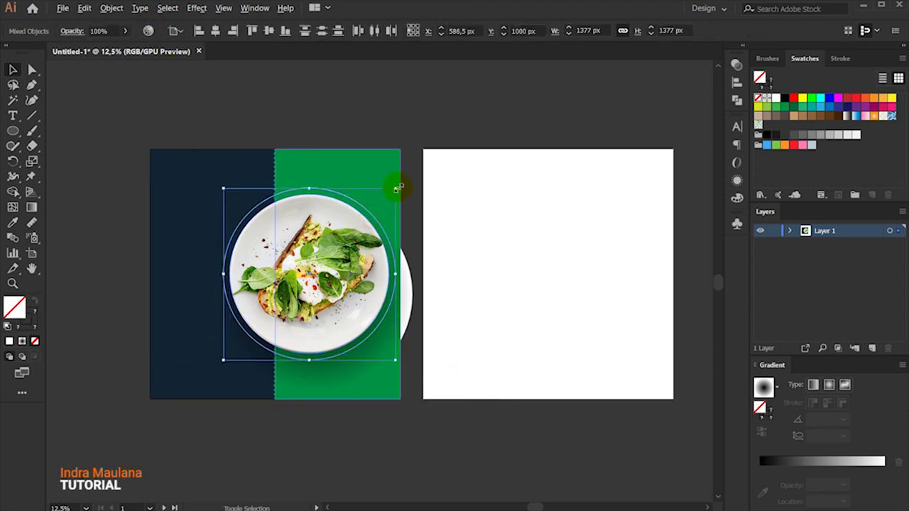
pyautogui.click(422, 93)
pyautogui.click(382, 202)
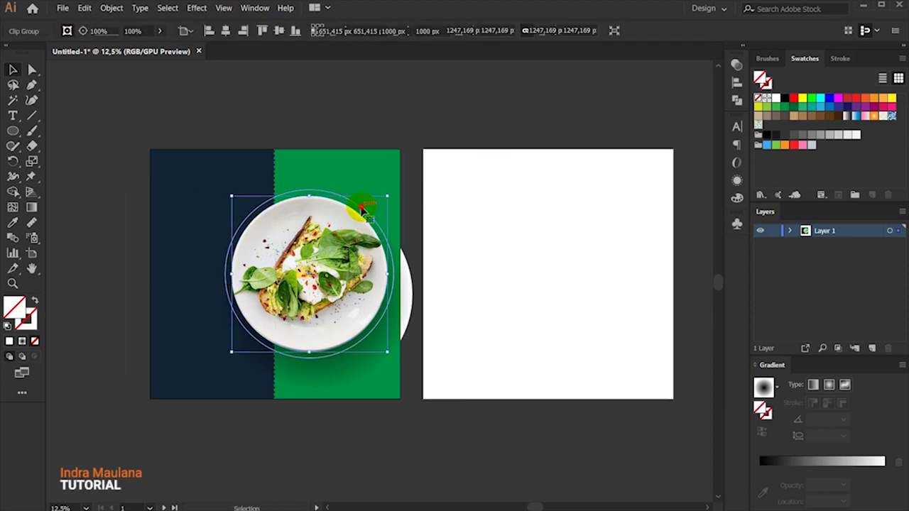
pyautogui.click(389, 193)
pyautogui.moveTo(391, 190); pyautogui.dragTo(395, 188)
pyautogui.click(422, 116)
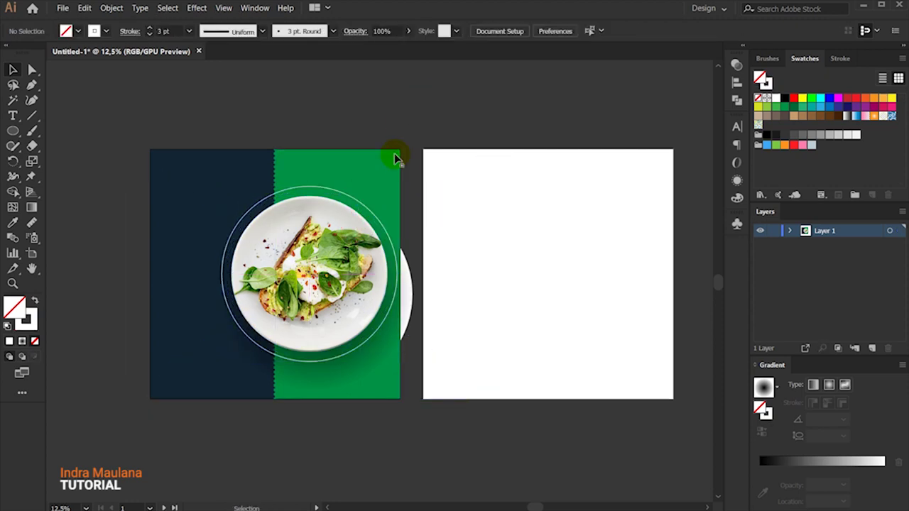
pyautogui.scroll(1, 582, 114)
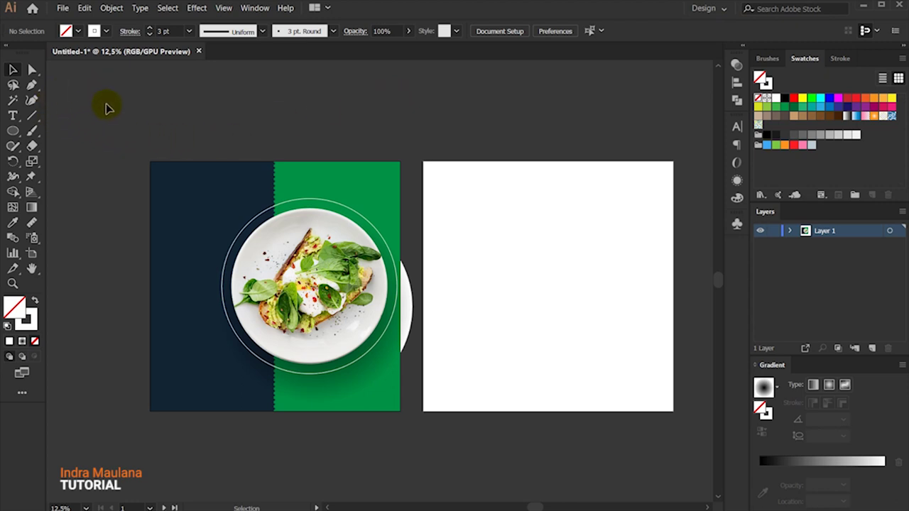
# - Add white text reading 'SPECIAL MENU' at the top-left of the navy panel
pyautogui.click(14, 116)
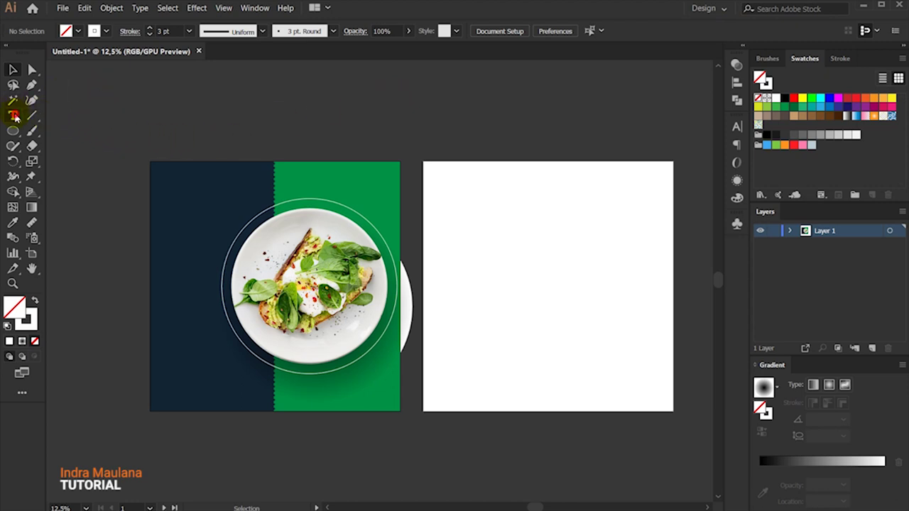
pyautogui.click(168, 130)
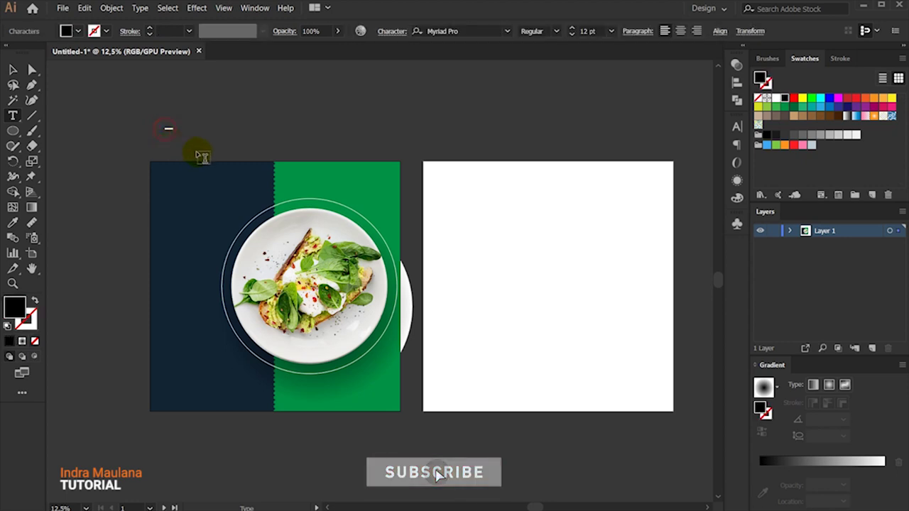
pyautogui.click(13, 69)
pyautogui.moveTo(175, 131)
pyautogui.mouseDown()
pyautogui.moveTo(277, 170)
pyautogui.moveTo(230, 163)
pyautogui.moveTo(186, 179)
pyautogui.moveTo(188, 195)
pyautogui.mouseUp()
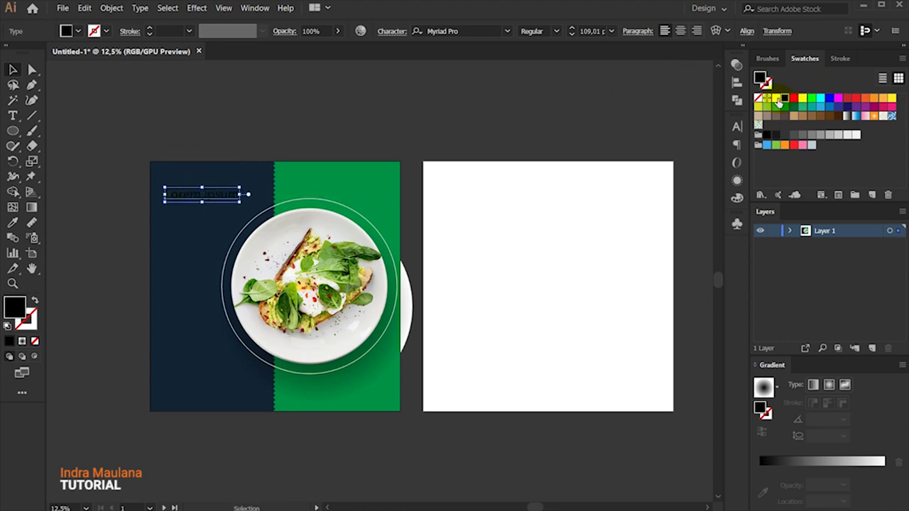
pyautogui.click(776, 99)
pyautogui.click(13, 116)
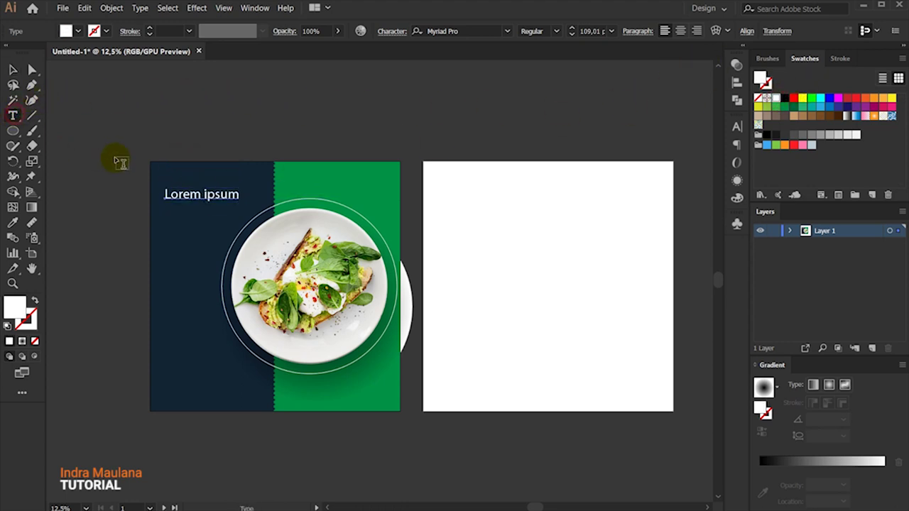
pyautogui.click(182, 194)
pyautogui.hotkey('ctrl', 'a')
pyautogui.write('S')
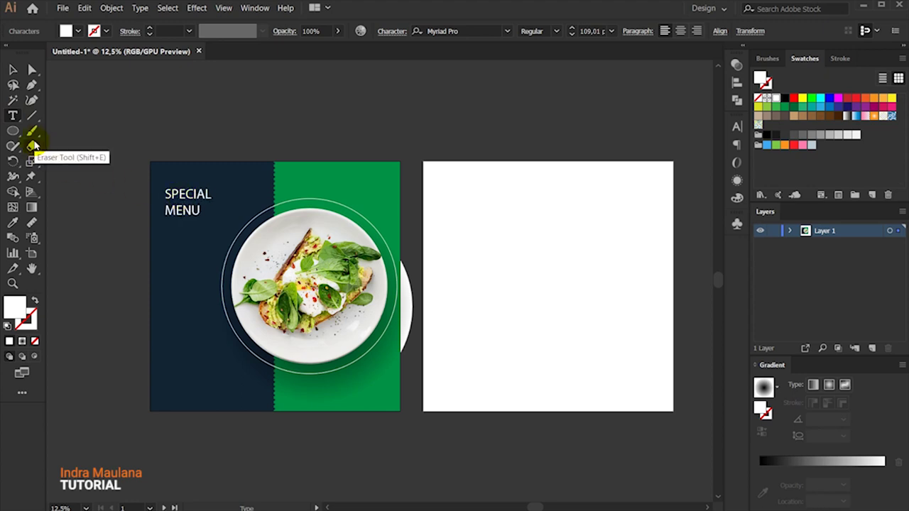
# - Set SPECIAL MENU in Times New Roman Regular and enlarge it to about 155 pt
pyautogui.click(13, 69)
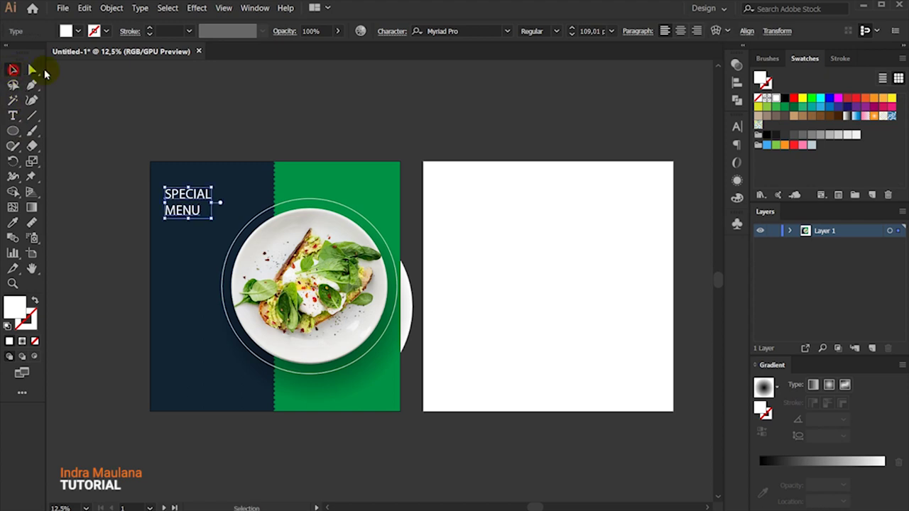
pyautogui.click(466, 31)
pyautogui.write('TIME')
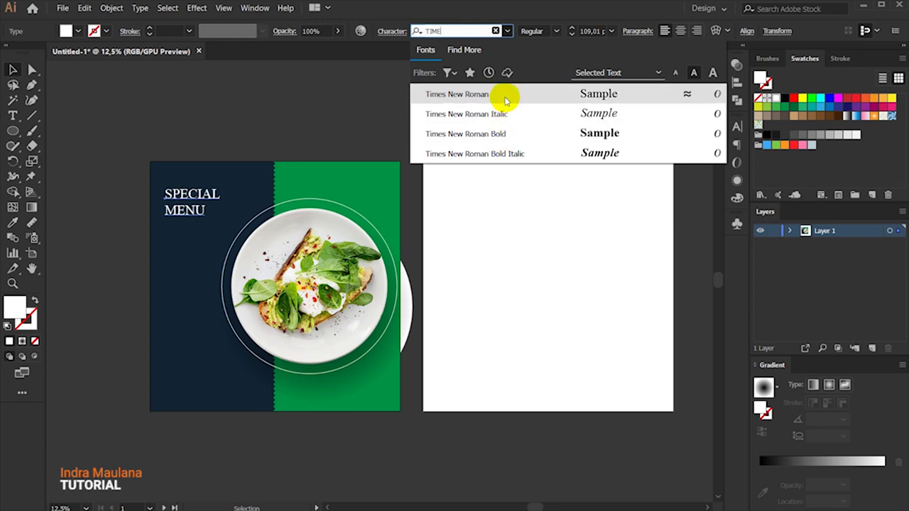
pyautogui.click(506, 100)
pyautogui.moveTo(222, 186); pyautogui.dragTo(247, 174)
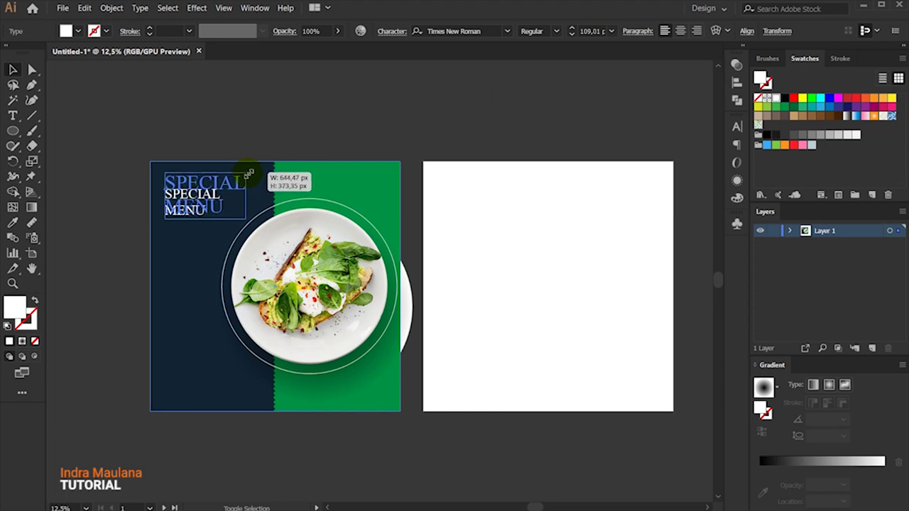
pyautogui.moveTo(247, 174); pyautogui.dragTo(245, 174)
pyautogui.click(252, 116)
pyautogui.click(198, 181)
pyautogui.click(194, 112)
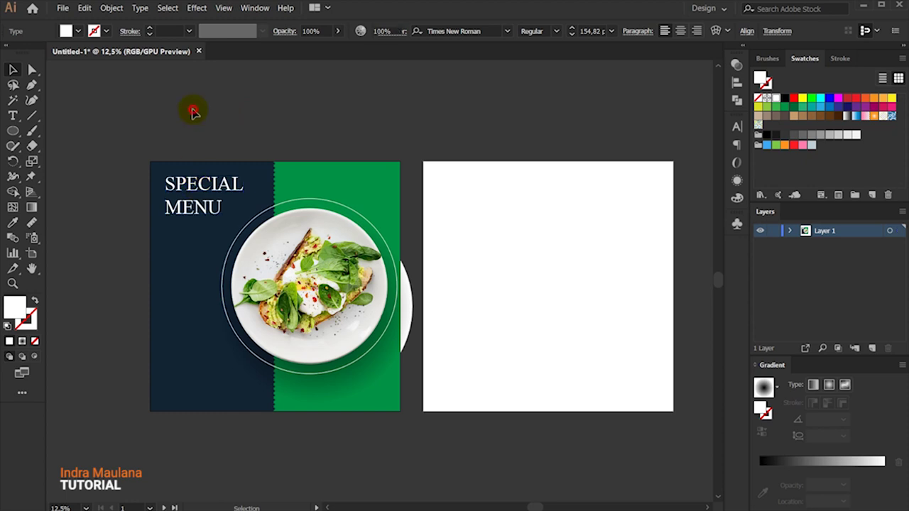
# - Draw a horizontal line under MENU and give it the right panel's green as its stroke
pyautogui.click(30, 120)
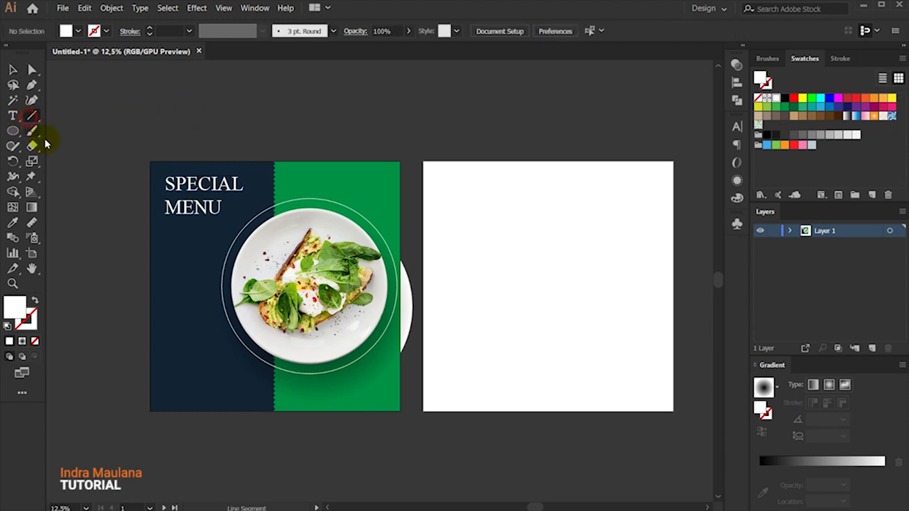
pyautogui.scroll(1, 175, 220)
pyautogui.moveTo(162, 218); pyautogui.dragTo(250, 218)
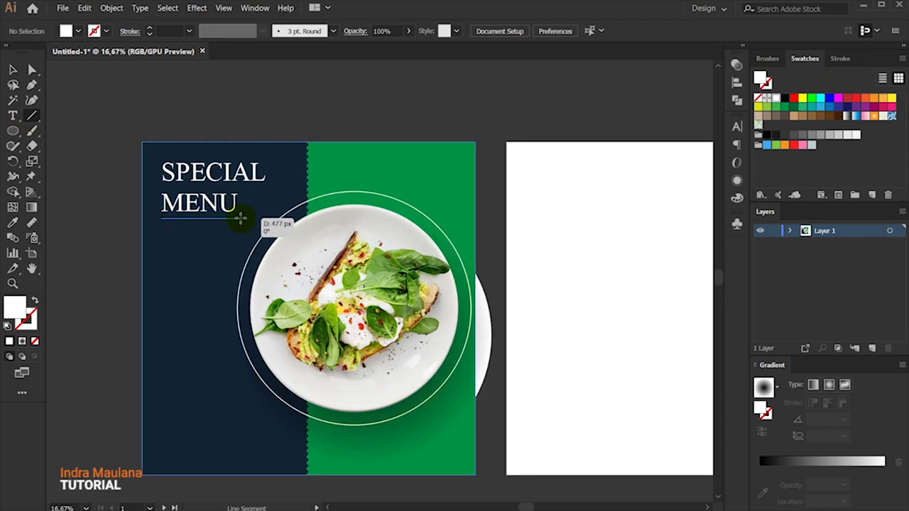
pyautogui.moveTo(250, 217); pyautogui.dragTo(235, 218)
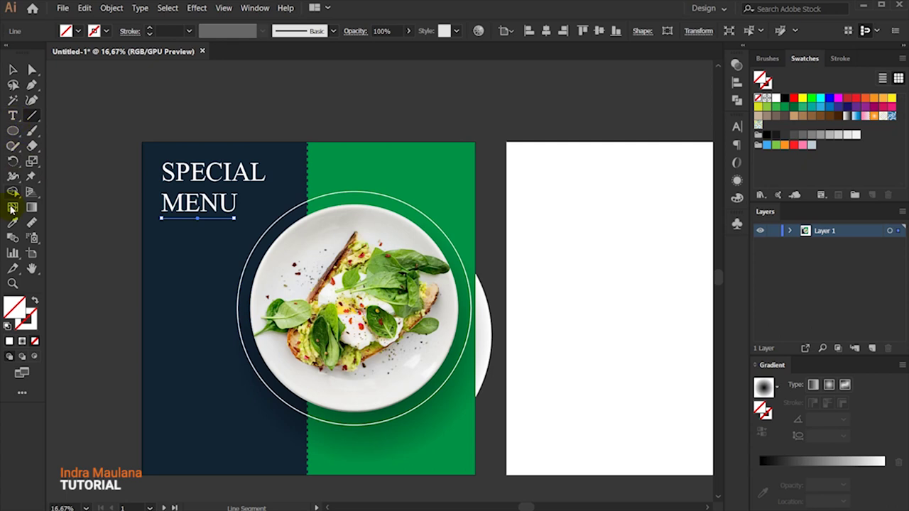
pyautogui.click(12, 222)
pyautogui.click(427, 155)
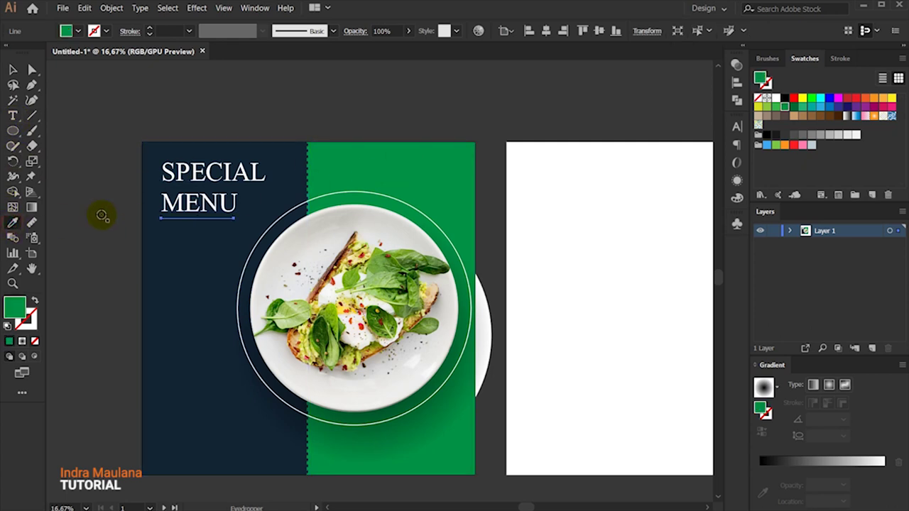
pyautogui.click(33, 301)
# - Thicken the green underline to a 12 pt stroke weight and preview it
pyautogui.click(13, 69)
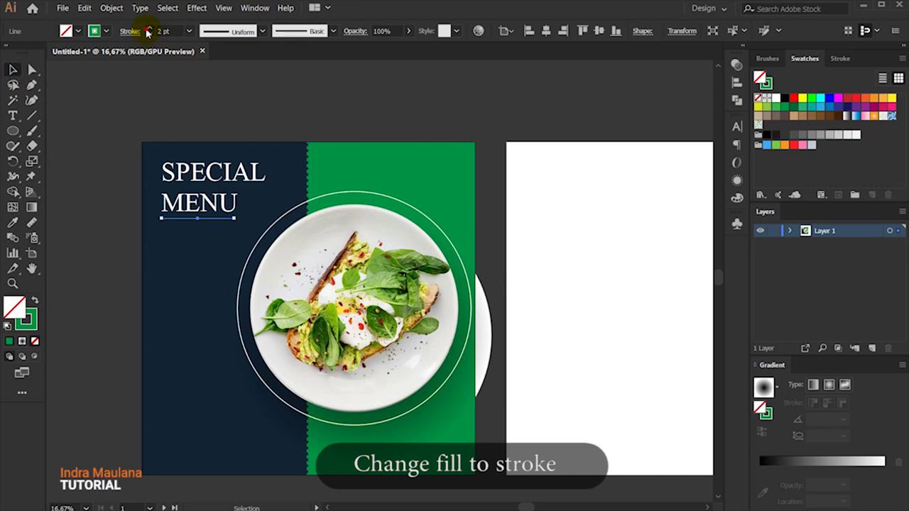
pyautogui.click(114, 117)
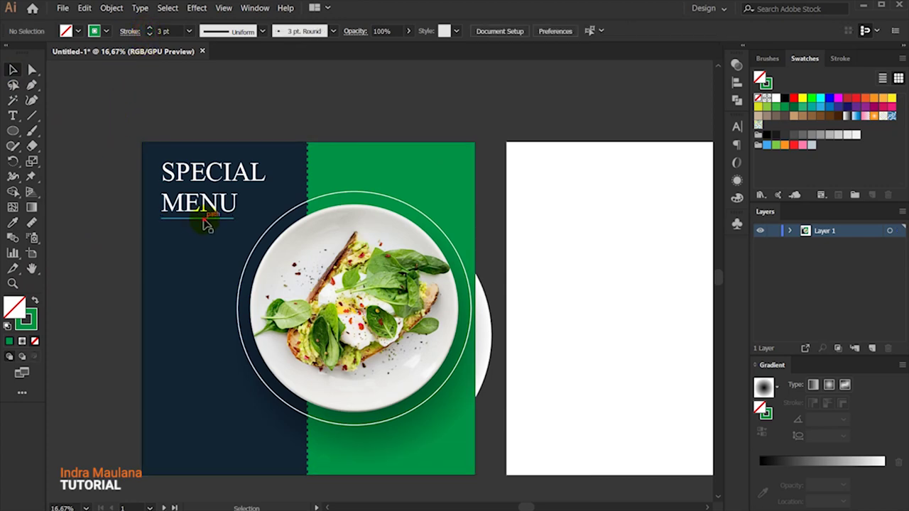
pyautogui.click(202, 218)
pyautogui.click(176, 31)
pyautogui.write('6')
pyautogui.press('Return')
pyautogui.click(120, 117)
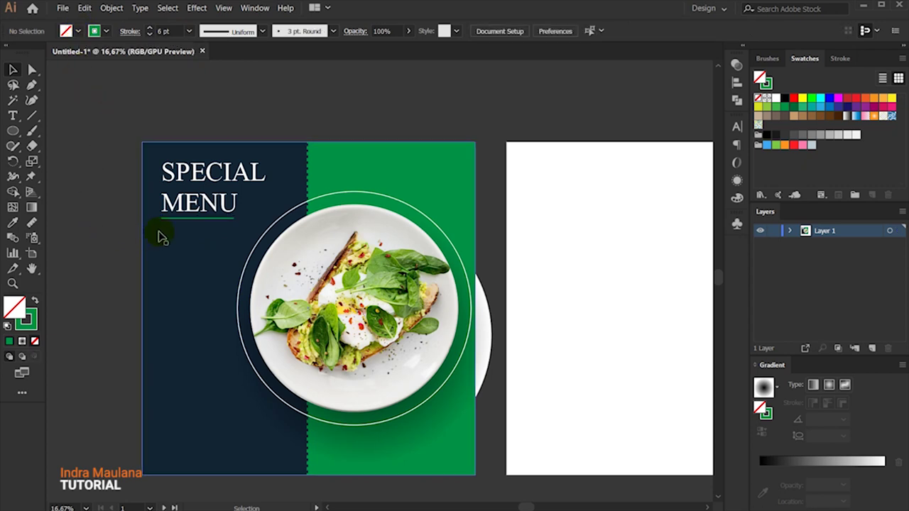
pyautogui.click(188, 218)
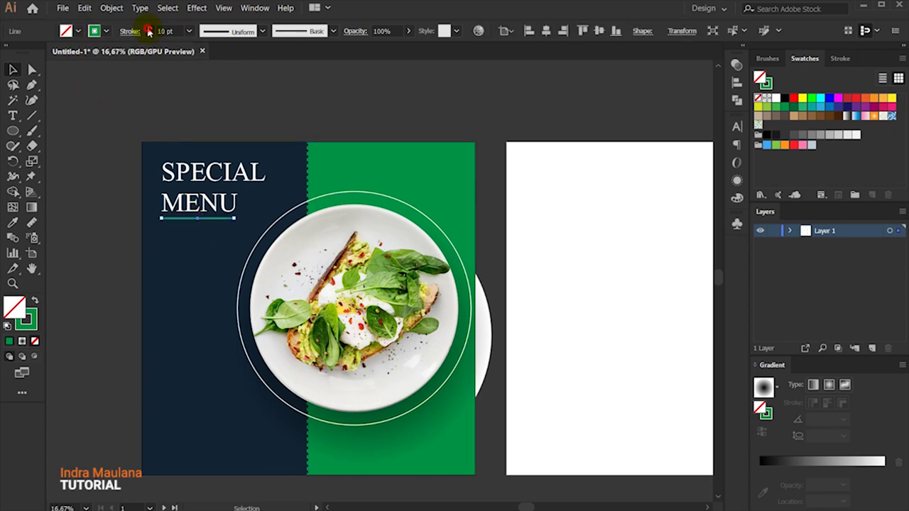
pyautogui.click(80, 132)
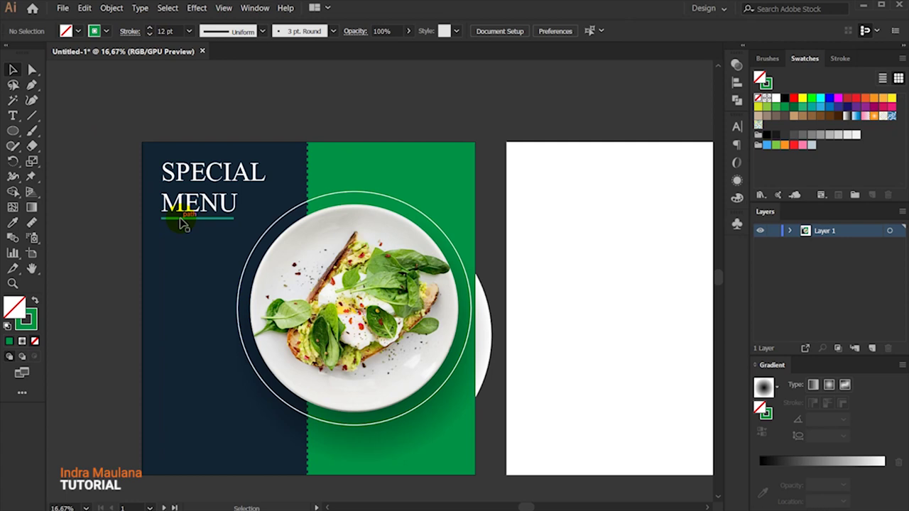
pyautogui.click(183, 219)
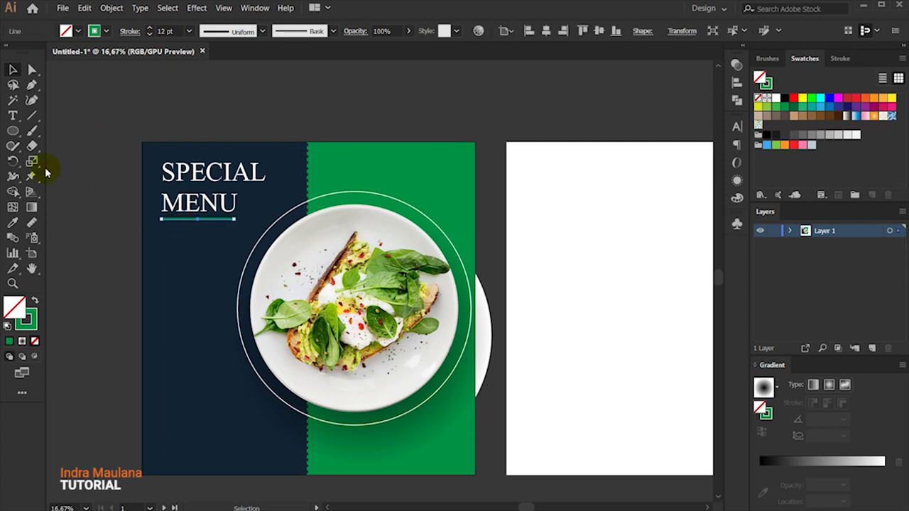
pyautogui.click(84, 126)
pyautogui.scroll(-2, 81, 126)
pyautogui.scroll(-2, 81, 125)
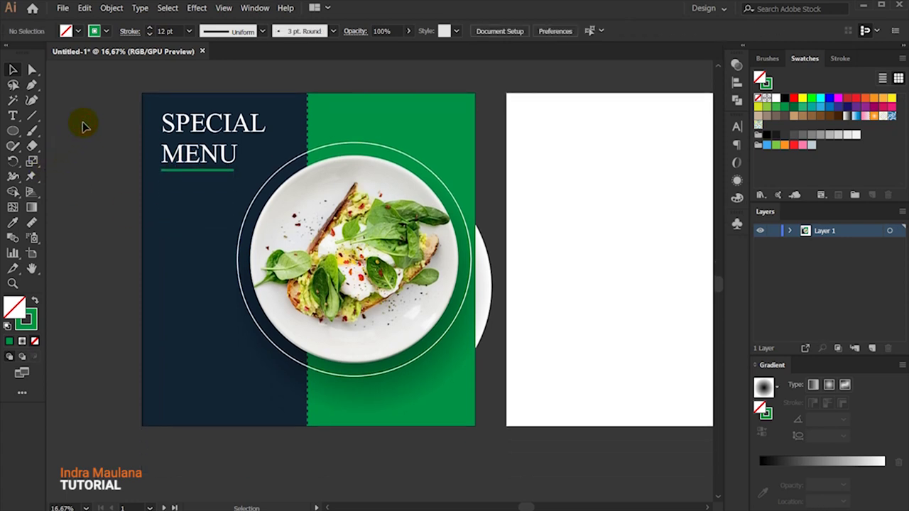
pyautogui.click(12, 116)
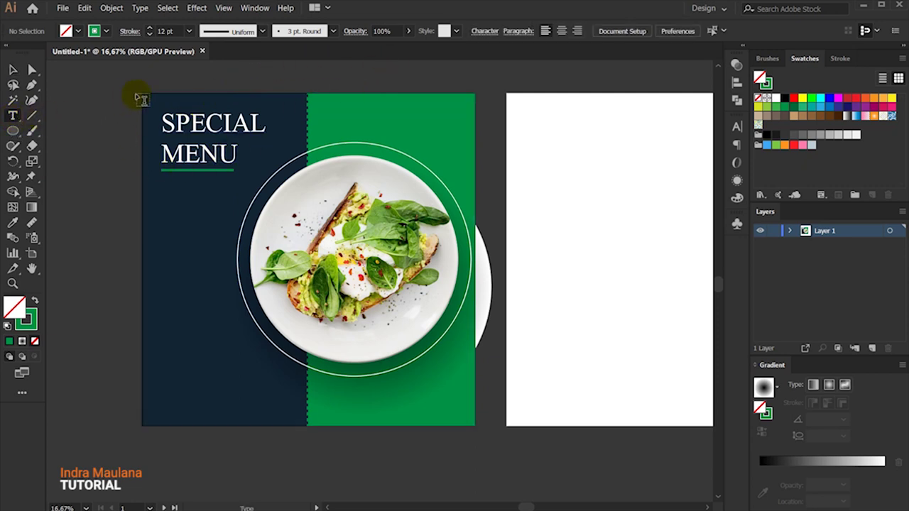
# - Set the type size to 50 pt and draw a placeholder text area below the heading
pyautogui.click(484, 32)
pyautogui.click(398, 90)
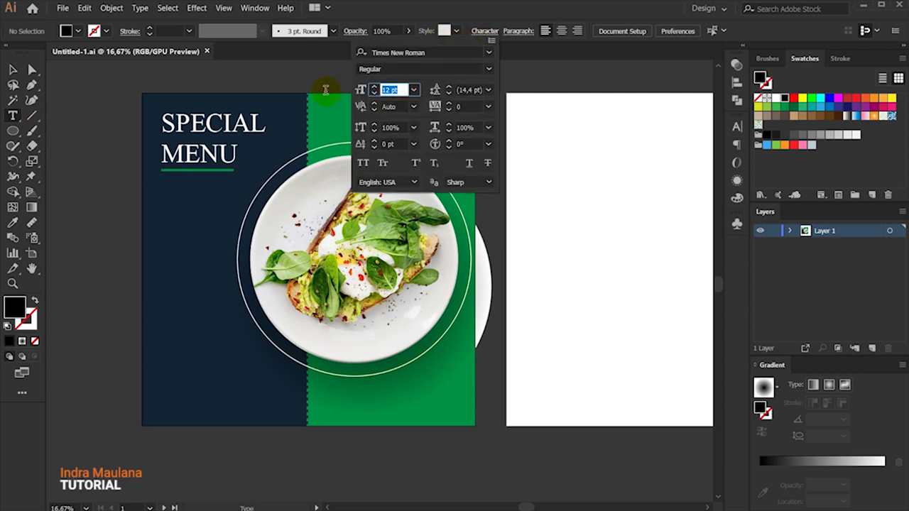
pyautogui.press('Return')
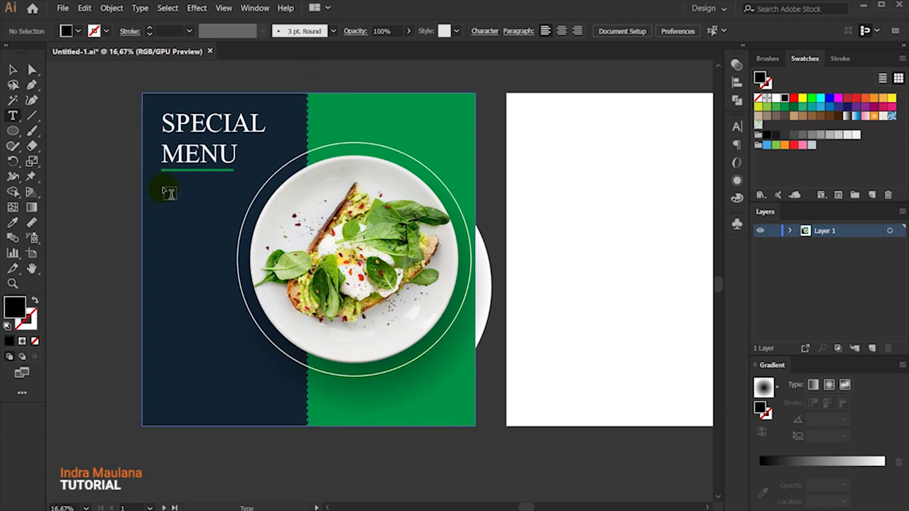
pyautogui.moveTo(164, 189); pyautogui.dragTo(231, 337)
# - Make the placeholder paragraph white and enlarge its font size
pyautogui.click(13, 69)
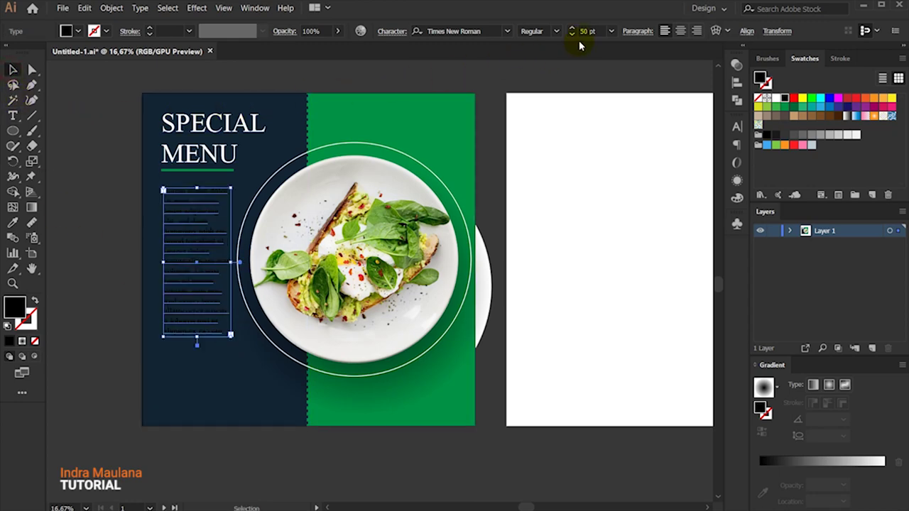
pyautogui.click(774, 98)
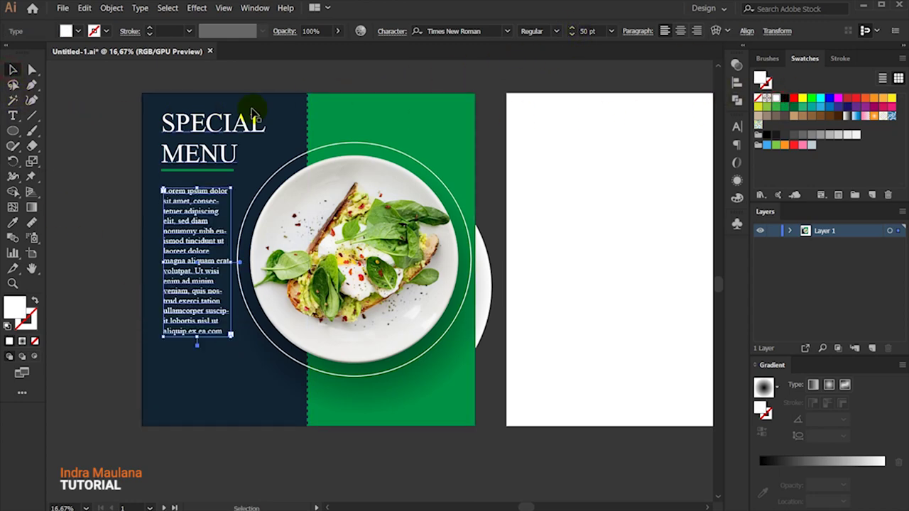
pyautogui.click(206, 79)
pyautogui.click(219, 245)
pyautogui.click(573, 28)
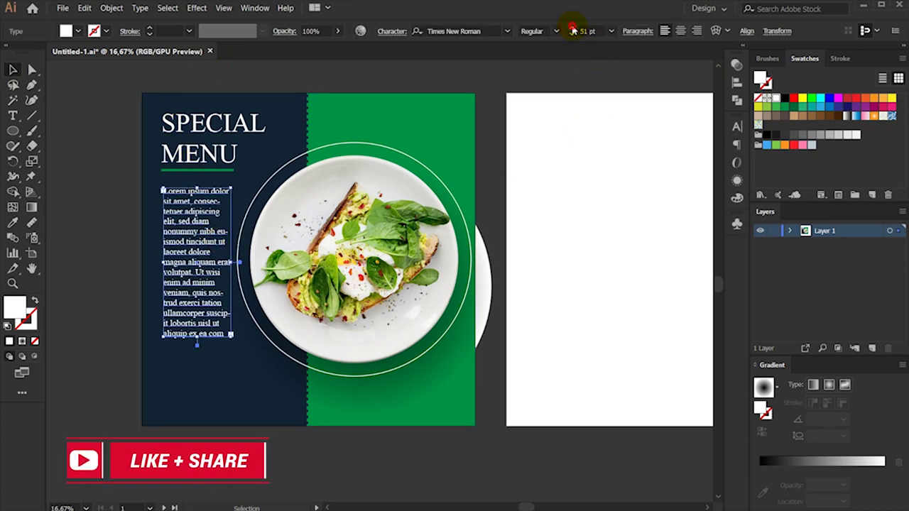
pyautogui.click(573, 29)
pyautogui.click(572, 30)
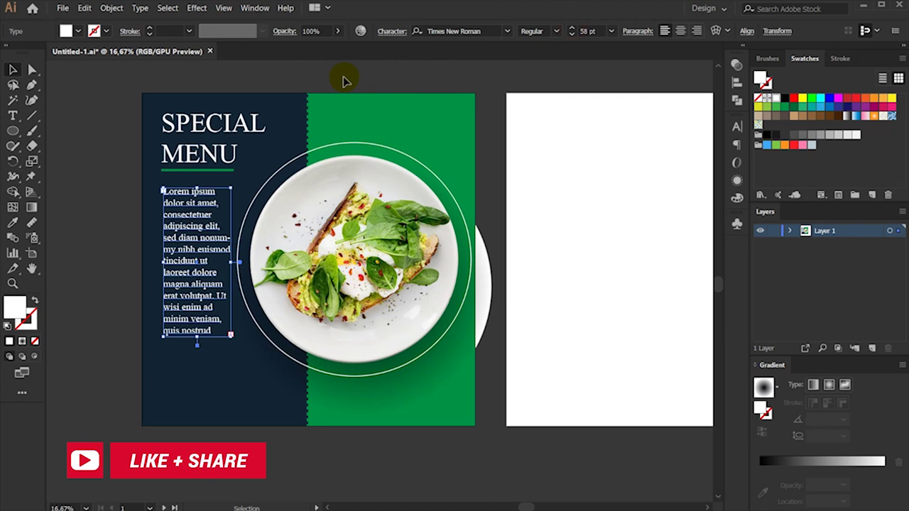
pyautogui.click(343, 78)
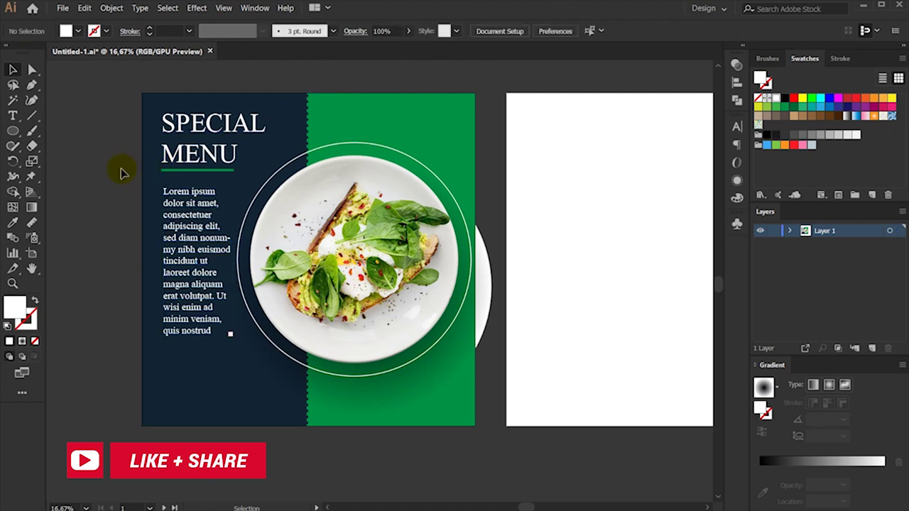
# - Give the paragraph 81 pt leading and resize its frame to show every line
pyautogui.click(198, 240)
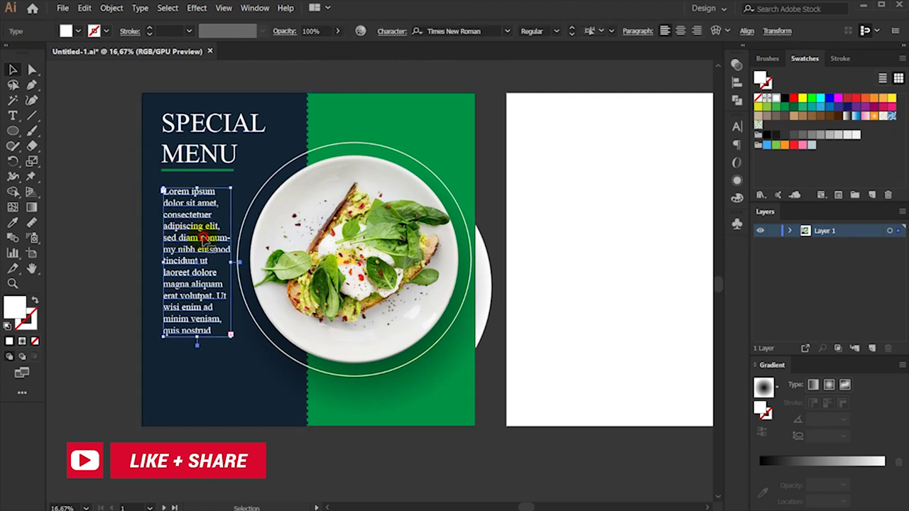
pyautogui.moveTo(197, 337); pyautogui.dragTo(194, 303)
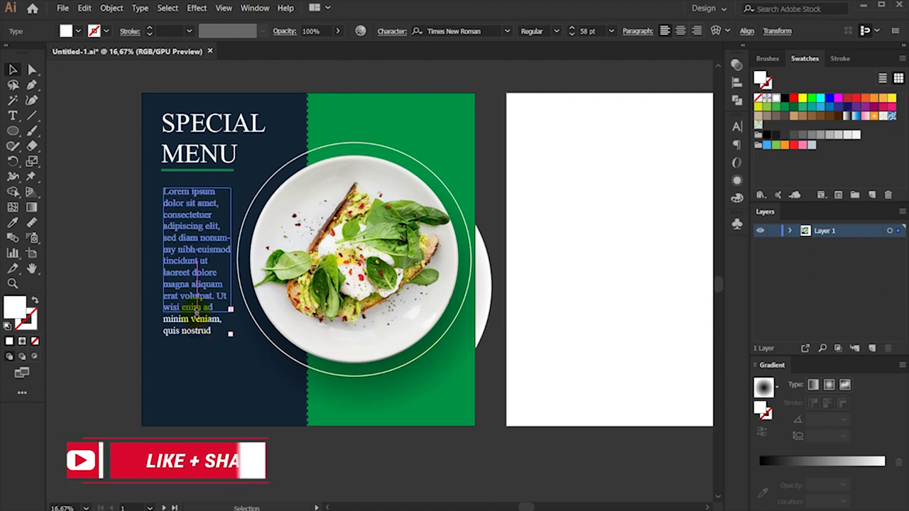
pyautogui.click(120, 248)
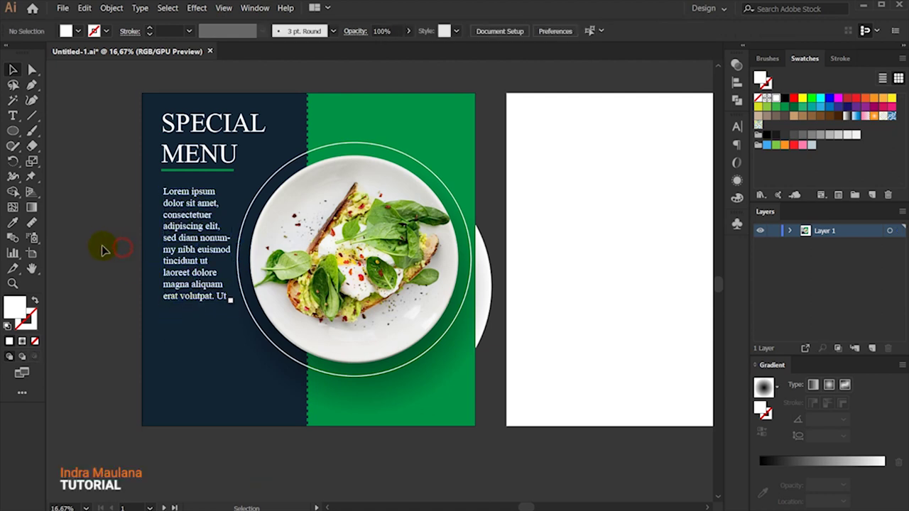
pyautogui.click(201, 245)
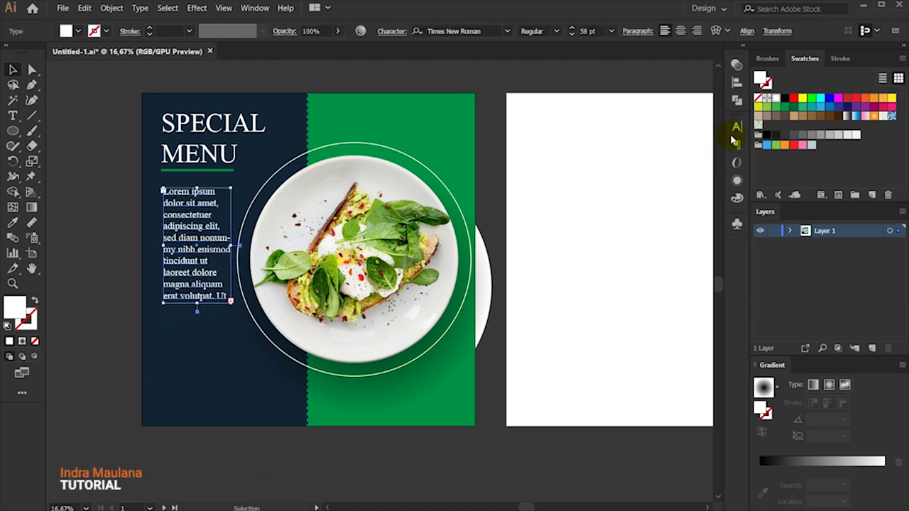
pyautogui.click(738, 125)
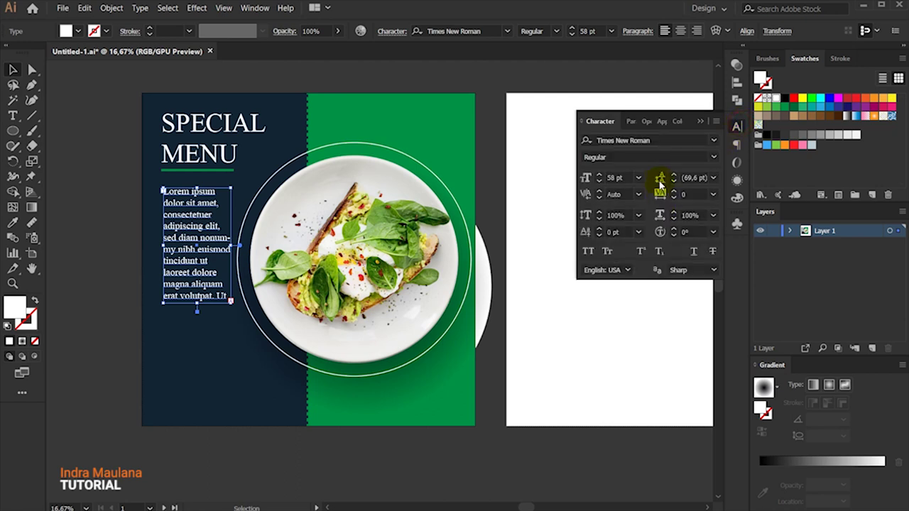
pyautogui.click(674, 177)
pyautogui.click(674, 177)
pyautogui.write('81')
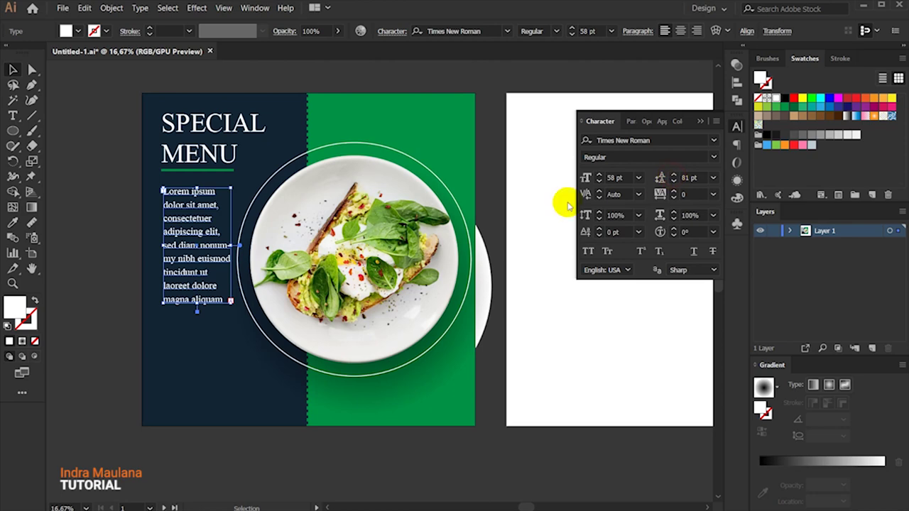
pyautogui.moveTo(197, 305); pyautogui.dragTo(197, 323)
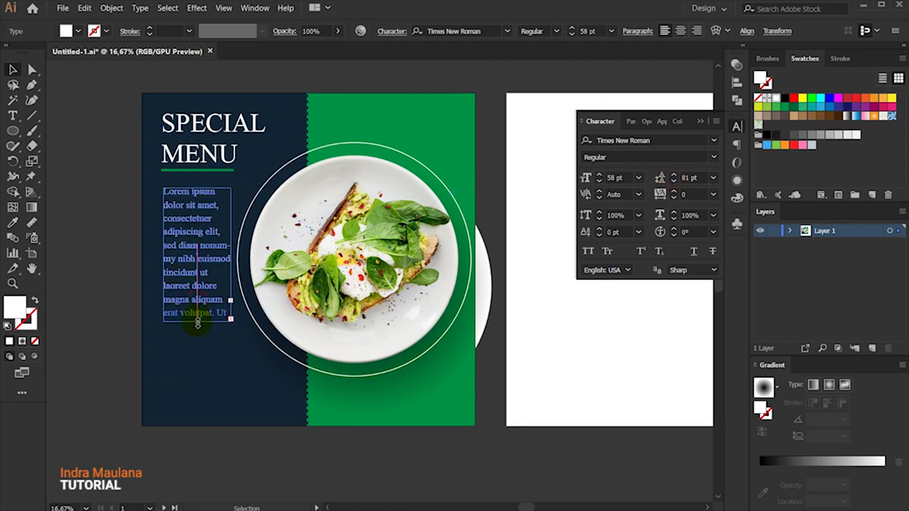
pyautogui.click(116, 210)
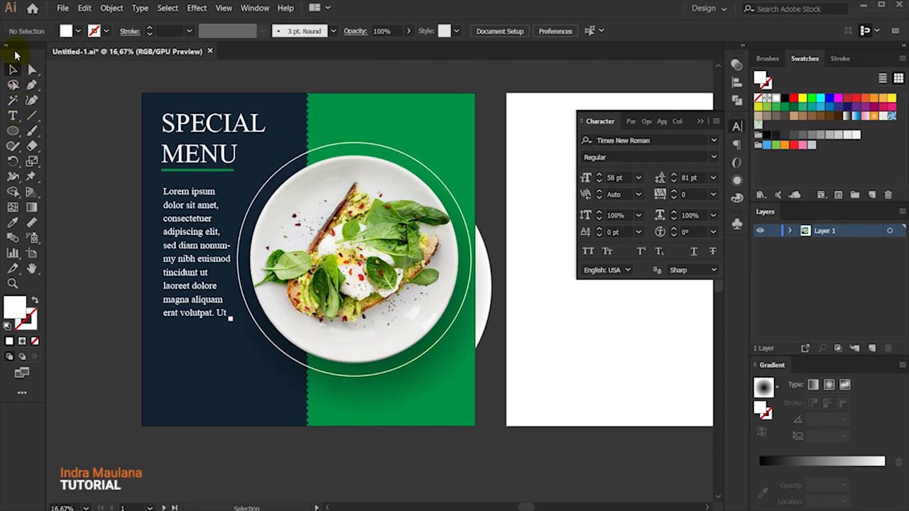
pyautogui.click(702, 122)
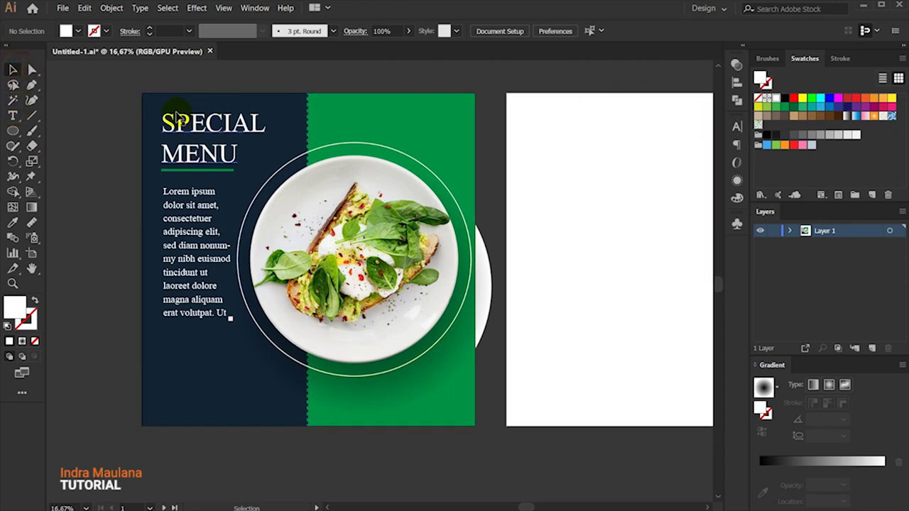
pyautogui.scroll(-2, 203, 117)
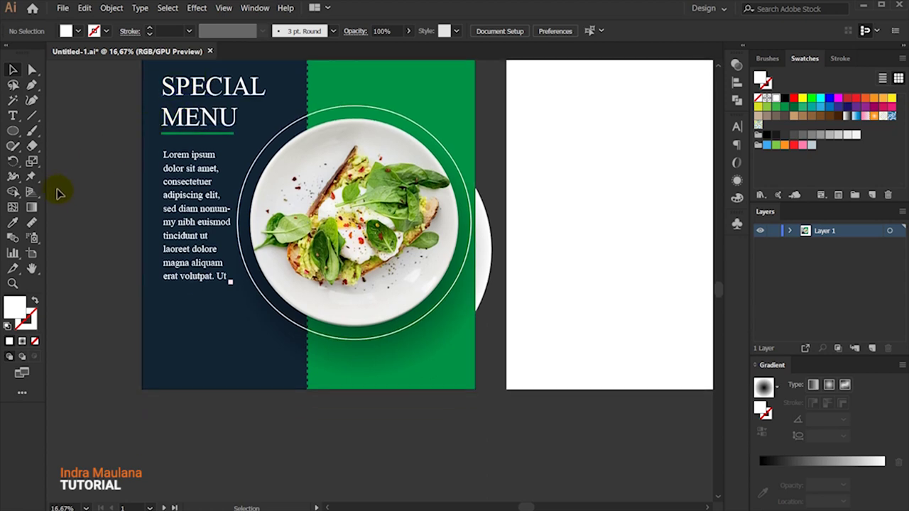
# - Type ORDER NOW below the paragraph and make it white
pyautogui.click(13, 116)
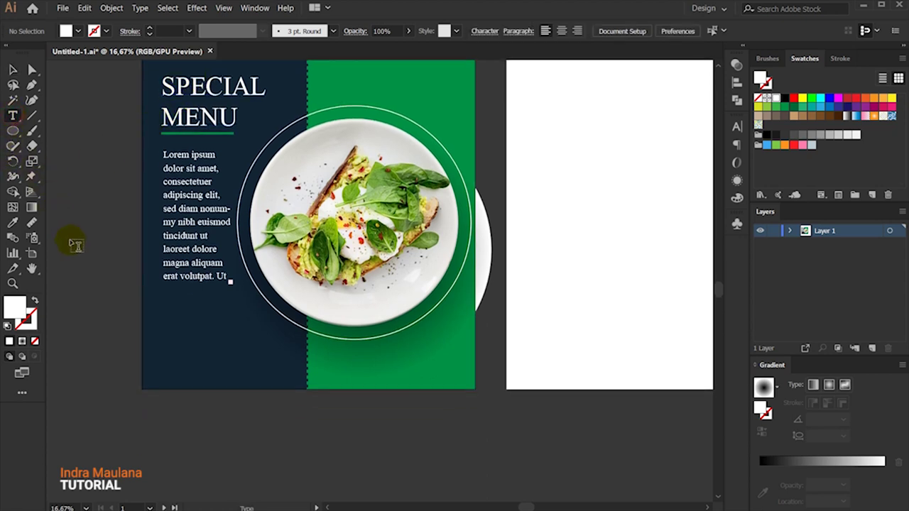
pyautogui.click(172, 339)
pyautogui.write('ORDER NOW')
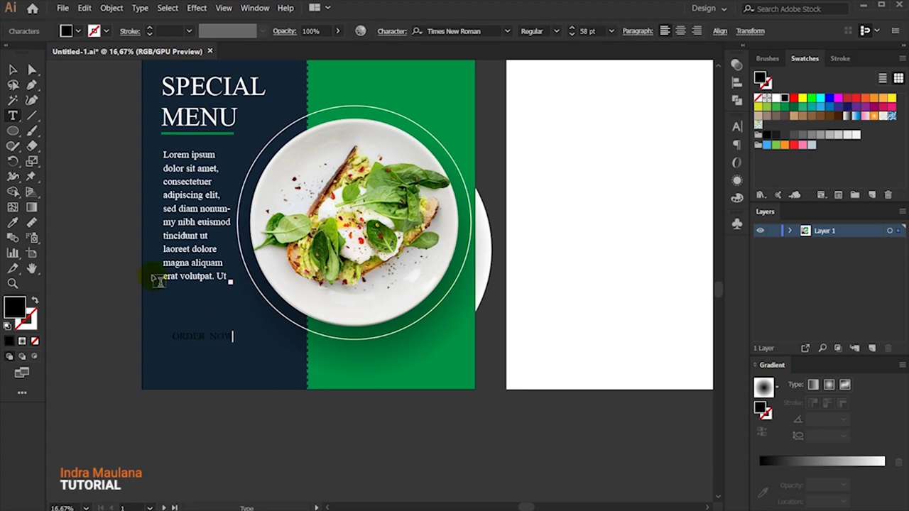
pyautogui.click(12, 72)
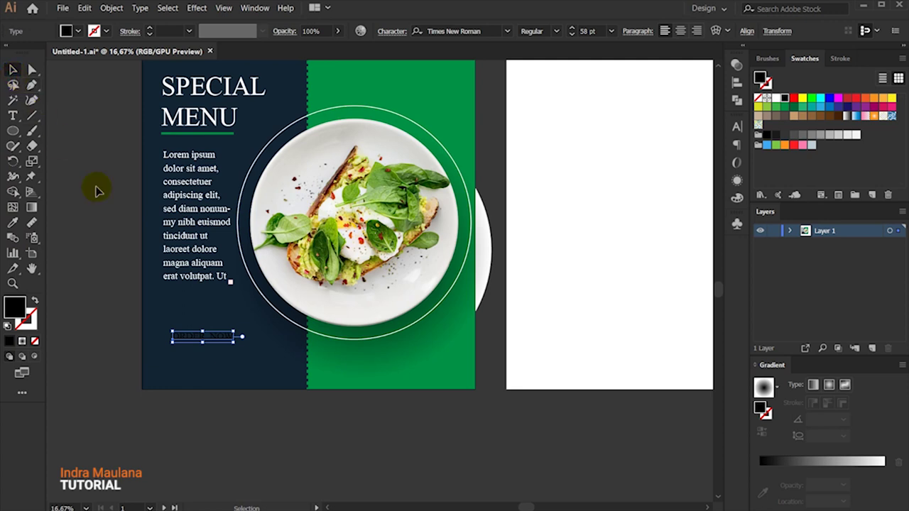
pyautogui.click(775, 99)
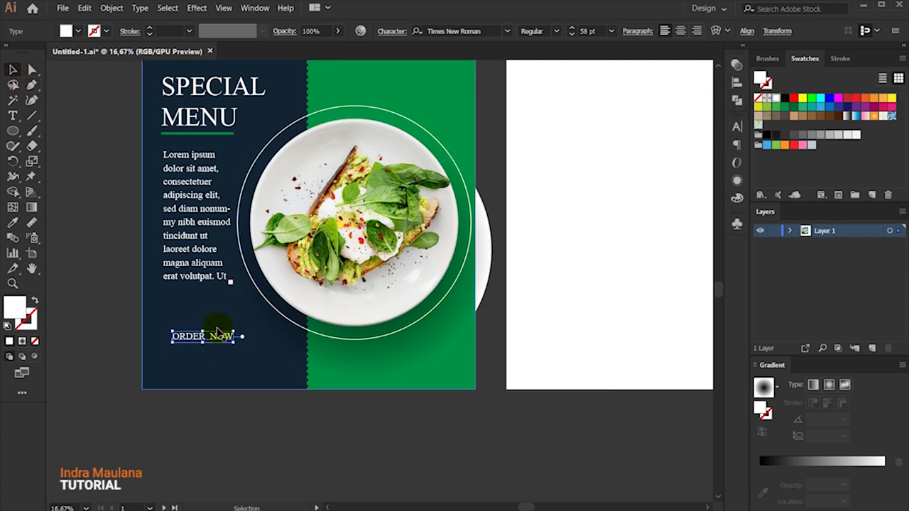
# - Position ORDER NOW in the lower left of the navy panel under the body text
pyautogui.moveTo(225, 338)
pyautogui.mouseDown()
pyautogui.moveTo(214, 340)
pyautogui.moveTo(247, 324)
pyautogui.mouseUp()
pyautogui.hotkey('shift', 'Down')
pyautogui.hotkey('shift', 'Down')
pyautogui.hotkey('shift', 'Up')
pyautogui.click(92, 259)
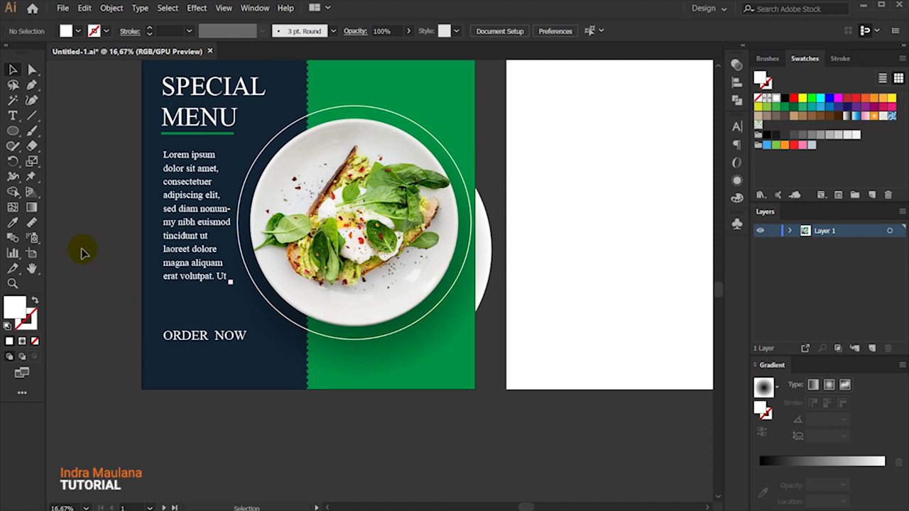
pyautogui.moveTo(220, 339); pyautogui.dragTo(229, 339)
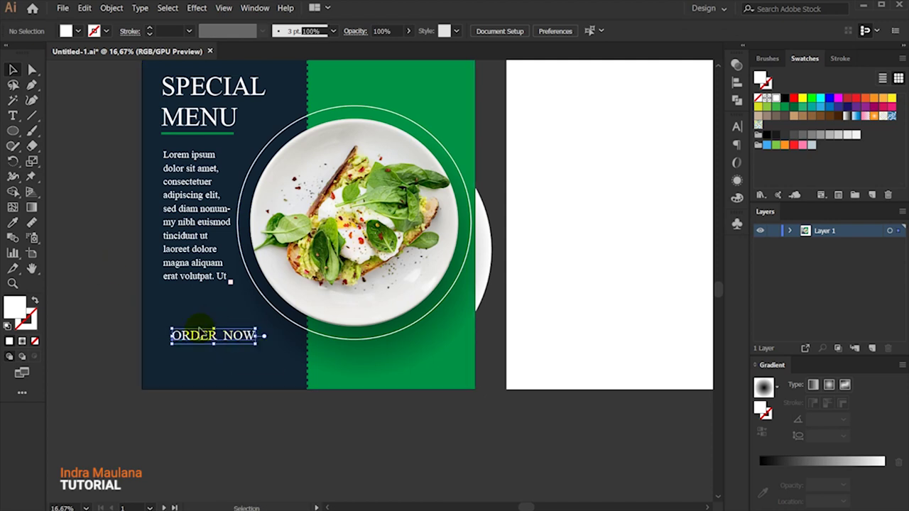
pyautogui.click(62, 159)
pyautogui.moveTo(14, 134); pyautogui.dragTo(72, 129)
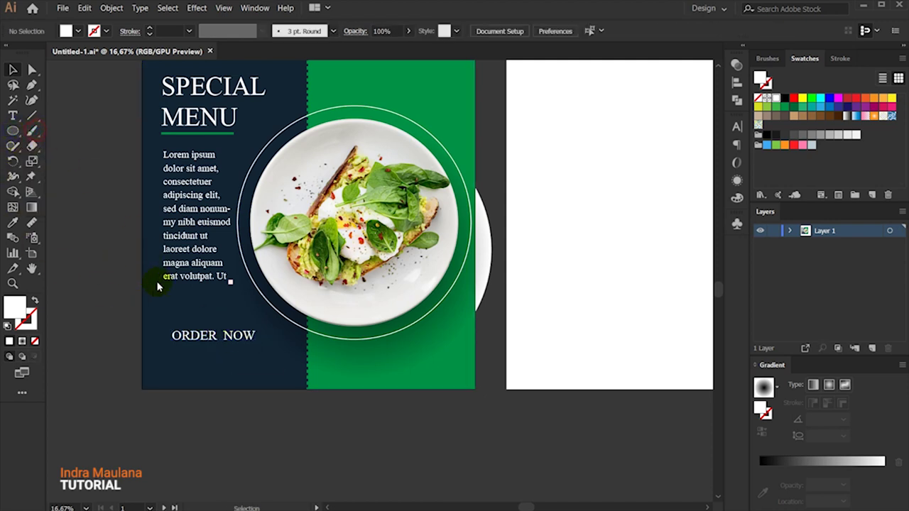
# - Draw a box around ORDER NOW, styled with the green underline's unfilled stroke
pyautogui.moveTo(164, 325); pyautogui.dragTo(266, 347)
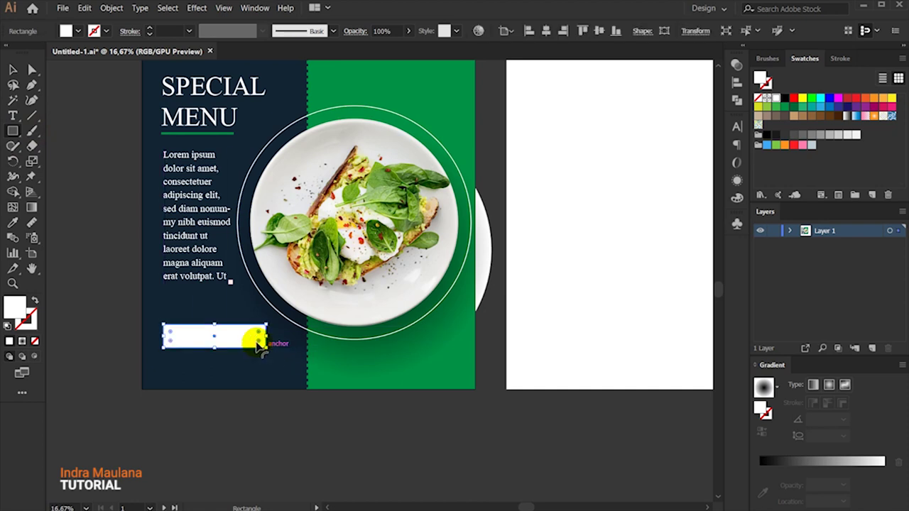
pyautogui.click(13, 71)
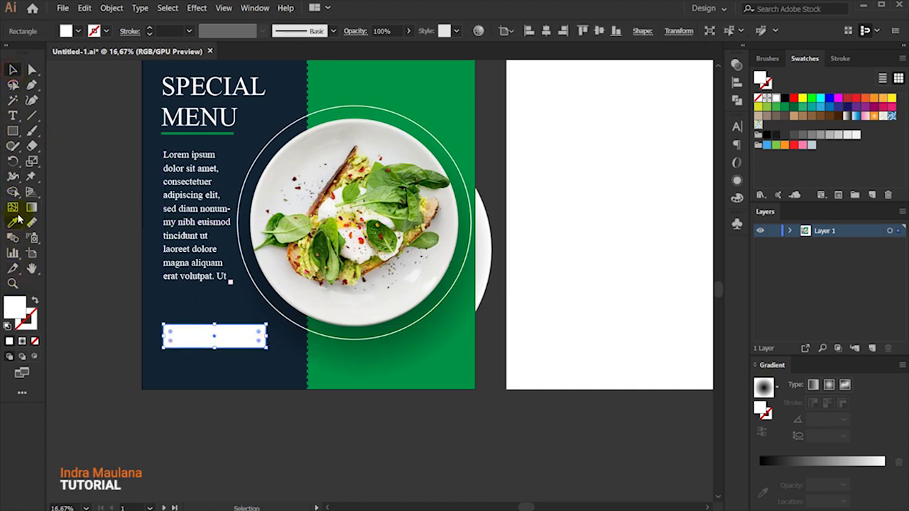
pyautogui.click(13, 223)
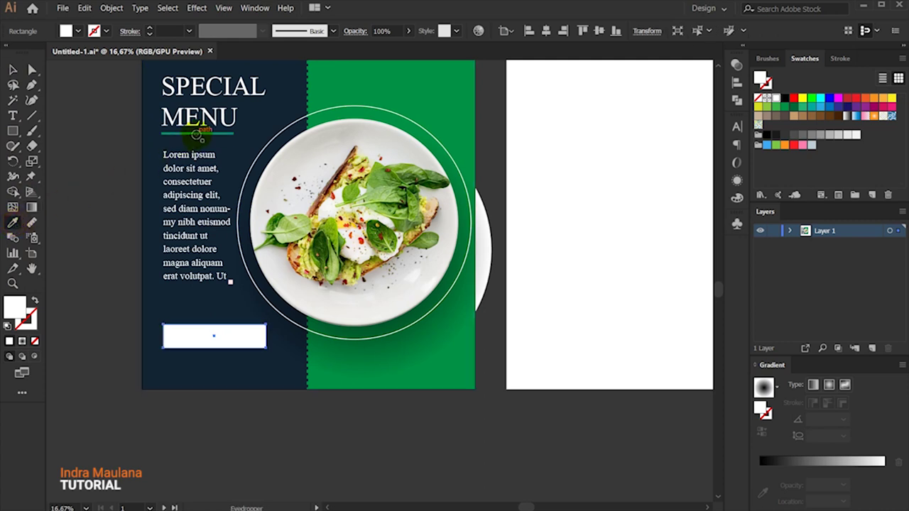
pyautogui.click(199, 133)
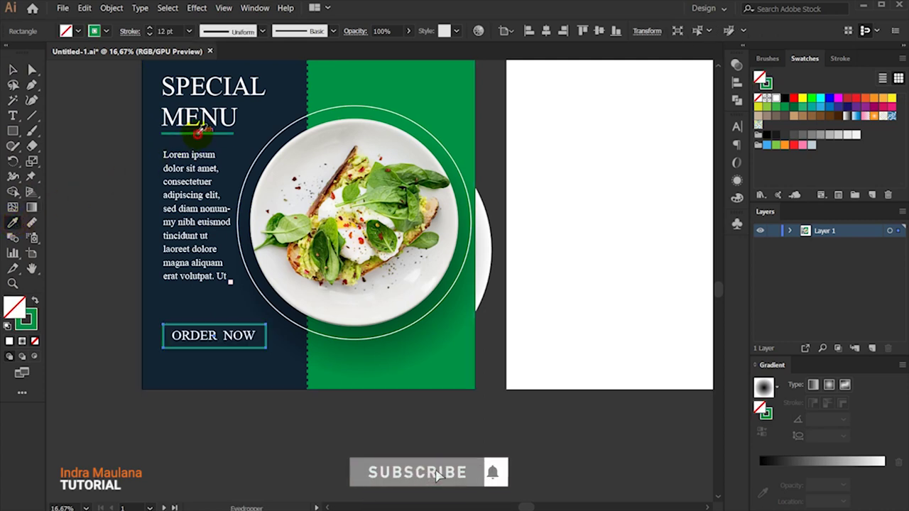
pyautogui.click(13, 71)
pyautogui.click(69, 164)
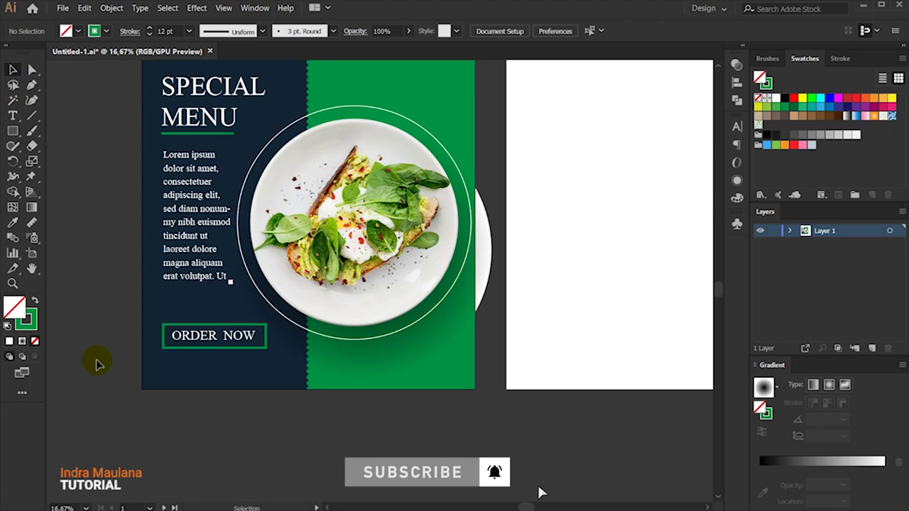
pyautogui.click(204, 342)
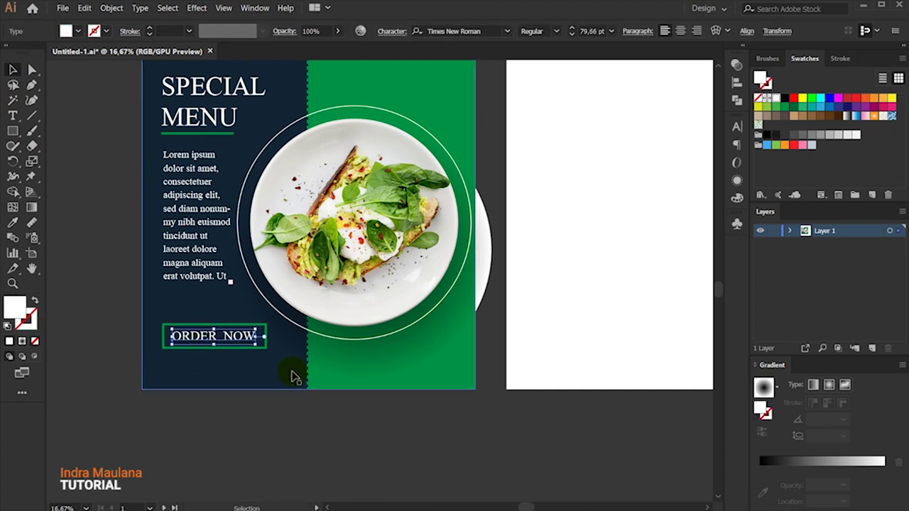
pyautogui.press('Up')
pyautogui.click(95, 244)
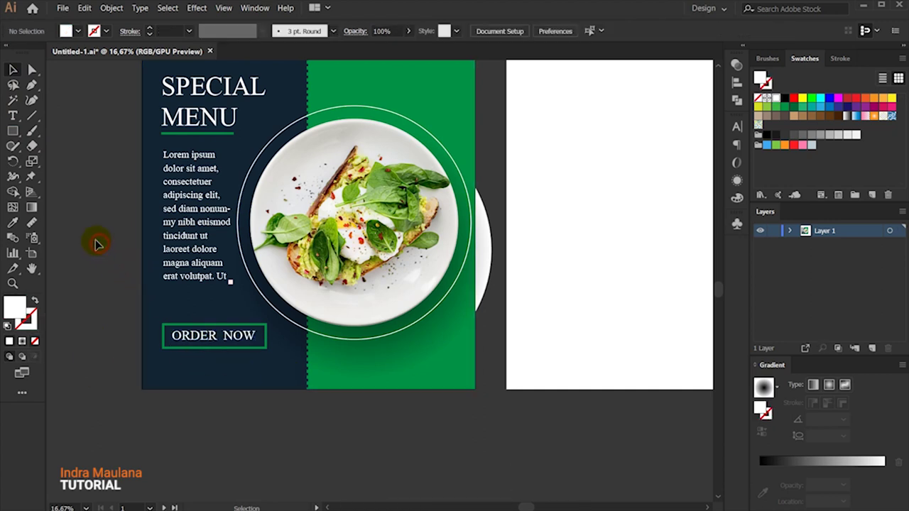
# - Thin the ORDER NOW box outline to 8 pt
pyautogui.scroll(1, 97, 244)
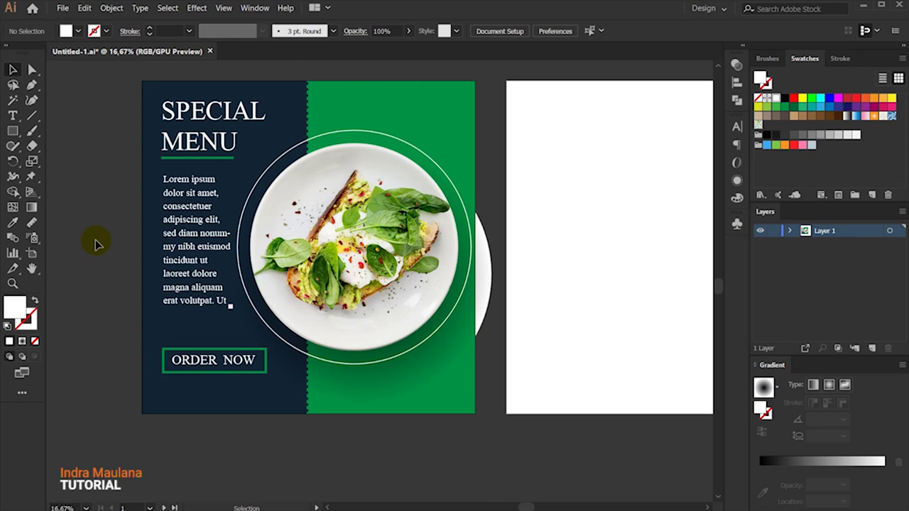
pyautogui.scroll(1, 98, 245)
pyautogui.scroll(-1, 98, 244)
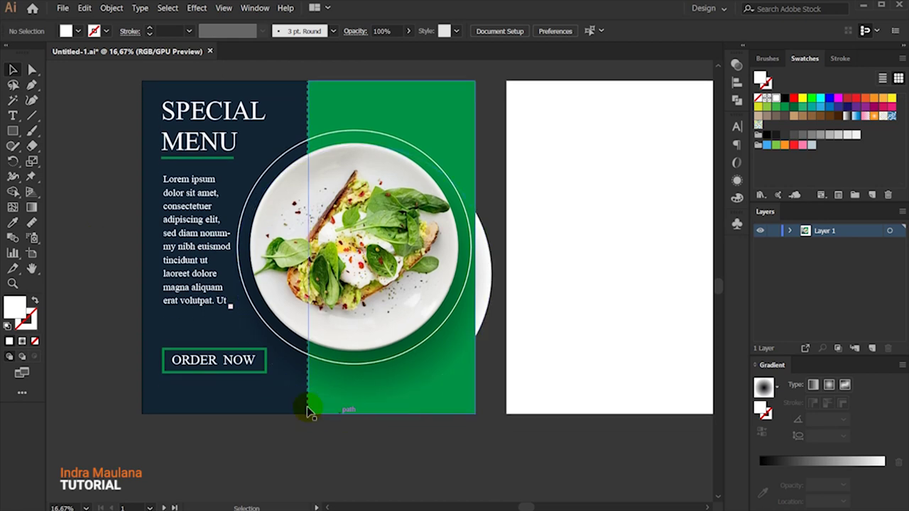
pyautogui.click(267, 372)
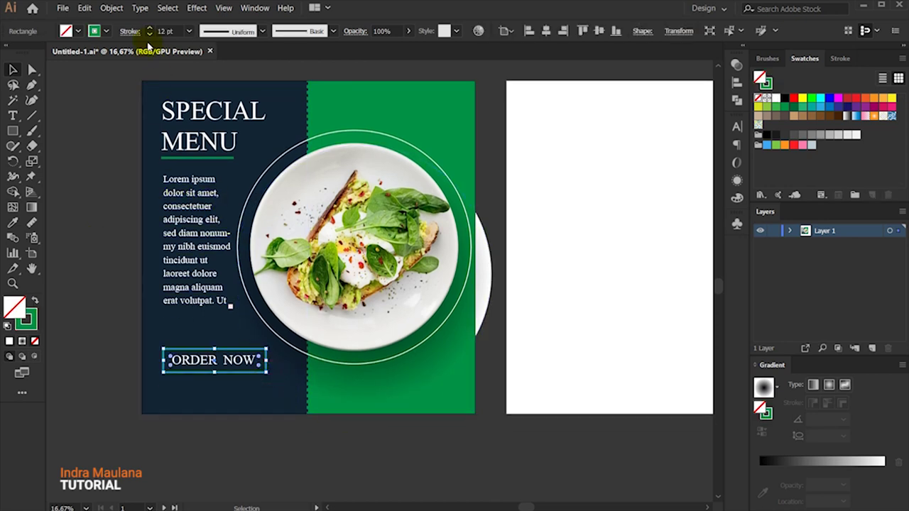
pyautogui.click(149, 33)
pyautogui.click(149, 33)
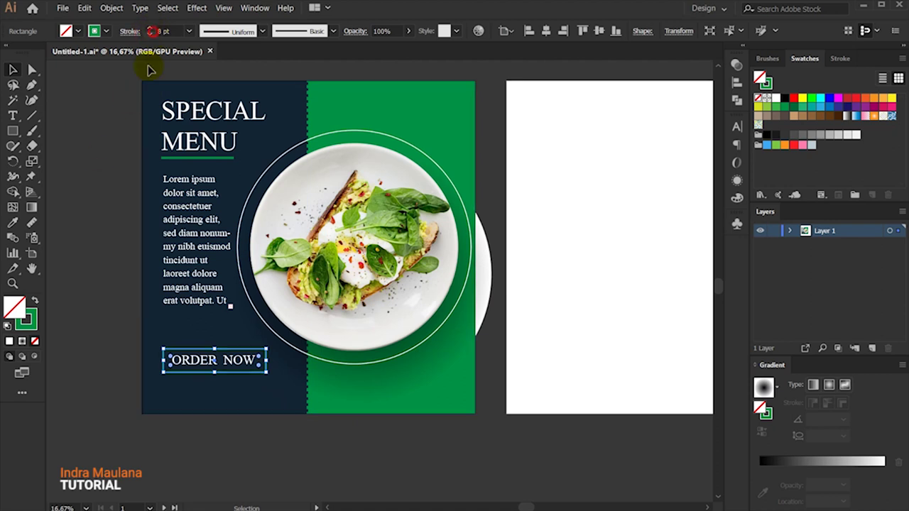
pyautogui.click(105, 183)
# - Move the Lorem ipsum body text down slightly
pyautogui.scroll(1, 104, 183)
pyautogui.click(171, 233)
pyautogui.moveTo(172, 234); pyautogui.dragTo(181, 242)
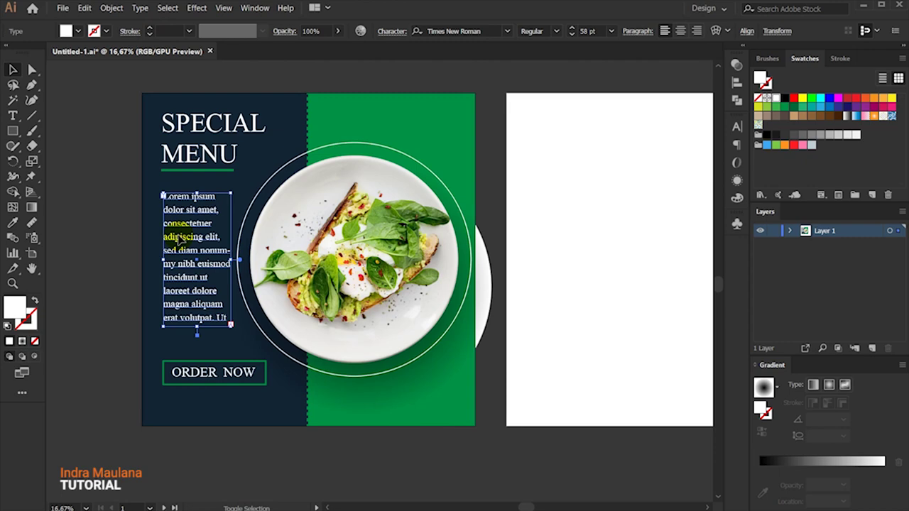
pyautogui.click(104, 183)
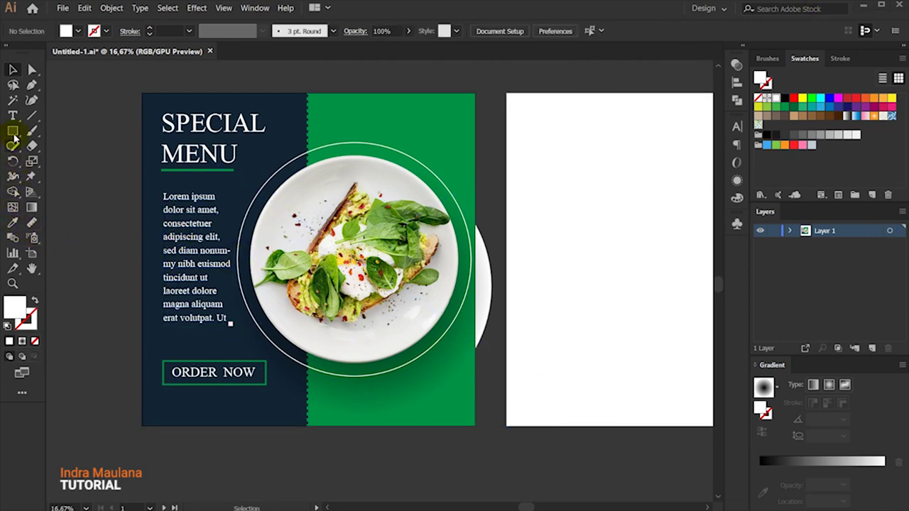
pyautogui.scroll(1, 169, 427)
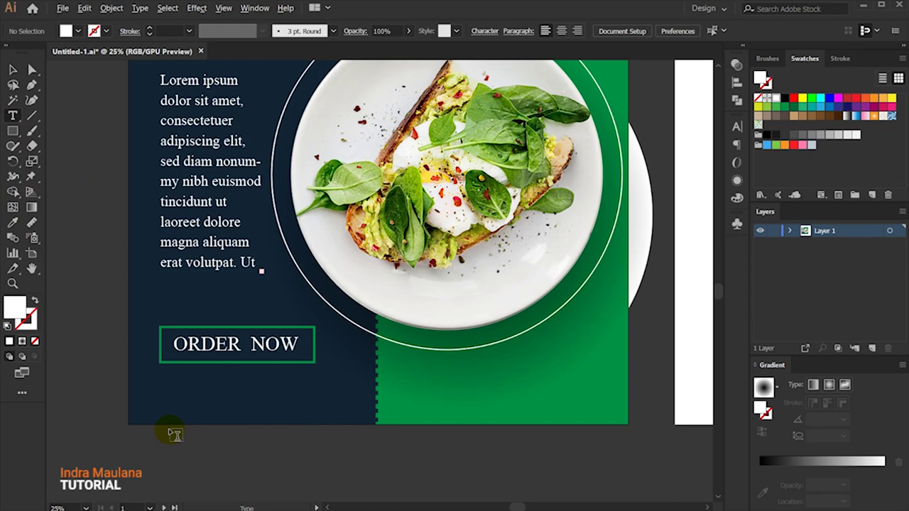
pyautogui.click(169, 382)
pyautogui.write('www')
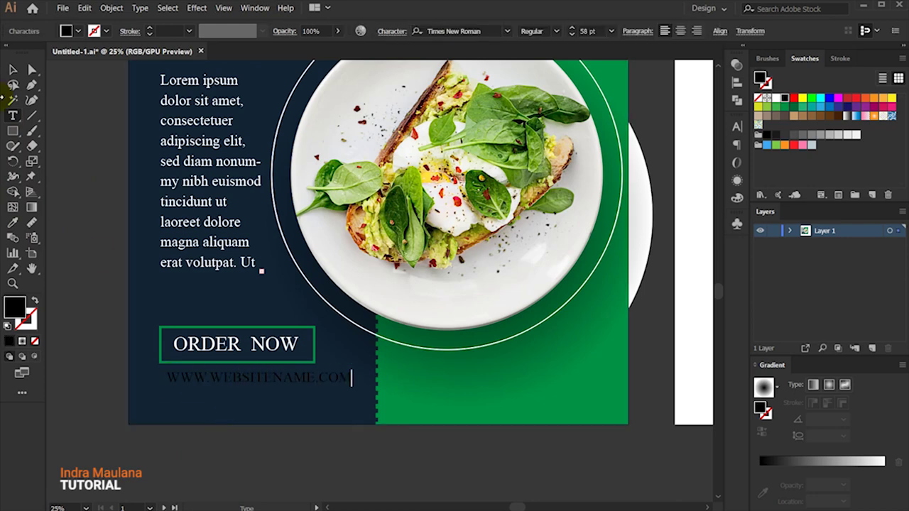
pyautogui.click(12, 71)
pyautogui.click(776, 98)
# - Position the URL under the button and scale it to the button's width
pyautogui.moveTo(183, 380); pyautogui.dragTo(179, 386)
pyautogui.moveTo(350, 395); pyautogui.dragTo(299, 396)
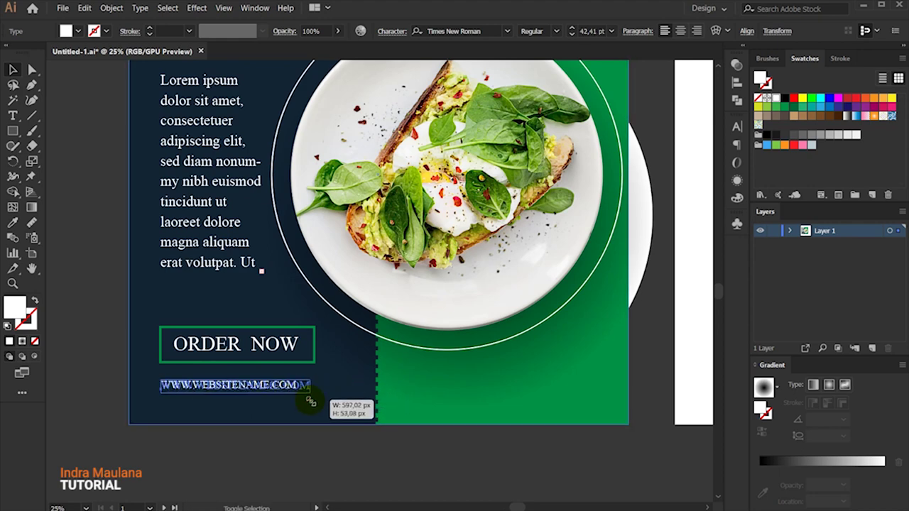
pyautogui.click(301, 460)
pyautogui.moveTo(299, 396)
pyautogui.mouseDown()
pyautogui.moveTo(311, 396)
pyautogui.moveTo(304, 419)
pyautogui.mouseUp()
pyautogui.scroll(1, 291, 447)
pyautogui.click(283, 413)
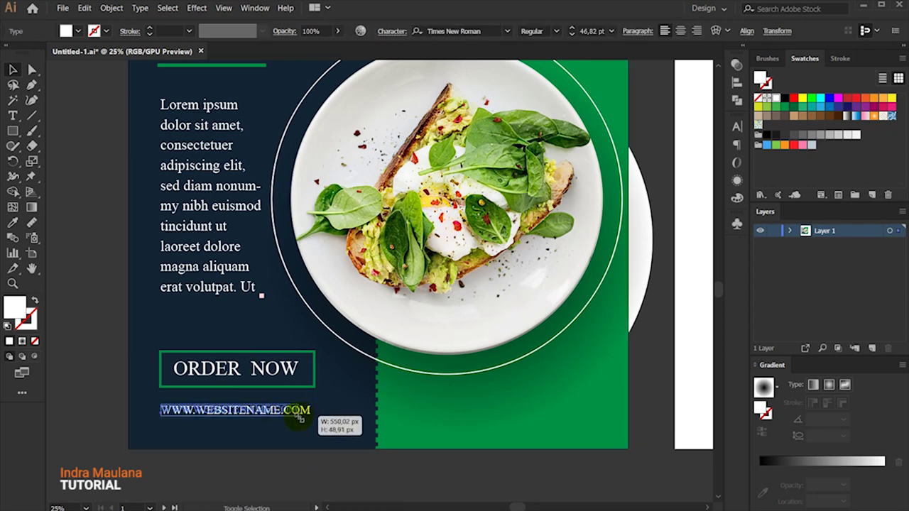
pyautogui.moveTo(304, 419); pyautogui.dragTo(299, 415)
# - Set the URL's letter tracking to 100
pyautogui.click(739, 133)
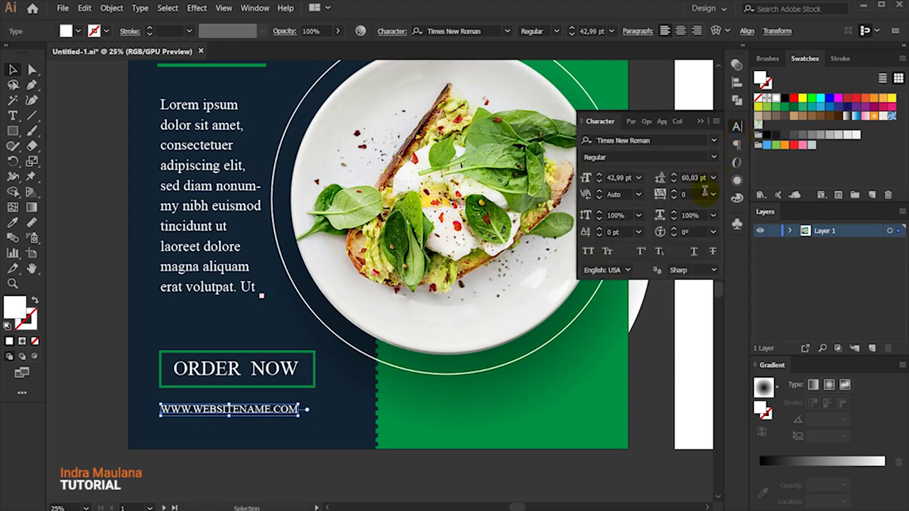
pyautogui.click(690, 193)
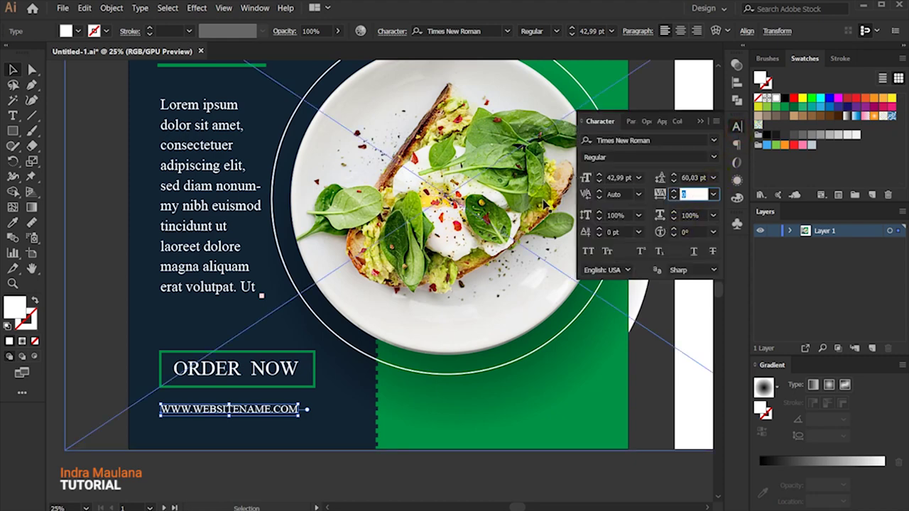
pyautogui.write('50')
pyautogui.press('Return')
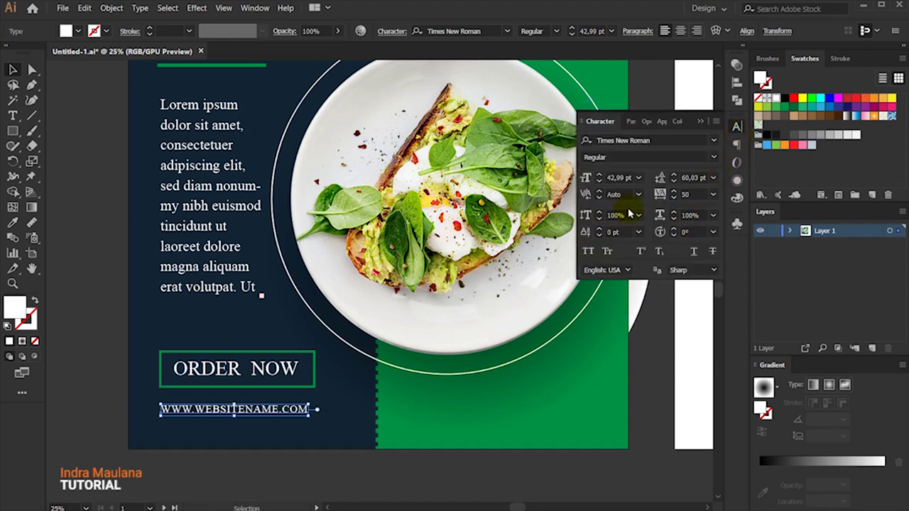
pyautogui.click(701, 191)
pyautogui.write('100')
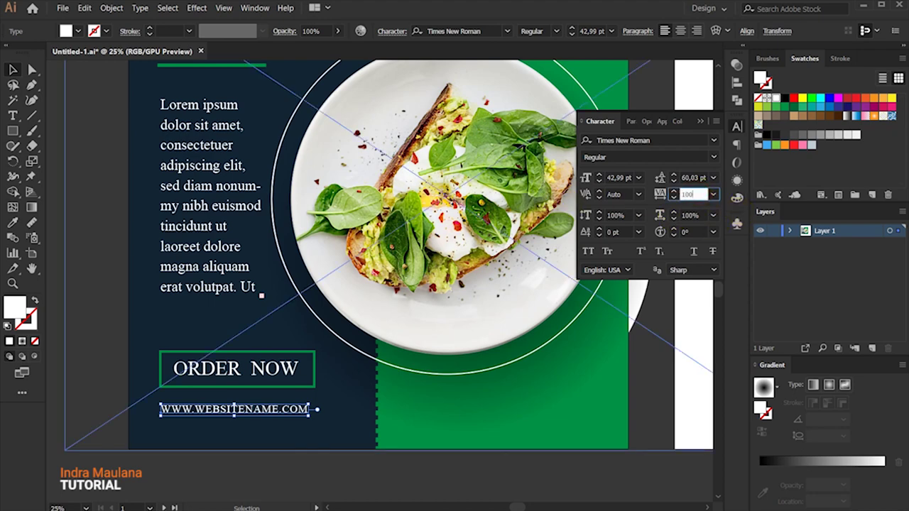
pyautogui.press('Return')
pyautogui.click(95, 186)
pyautogui.click(258, 410)
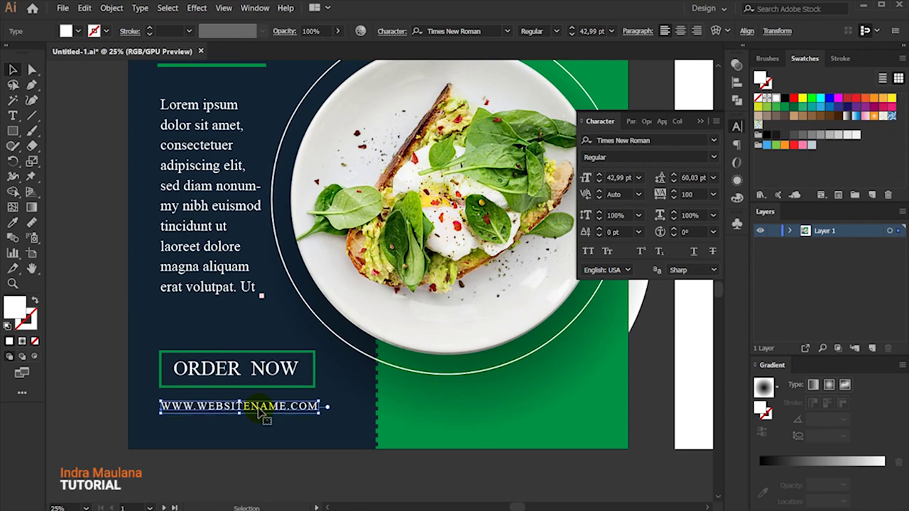
pyautogui.click(95, 233)
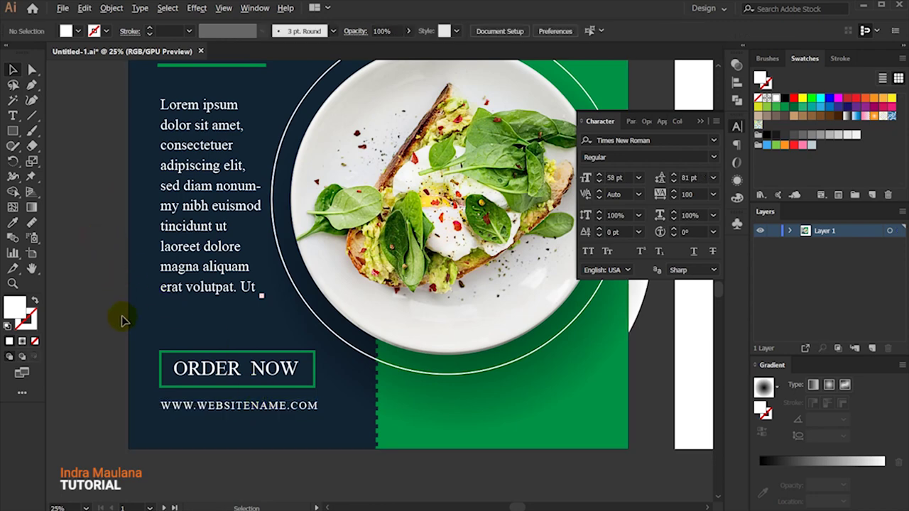
pyautogui.scroll(-1, 120, 318)
pyautogui.click(701, 123)
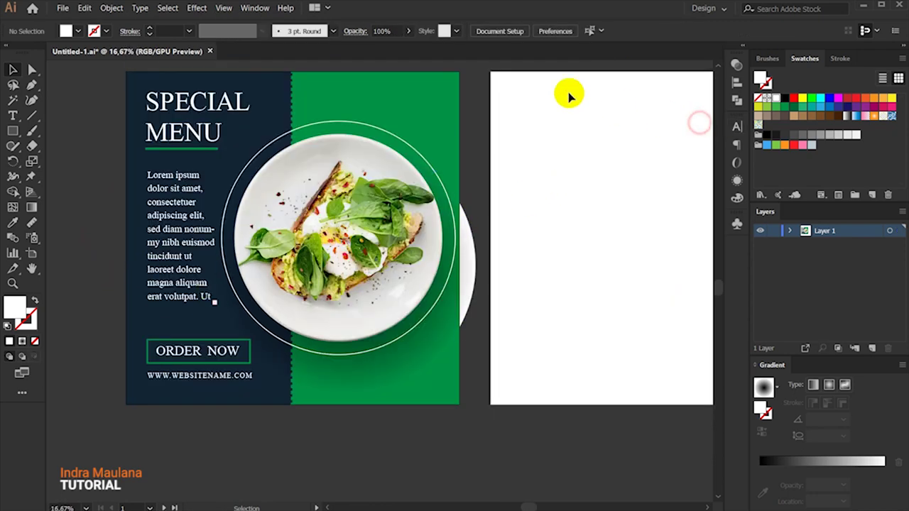
pyautogui.scroll(1, 462, 66)
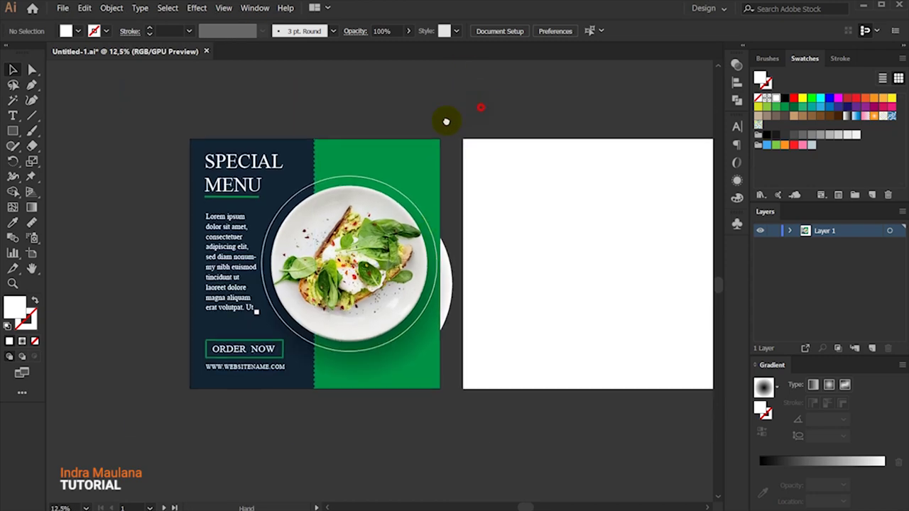
pyautogui.click(501, 86)
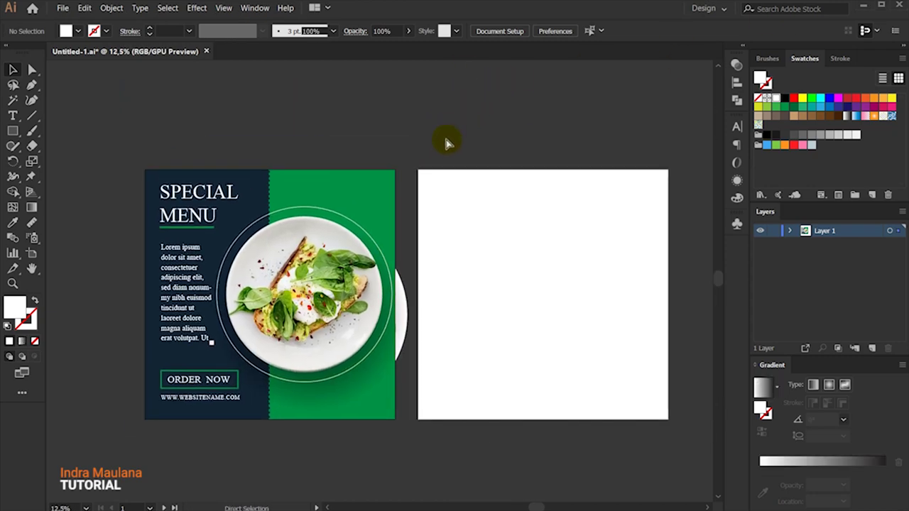
pyautogui.click(384, 279)
pyautogui.moveTo(388, 283)
pyautogui.mouseDown()
pyautogui.moveTo(403, 252)
pyautogui.moveTo(372, 186)
pyautogui.moveTo(361, 211)
pyautogui.mouseUp()
pyautogui.click(371, 142)
pyautogui.click(355, 143)
pyautogui.click(376, 192)
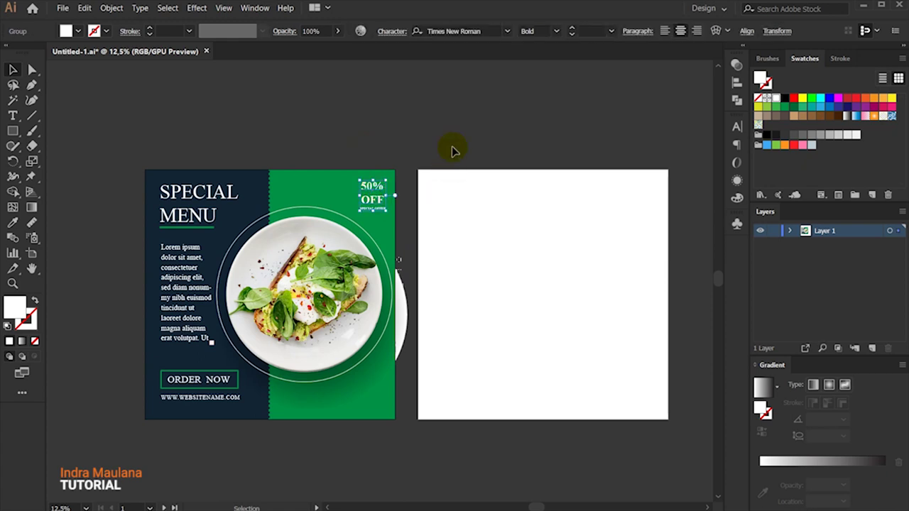
pyautogui.click(455, 112)
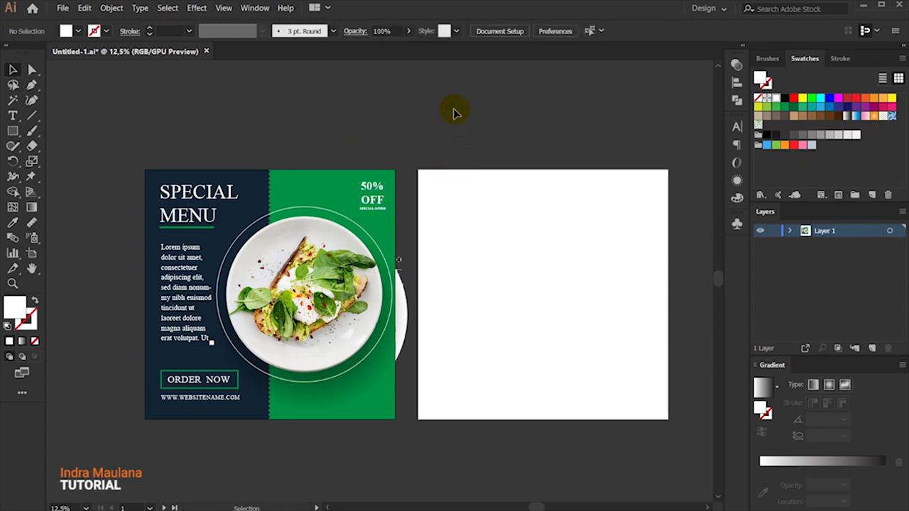
pyautogui.click(300, 186)
pyautogui.click(315, 122)
pyautogui.scroll(-1, 313, 114)
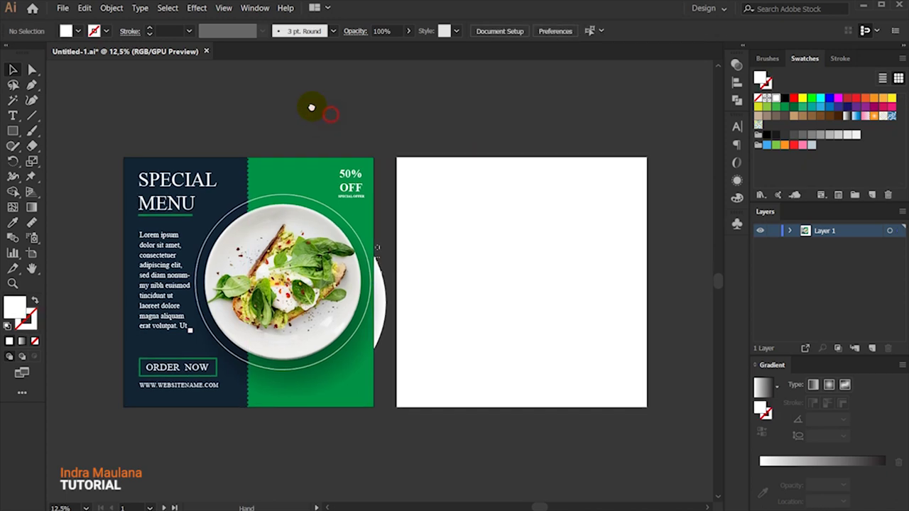
pyautogui.click(288, 163)
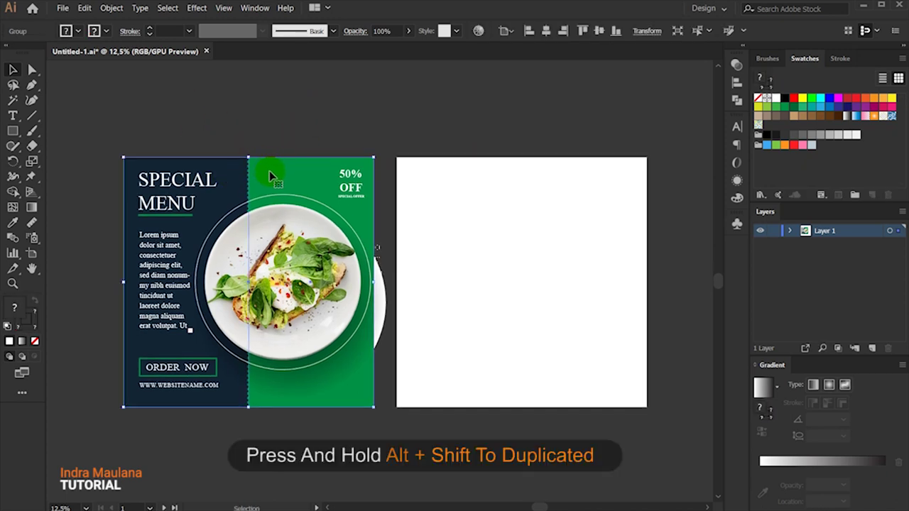
# - Copy the background onto the right artboard and rotate it 90° so navy is on top
pyautogui.moveTo(266, 169); pyautogui.dragTo(538, 189)
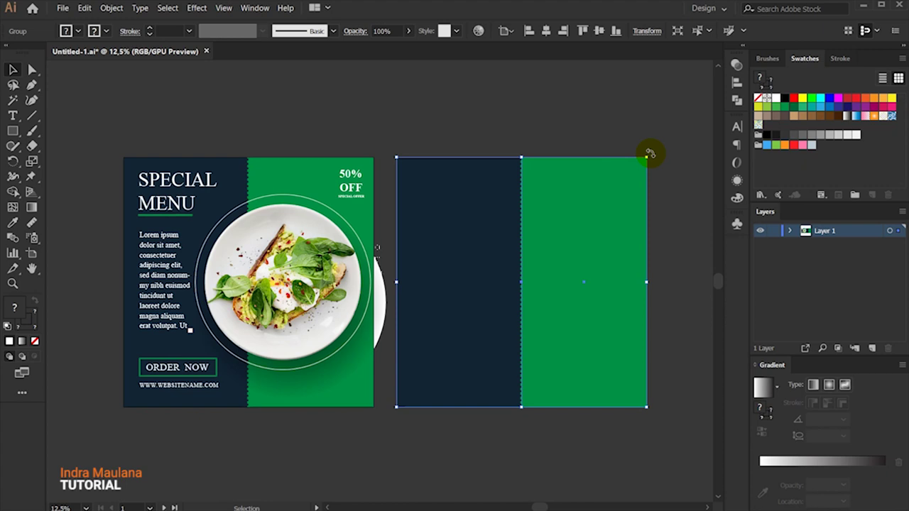
pyautogui.moveTo(674, 202); pyautogui.dragTo(653, 371)
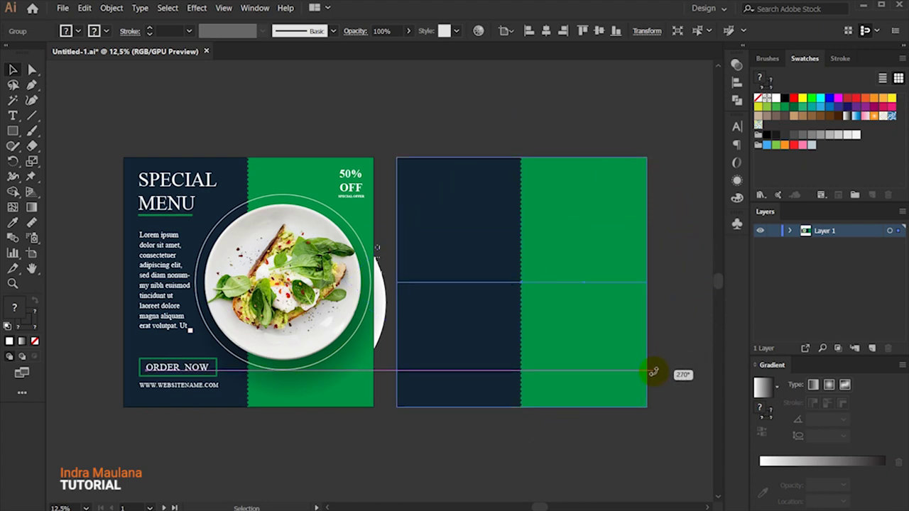
pyautogui.click(626, 108)
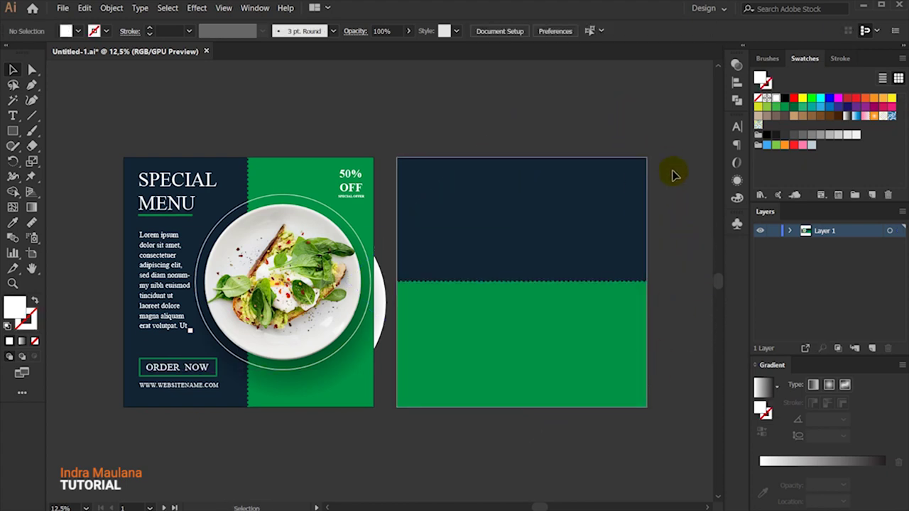
pyautogui.moveTo(674, 174); pyautogui.dragTo(645, 163)
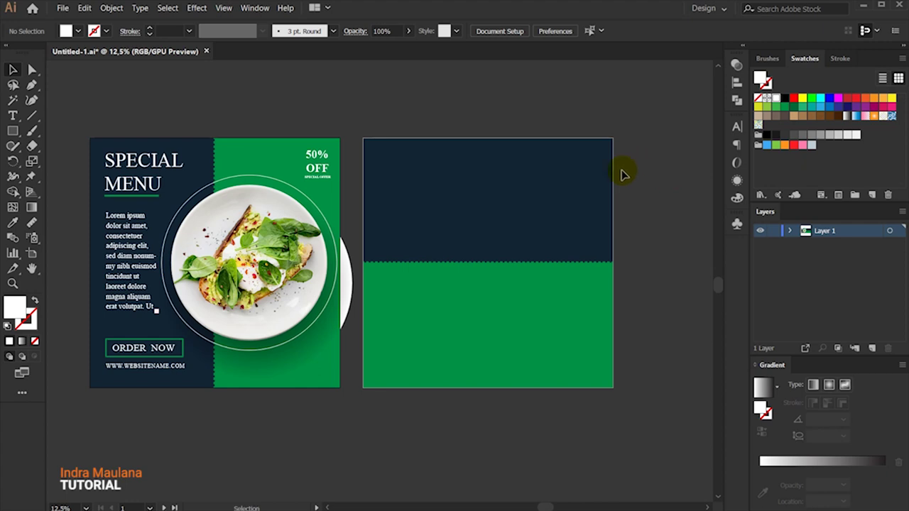
# - Group the plate photo with its thin ring
pyautogui.click(302, 217)
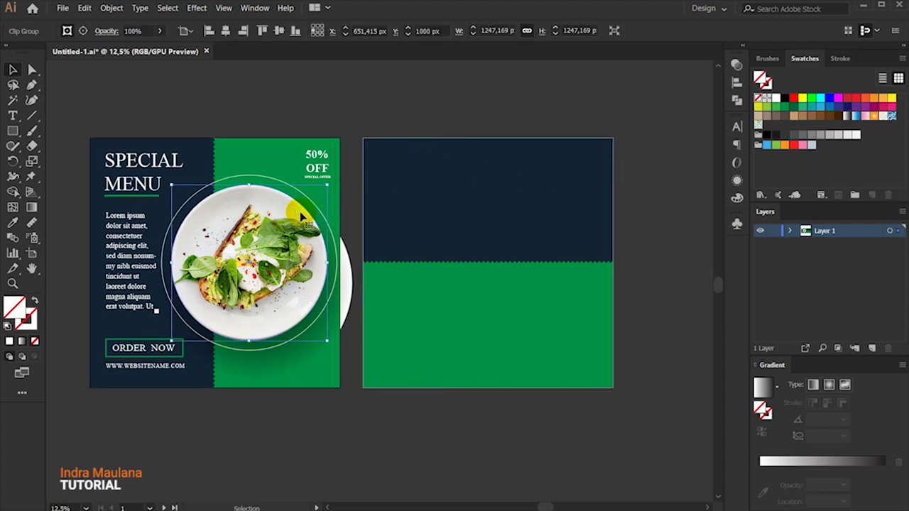
pyautogui.keyDown('shift'); pyautogui.click(317, 211); pyautogui.keyUp('shift')
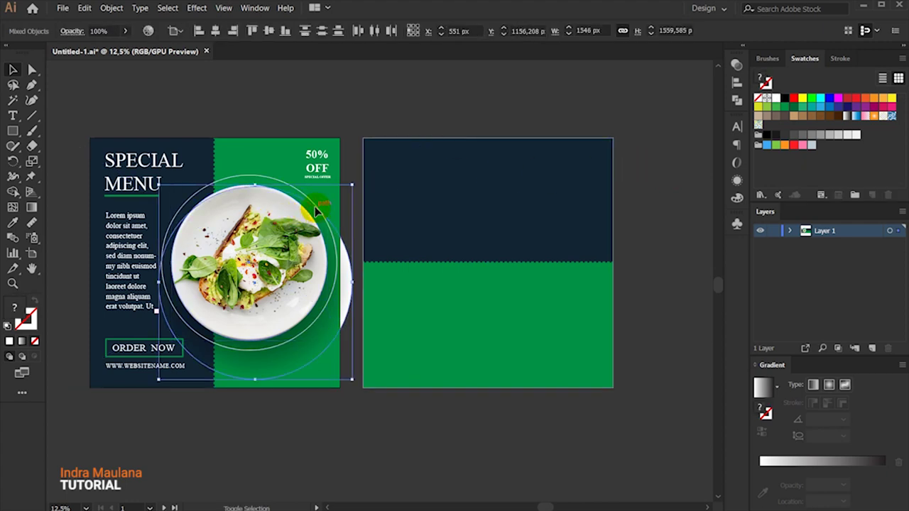
pyautogui.rightClick(293, 212)
pyautogui.click(310, 283)
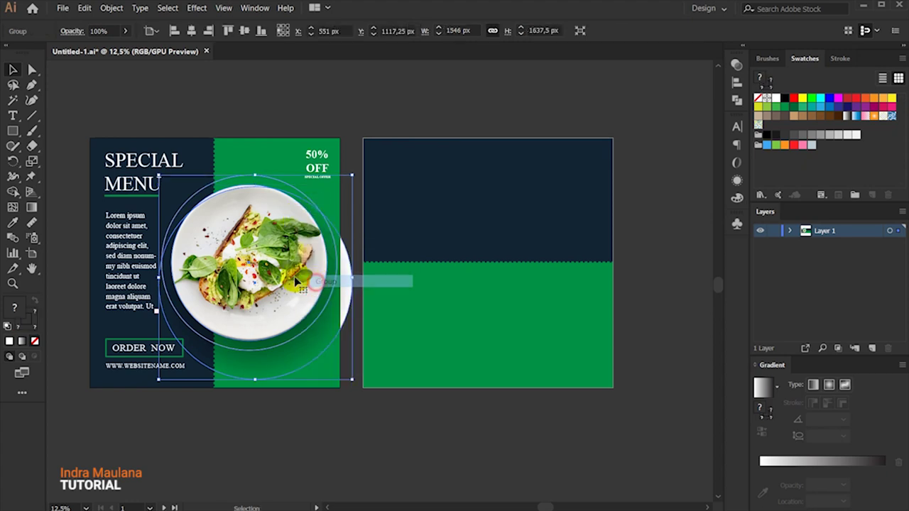
# - Copy the plate group onto the second artboard, centred on the navy-green boundary
pyautogui.moveTo(311, 283)
pyautogui.mouseDown()
pyautogui.moveTo(507, 277)
pyautogui.moveTo(524, 249)
pyautogui.mouseUp()
pyautogui.click(636, 138)
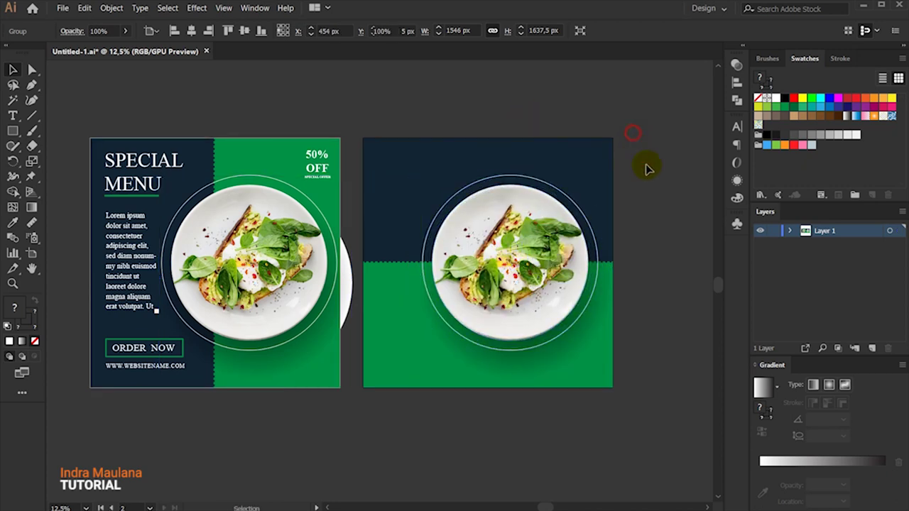
pyautogui.moveTo(653, 196); pyautogui.dragTo(625, 196)
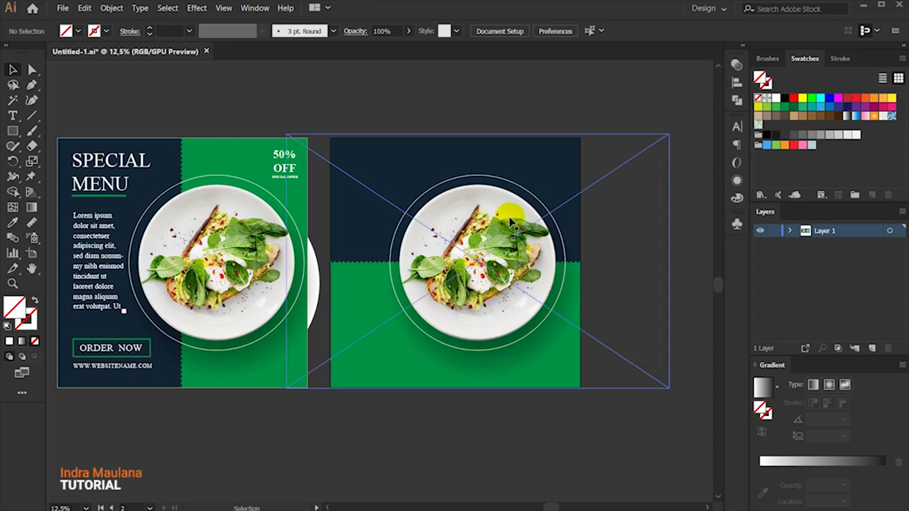
pyautogui.click(498, 257)
pyautogui.moveTo(495, 259); pyautogui.dragTo(508, 263)
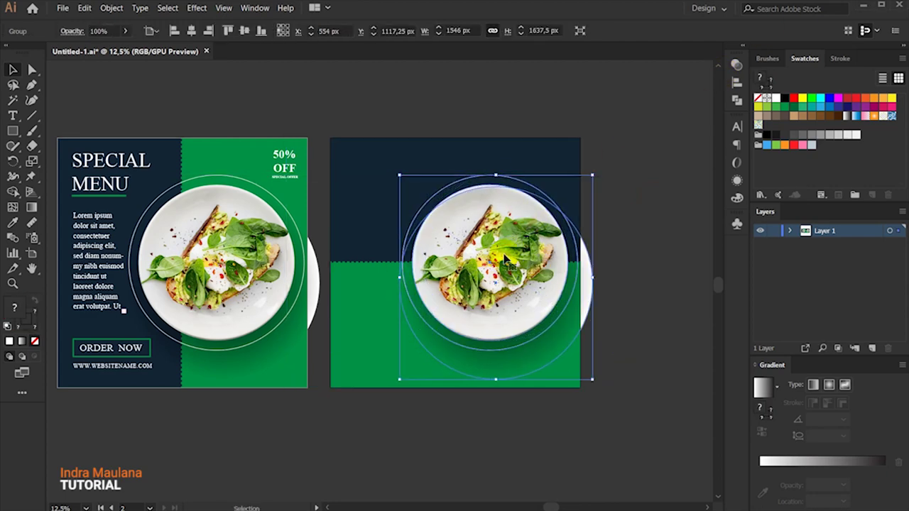
pyautogui.hotkey('shift', 'Left')
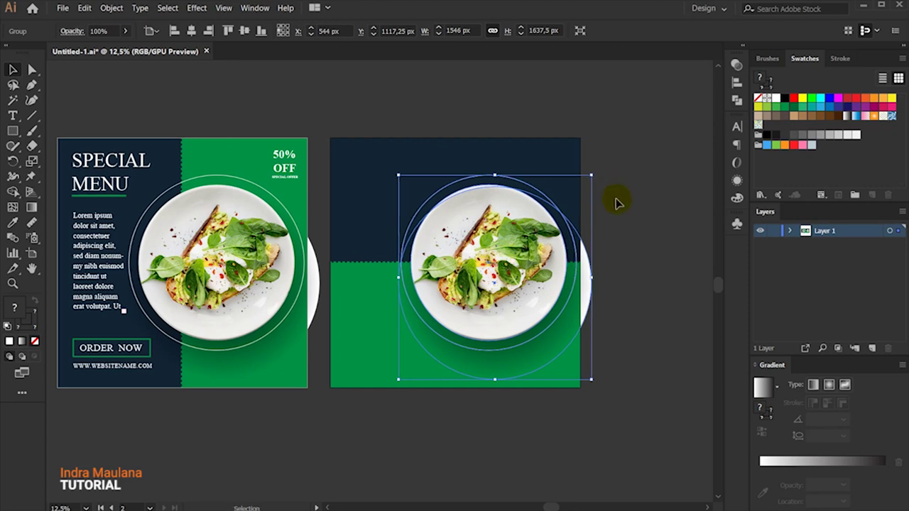
pyautogui.click(609, 135)
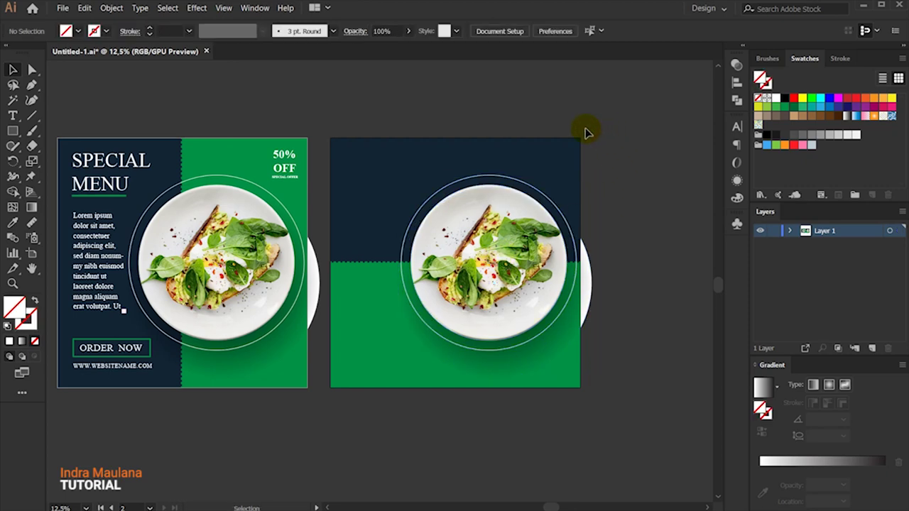
pyautogui.click(114, 162)
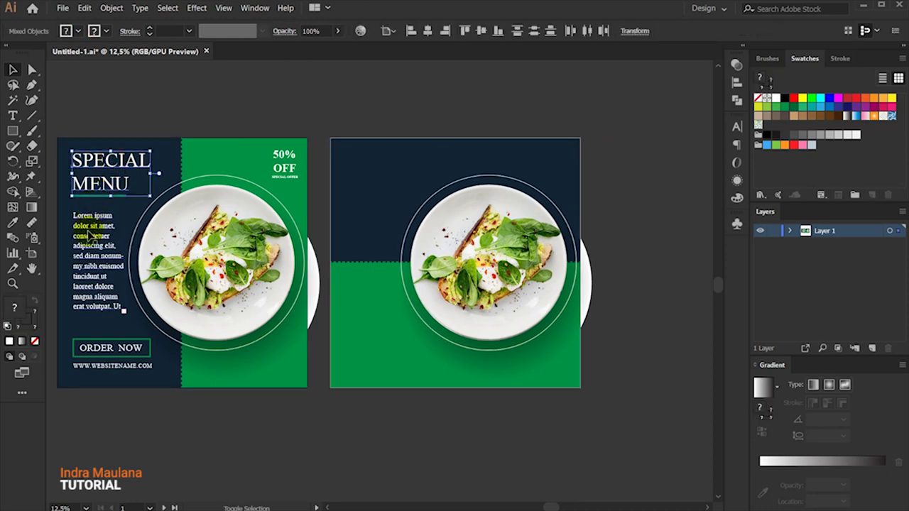
pyautogui.keyDown('shift'); pyautogui.click(96, 242); pyautogui.keyUp('shift')
# - Group the heading, paragraph, ORDER NOW button and URL, copy them to the right flyer, and ungroup
pyautogui.keyDown('shift'); pyautogui.click(113, 366); pyautogui.keyUp('shift')
pyautogui.rightClick(121, 189)
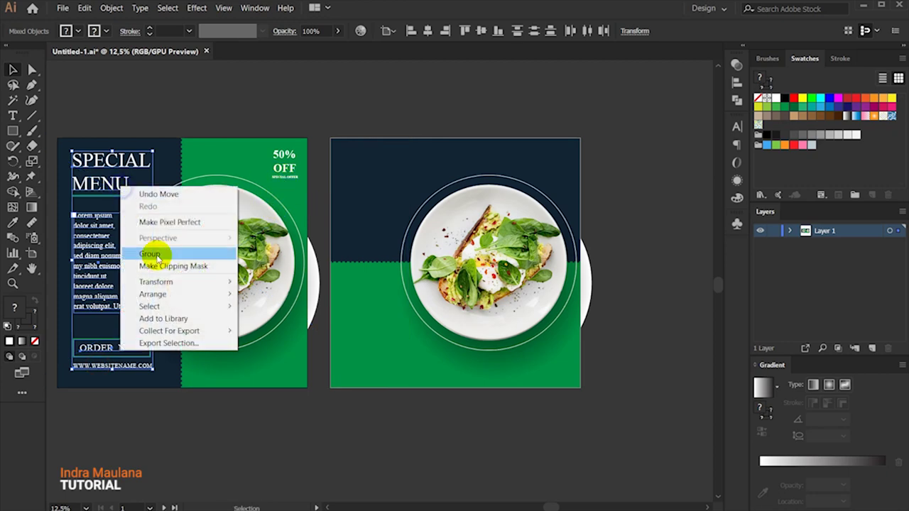
pyautogui.click(158, 254)
pyautogui.moveTo(101, 161); pyautogui.dragTo(369, 161)
pyautogui.click(396, 93)
pyautogui.click(364, 234)
pyautogui.rightClick(362, 235)
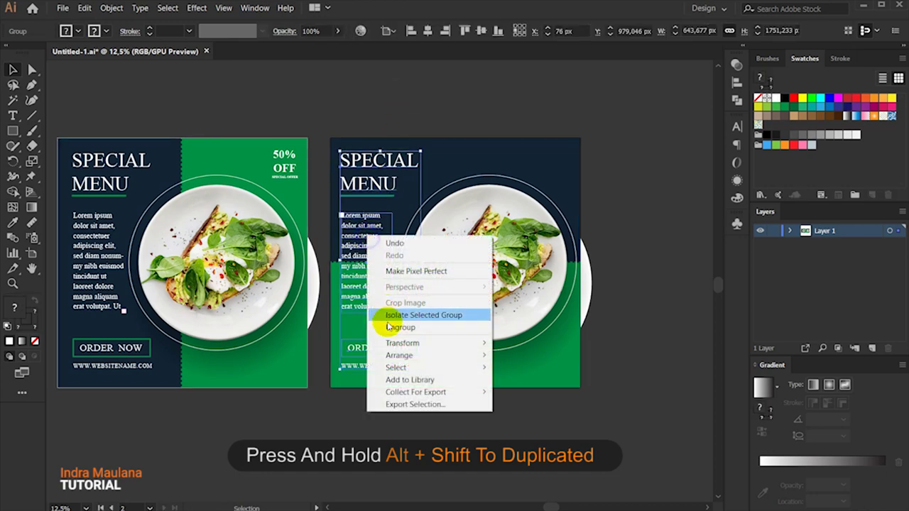
pyautogui.click(400, 328)
# - Make the copied ORDER NOW button outline white, then select the button with its URL
pyautogui.click(368, 420)
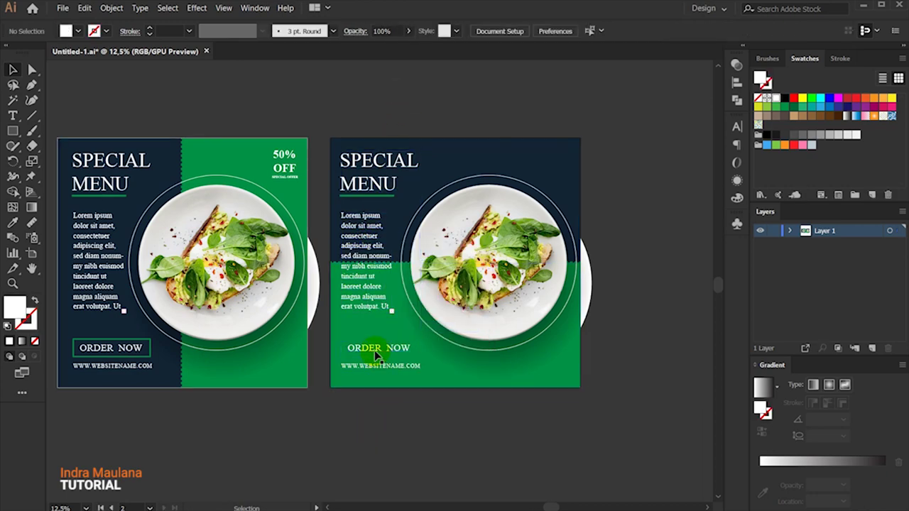
pyautogui.click(375, 357)
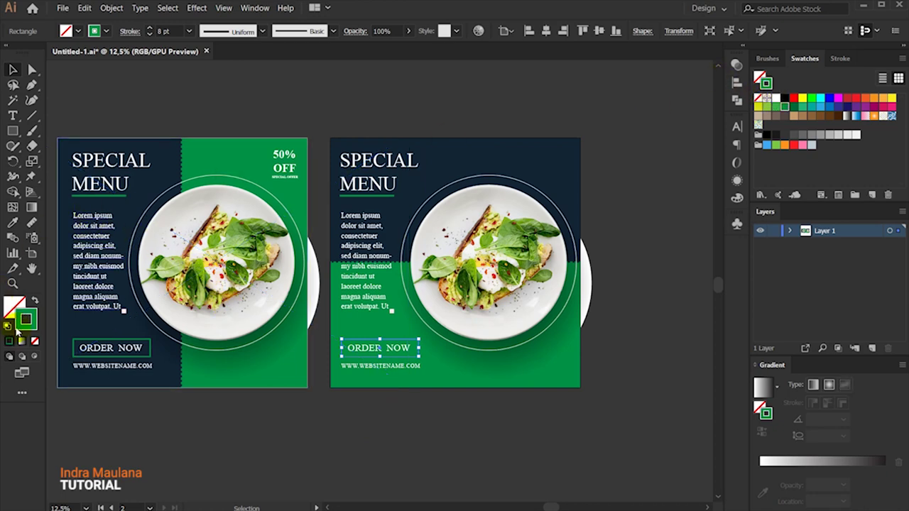
pyautogui.click(112, 32)
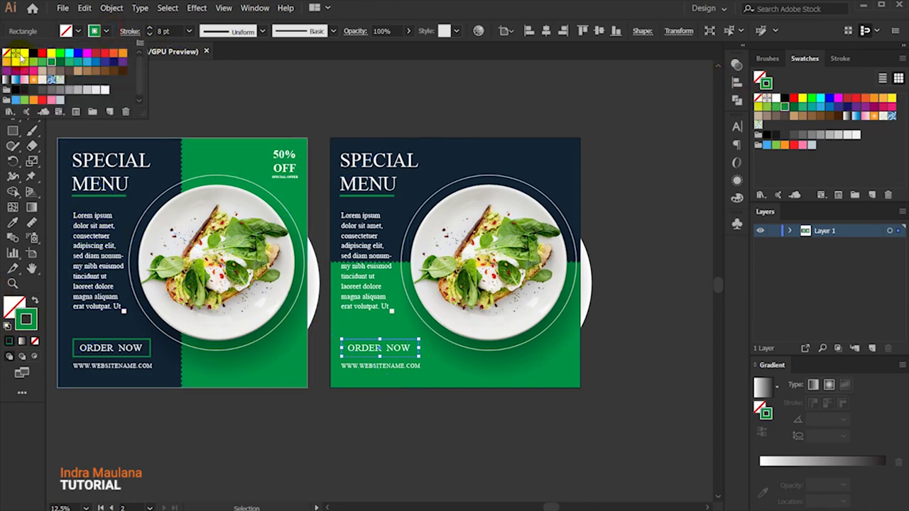
pyautogui.click(24, 57)
pyautogui.click(286, 87)
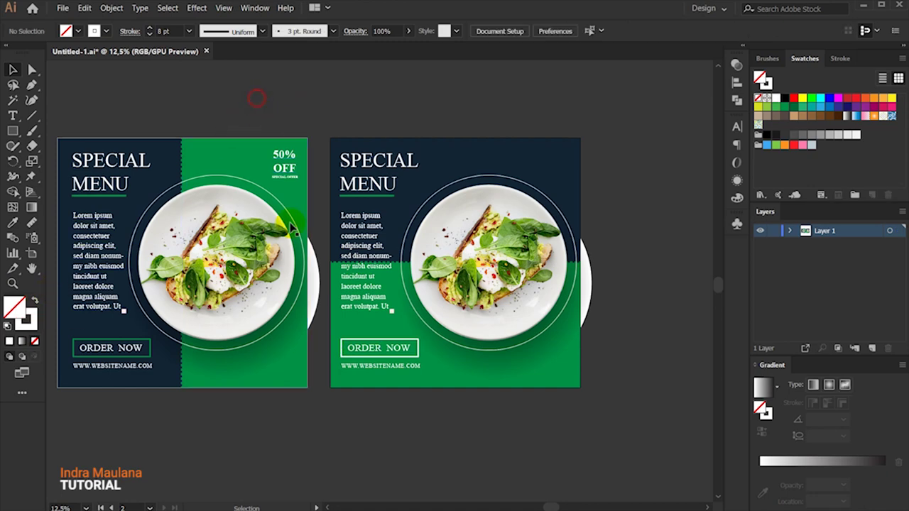
pyautogui.click(384, 355)
pyautogui.keyDown('shift'); pyautogui.click(390, 368); pyautogui.keyUp('shift')
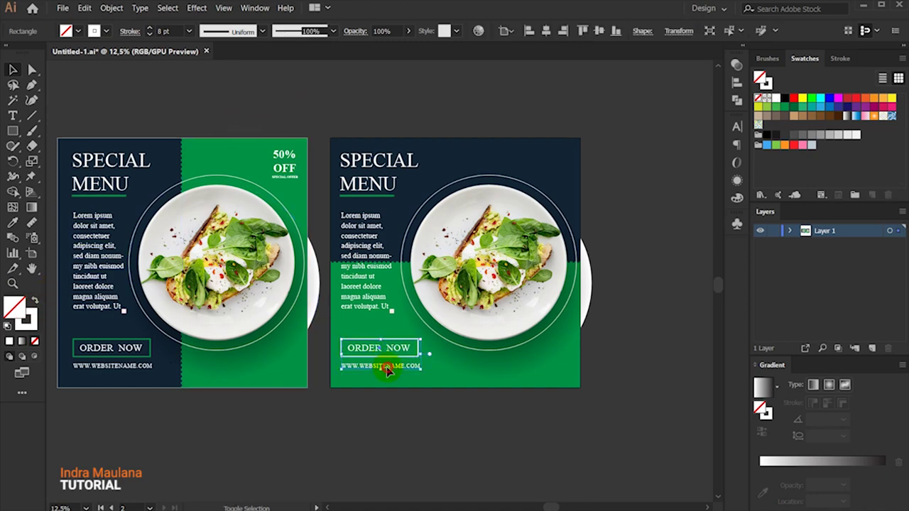
pyautogui.scroll(1, 388, 370)
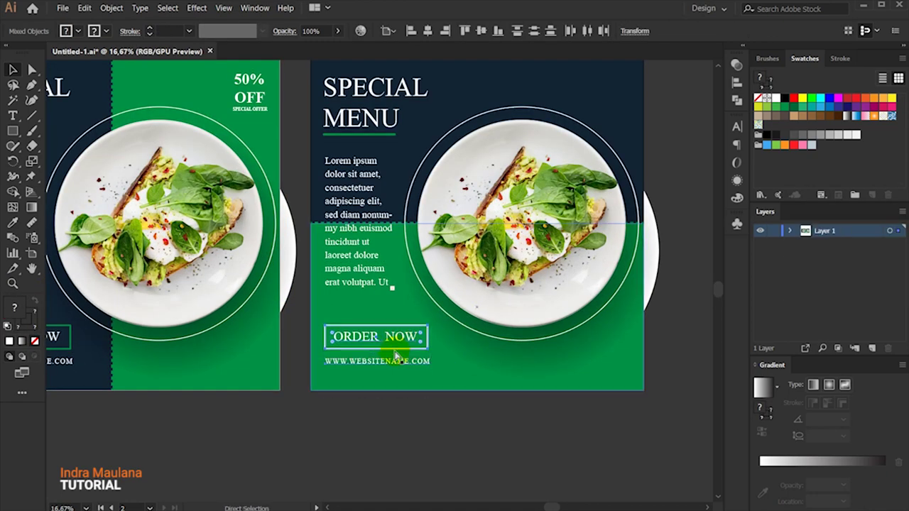
# - Group the ORDER NOW button with the URL and shift the paragraph and button group lower
pyautogui.rightClick(388, 334)
pyautogui.click(398, 396)
pyautogui.moveTo(398, 339); pyautogui.dragTo(397, 355)
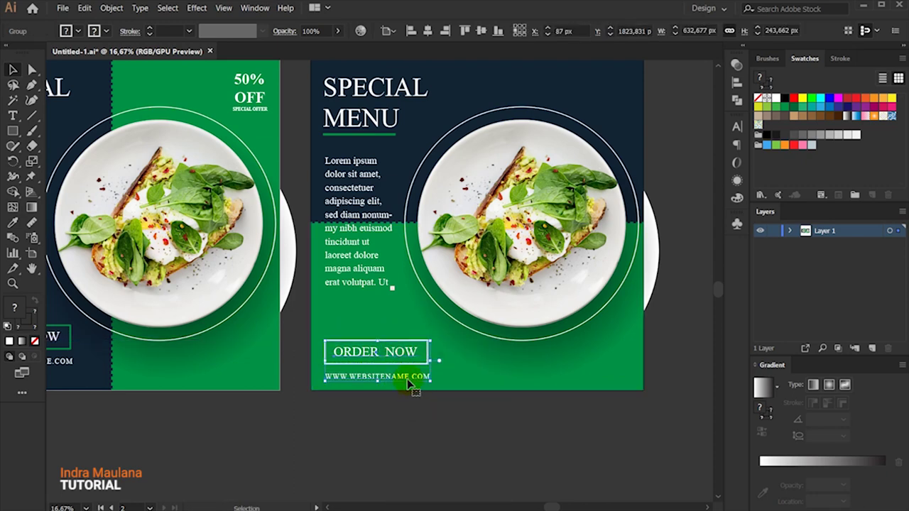
pyautogui.hotkey('ctrl', 'z')
pyautogui.click(371, 263)
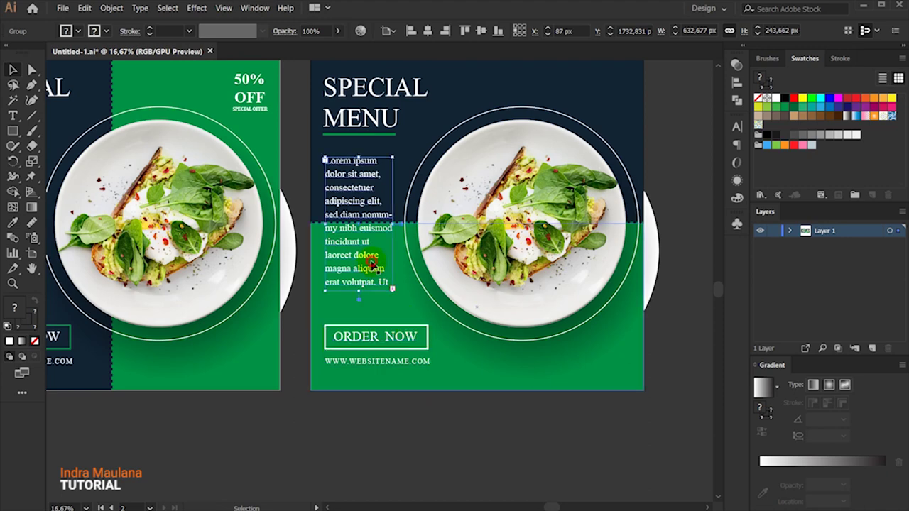
pyautogui.scroll(2, 371, 264)
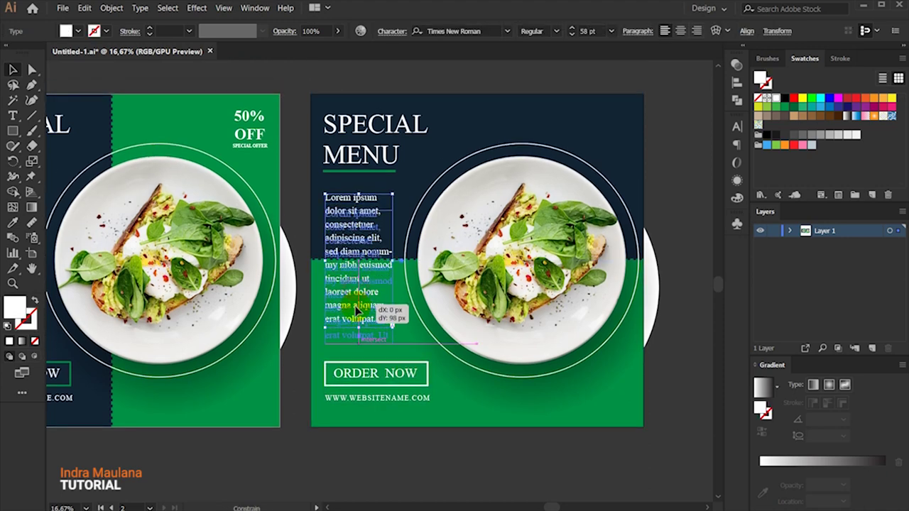
pyautogui.moveTo(361, 258); pyautogui.dragTo(363, 282)
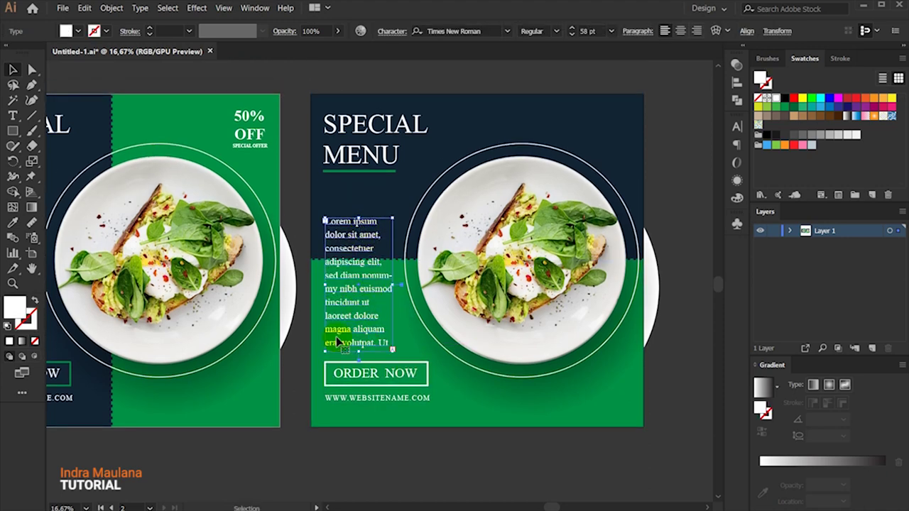
pyautogui.click(315, 401)
pyautogui.click(379, 374)
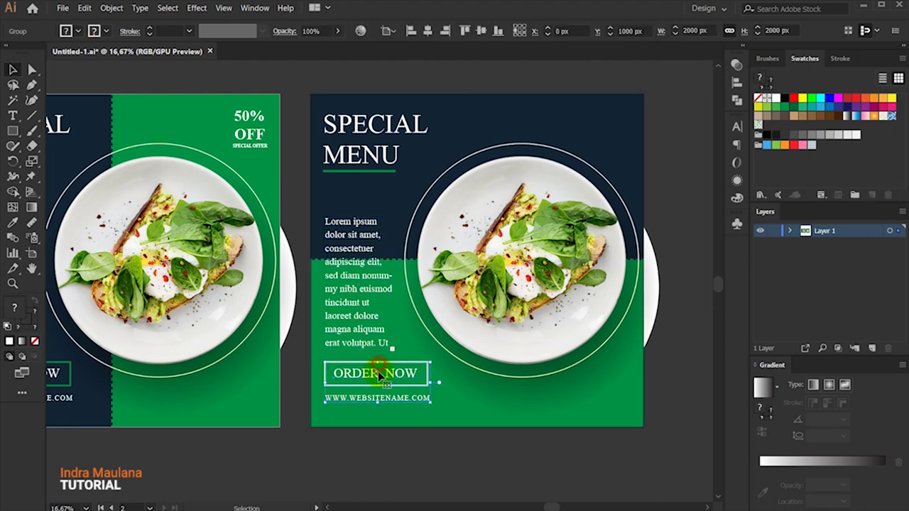
pyautogui.moveTo(384, 380); pyautogui.dragTo(386, 393)
pyautogui.click(345, 434)
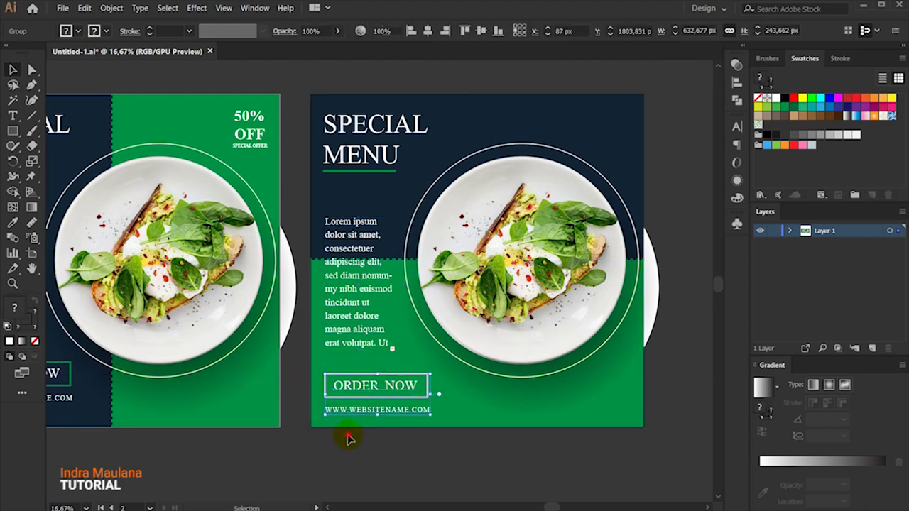
# - Lower the Lorem ipsum paragraph and resize its frame into a narrow hyphenated column, then zoom out
pyautogui.click(355, 280)
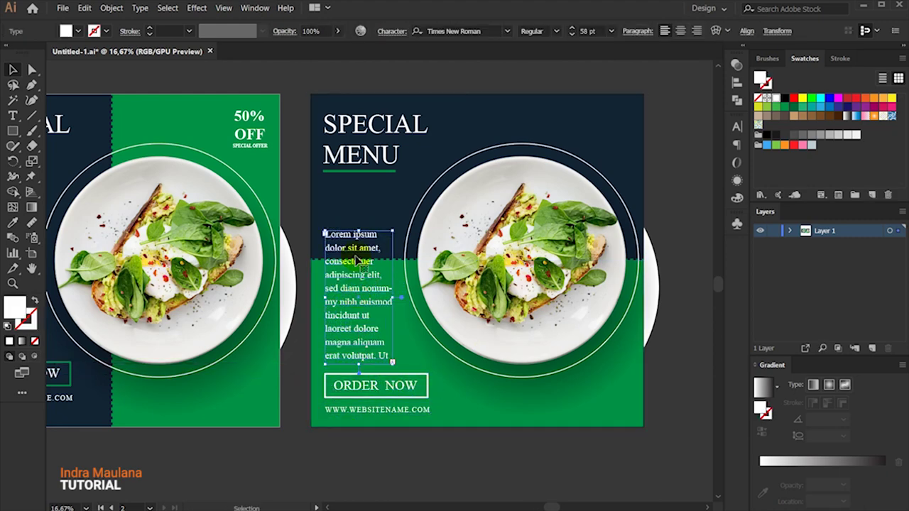
pyautogui.moveTo(357, 226); pyautogui.dragTo(357, 263)
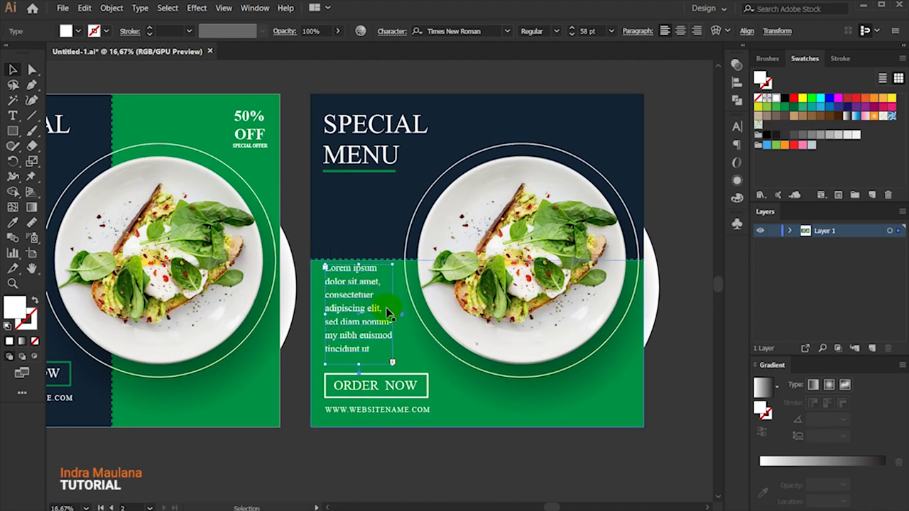
pyautogui.moveTo(391, 313); pyautogui.dragTo(400, 316)
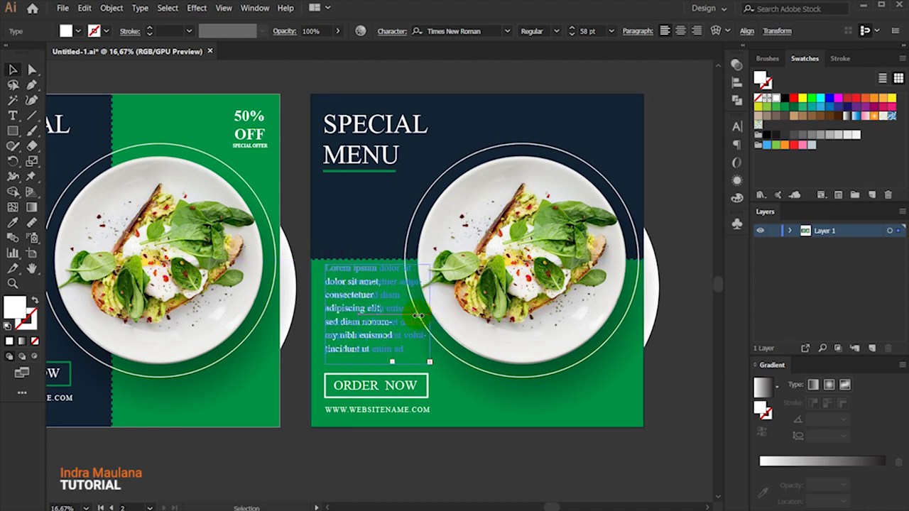
pyautogui.moveTo(400, 315); pyautogui.dragTo(402, 315)
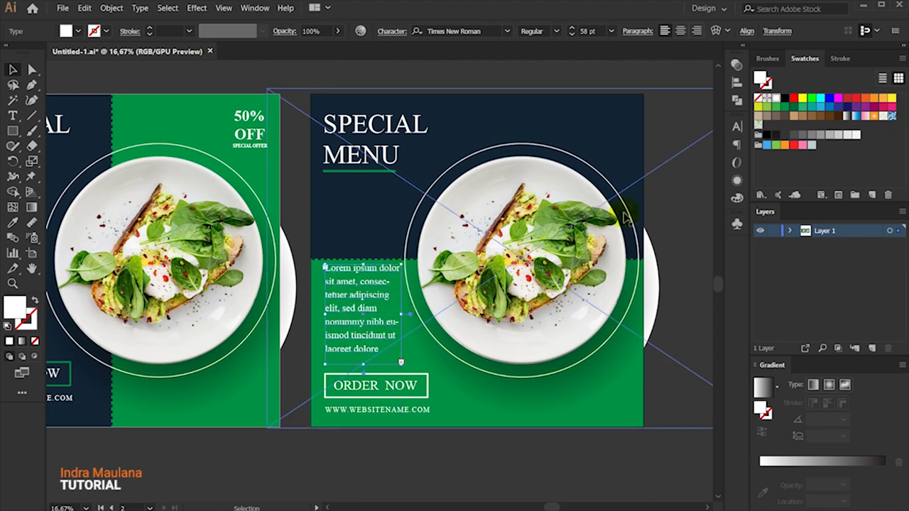
pyautogui.click(673, 175)
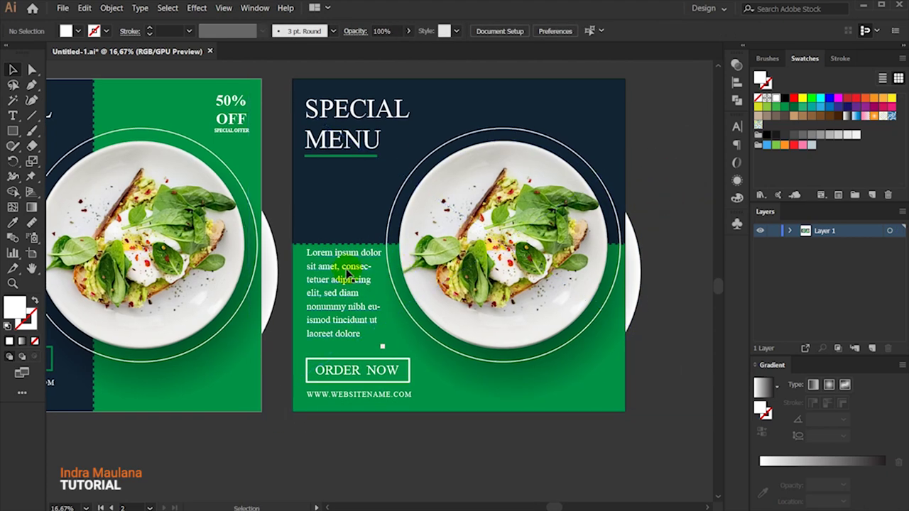
pyautogui.click(403, 240)
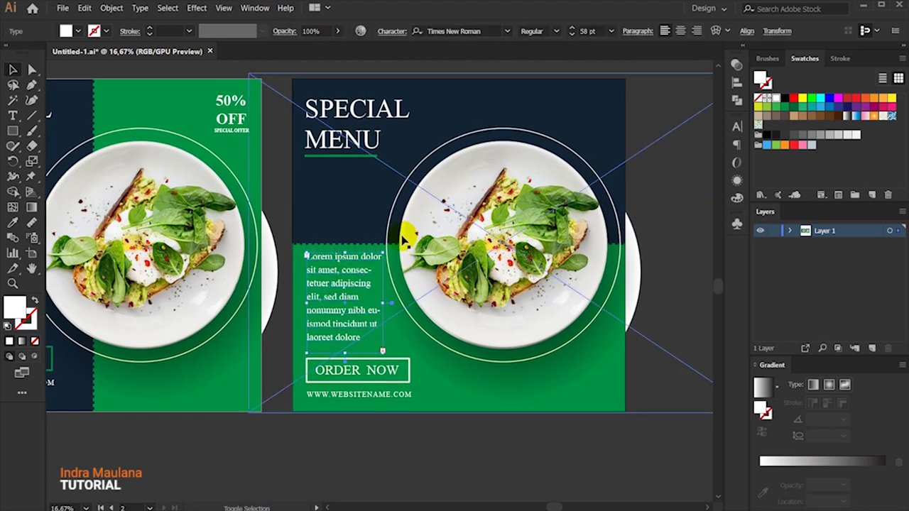
pyautogui.click(373, 438)
pyautogui.hscroll(1, 397, 426)
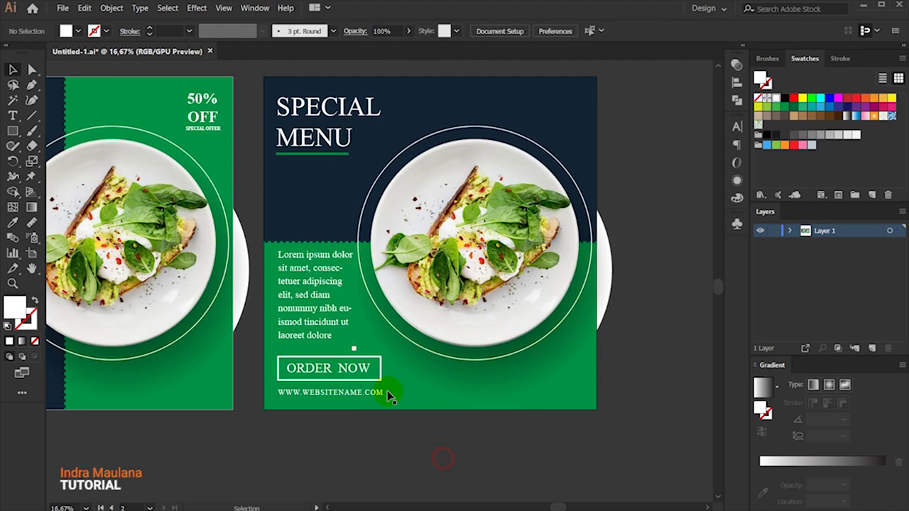
pyautogui.hotkey('ctrl', '-')
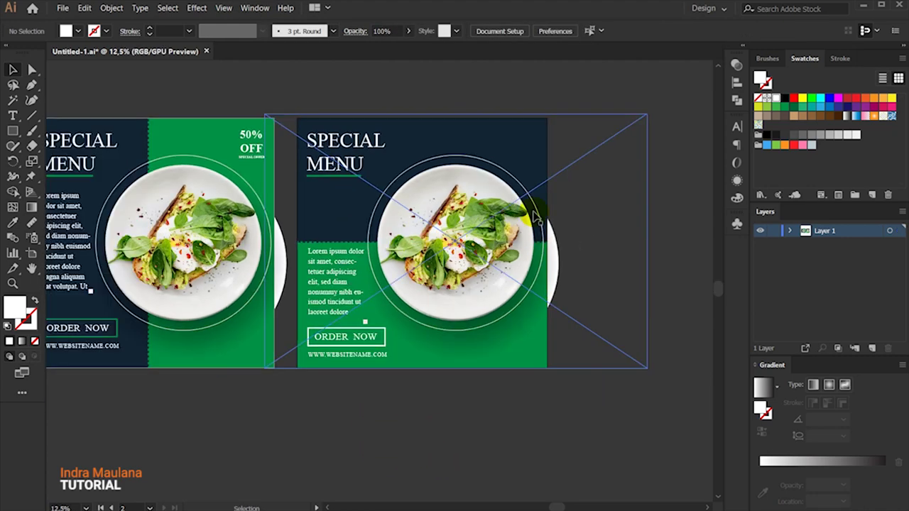
# - Alt-drag a copy of the 50% OFF badge onto the right flyer's top-right corner
pyautogui.moveTo(280, 174); pyautogui.dragTo(536, 174)
pyautogui.click(420, 97)
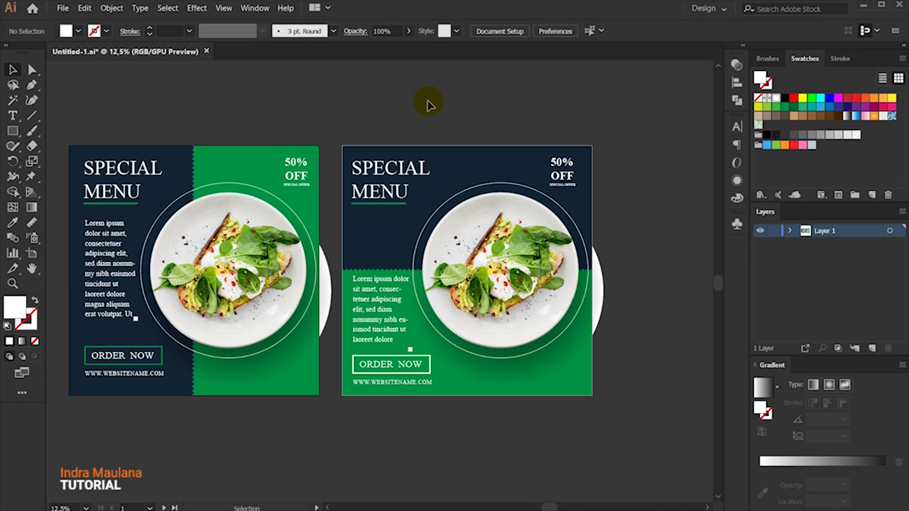
pyautogui.click(13, 130)
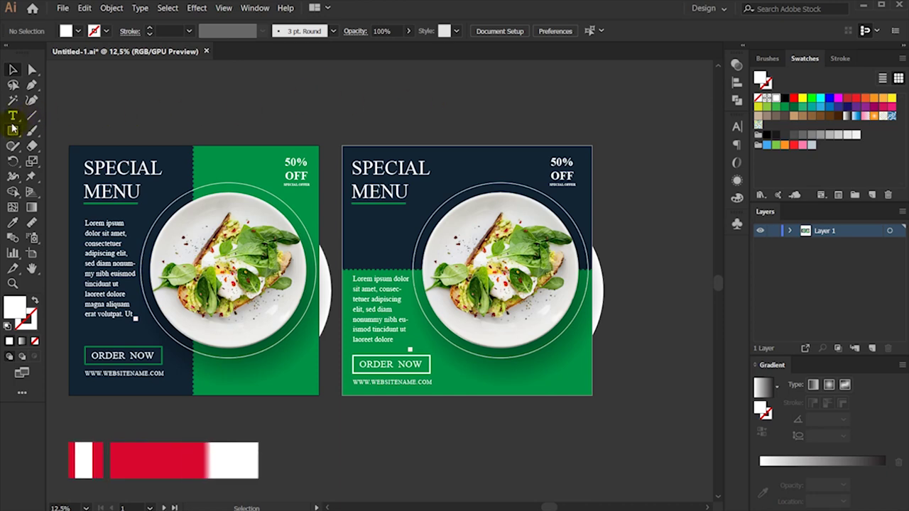
pyautogui.click(193, 110)
pyautogui.write('2000')
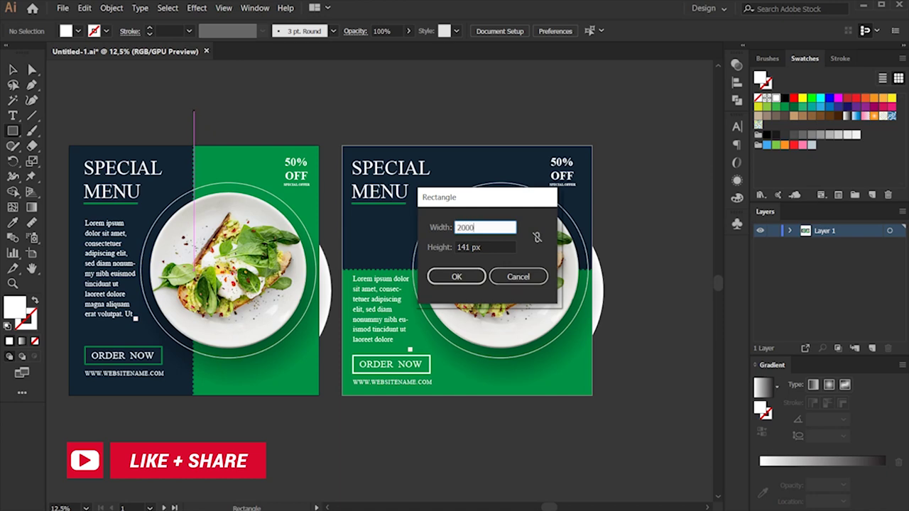
# - Create a 2000 × 2000 px rectangle centred on the left artboard
pyautogui.press('Tab')
pyautogui.write('2000')
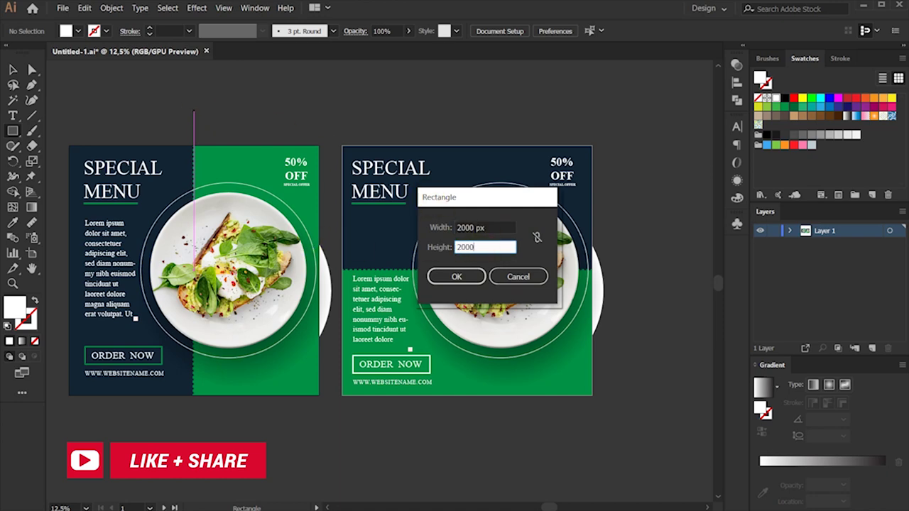
pyautogui.press('Return')
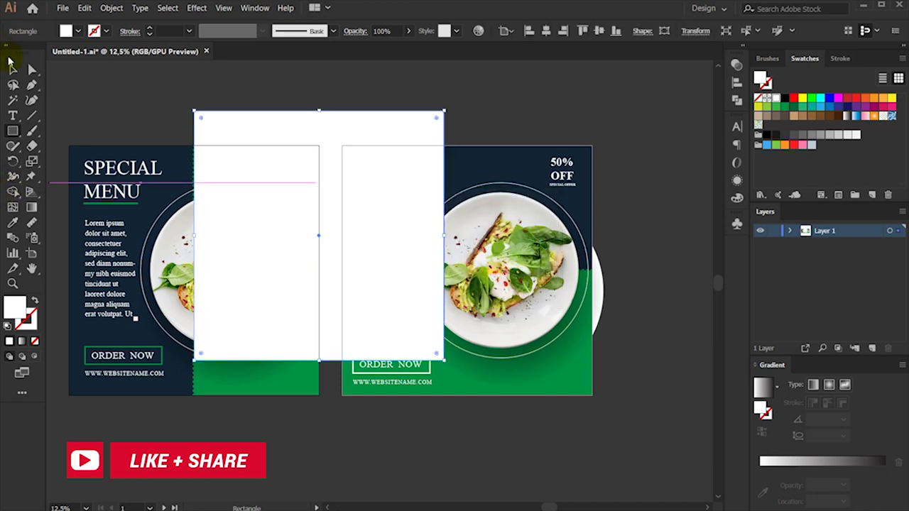
pyautogui.click(12, 68)
pyautogui.click(504, 30)
pyautogui.click(517, 74)
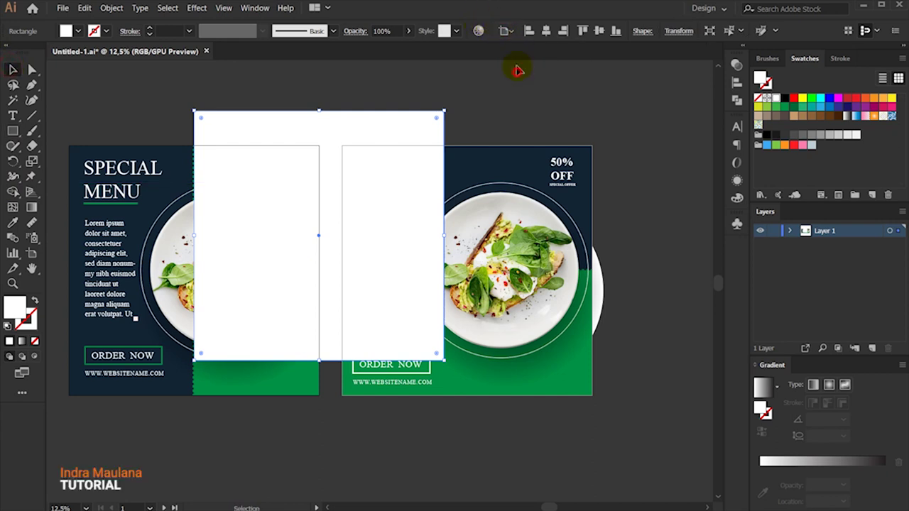
pyautogui.click(546, 30)
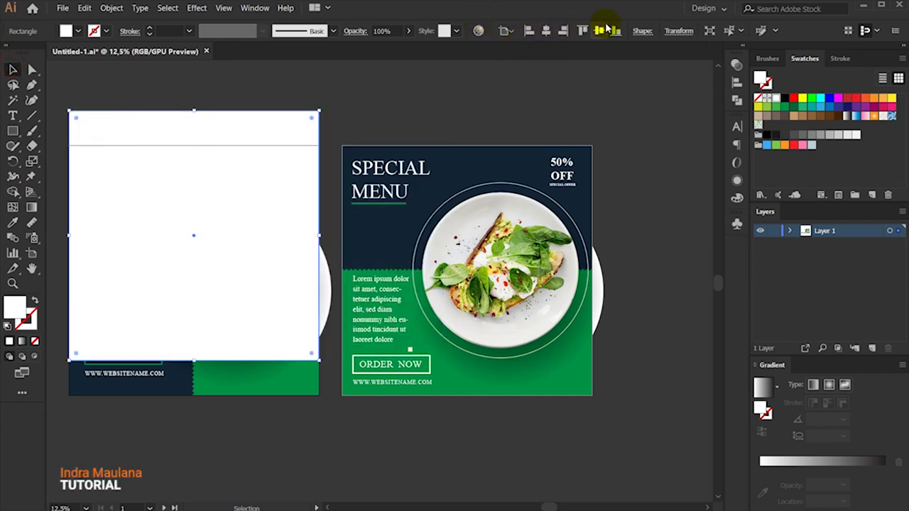
pyautogui.click(599, 30)
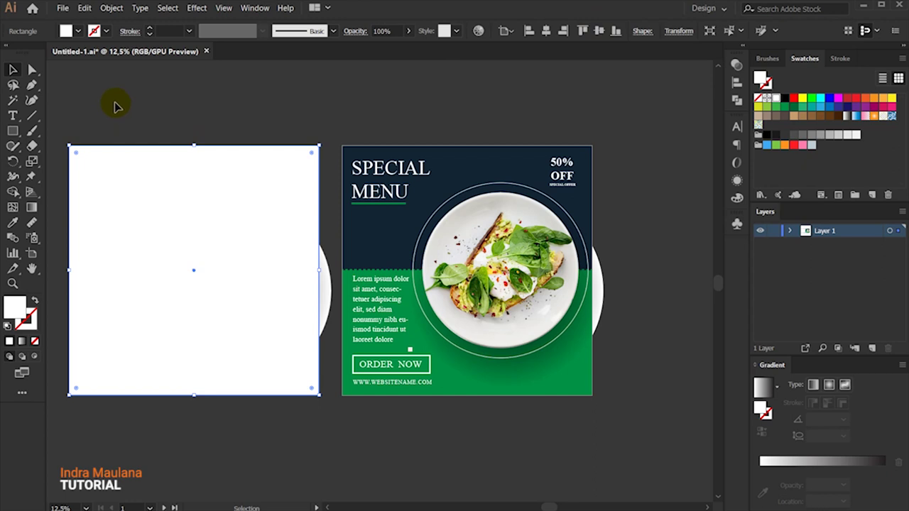
# - Paste a copy of the rectangle in front over the right flyer and bring it to the front
pyautogui.click(84, 8)
pyautogui.click(99, 61)
pyautogui.click(86, 12)
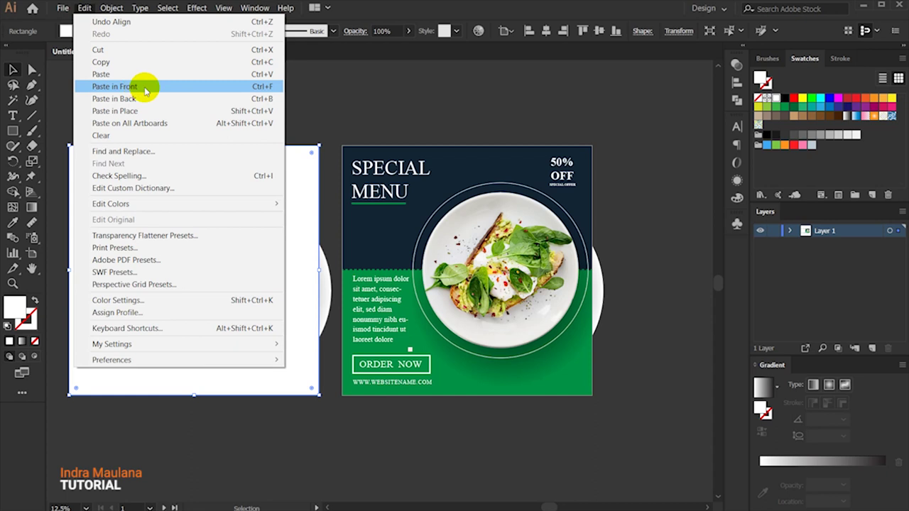
pyautogui.click(345, 81)
pyautogui.click(398, 149)
pyautogui.click(86, 8)
pyautogui.click(122, 83)
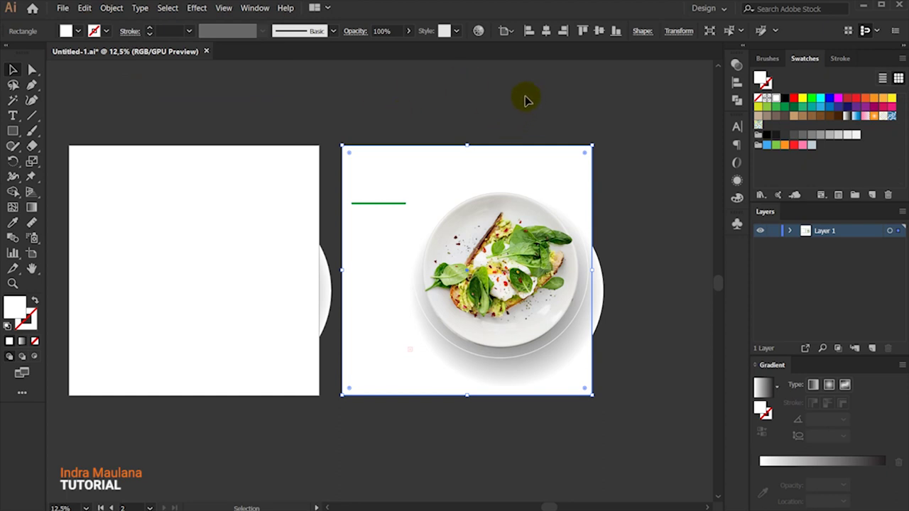
pyautogui.rightClick(540, 157)
pyautogui.moveTo(573, 330)
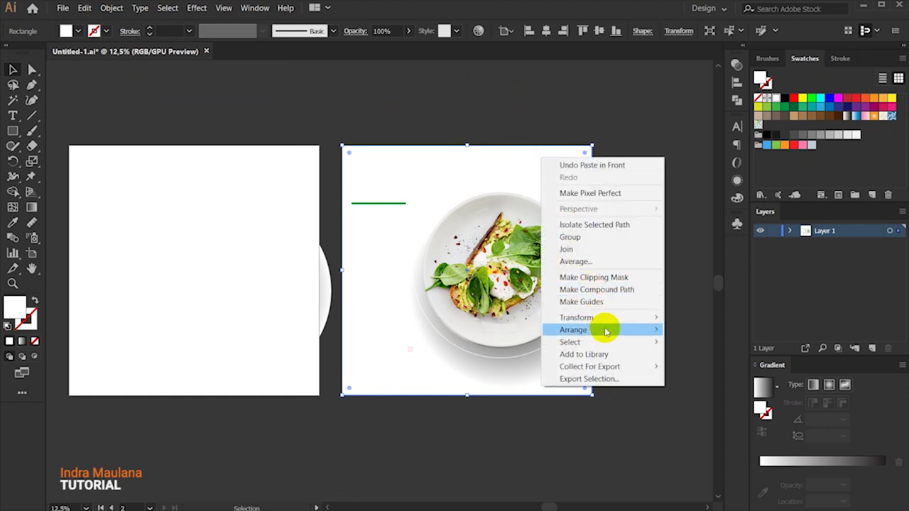
pyautogui.click(670, 330)
pyautogui.click(675, 155)
# - Make a clipping mask for the right flyer's artwork, then for the left flyer's
pyautogui.moveTo(655, 444); pyautogui.dragTo(338, 117)
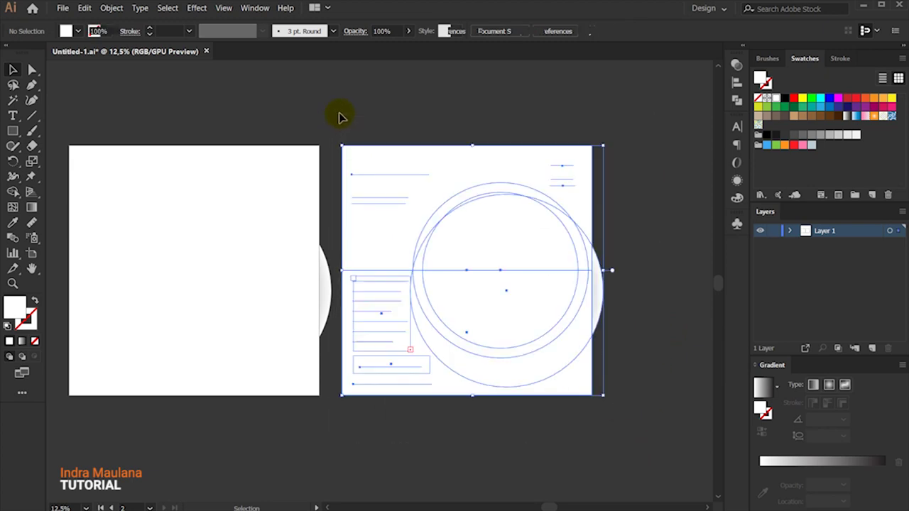
pyautogui.rightClick(439, 177)
pyautogui.click(458, 261)
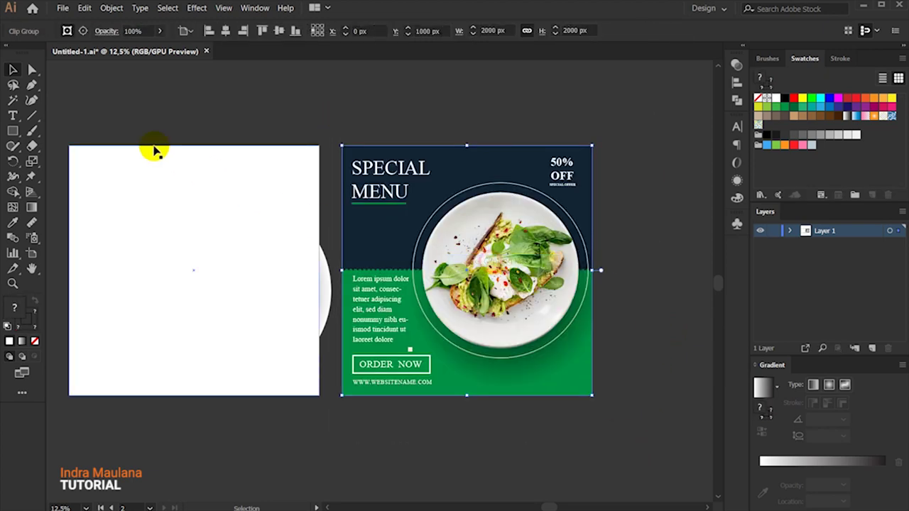
pyautogui.moveTo(61, 115); pyautogui.dragTo(331, 421)
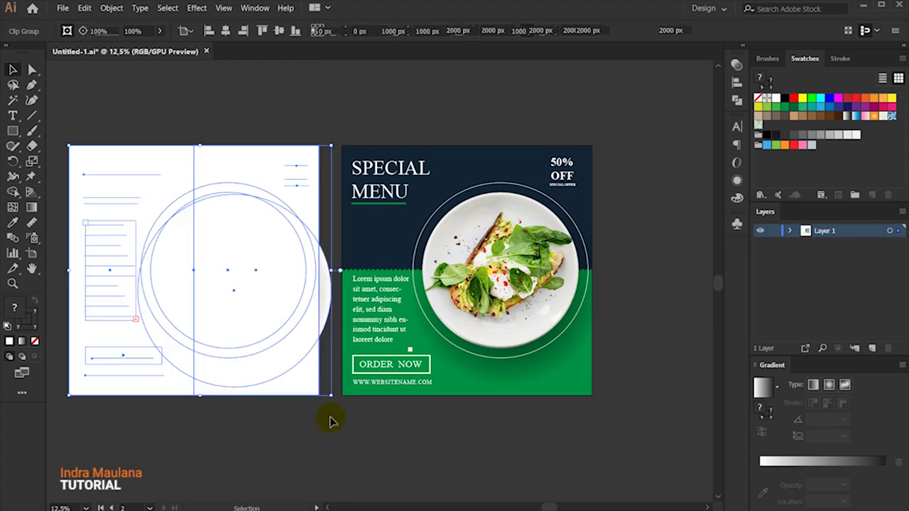
pyautogui.rightClick(260, 227)
pyautogui.click(284, 305)
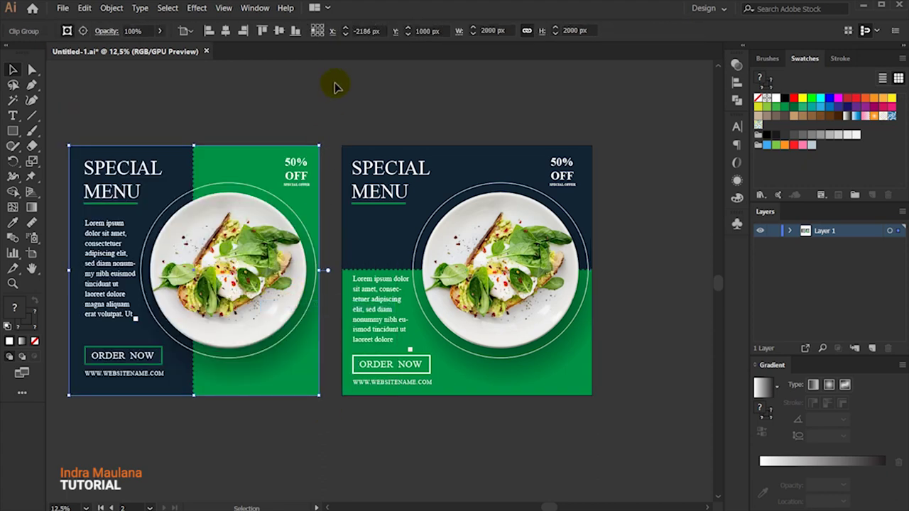
pyautogui.click(337, 86)
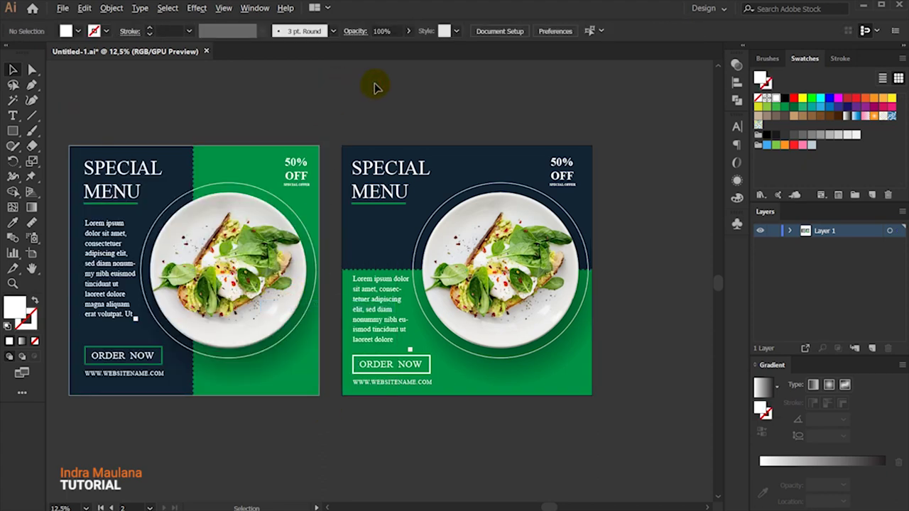
# - Switch to full-screen mode with F to present both finished Special Menu flyers
pyautogui.scroll(-1, 367, 97)
pyautogui.scroll(1, 363, 151)
pyautogui.scroll(-2, 363, 135)
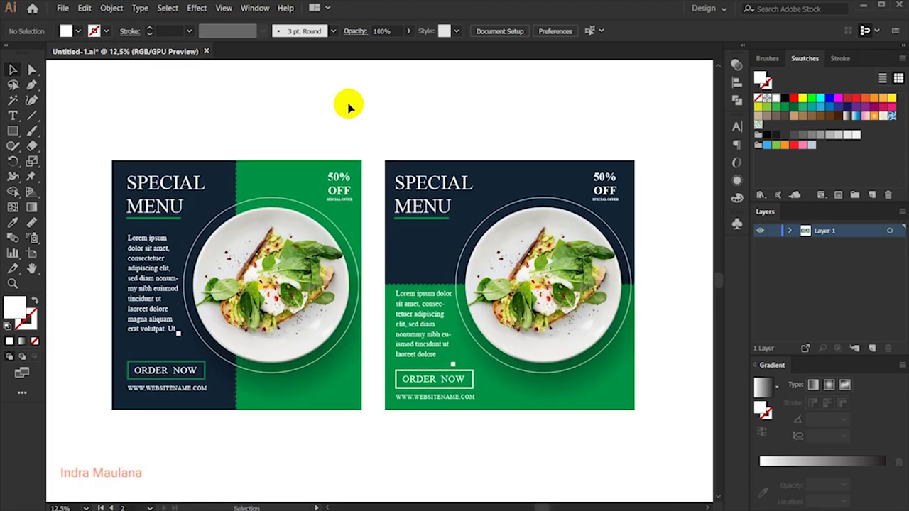
pyautogui.scroll(-1, 348, 106)
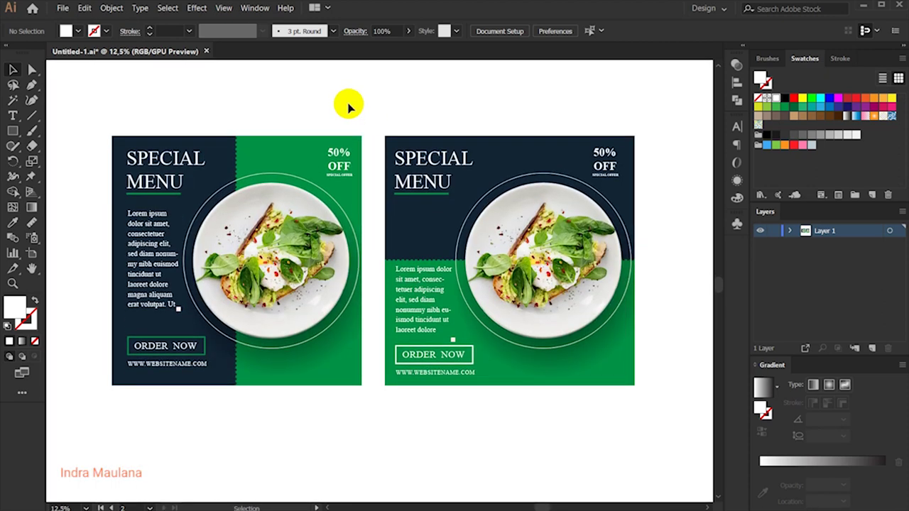
pyautogui.scroll(2, 342, 124)
pyautogui.scroll(-1, 349, 118)
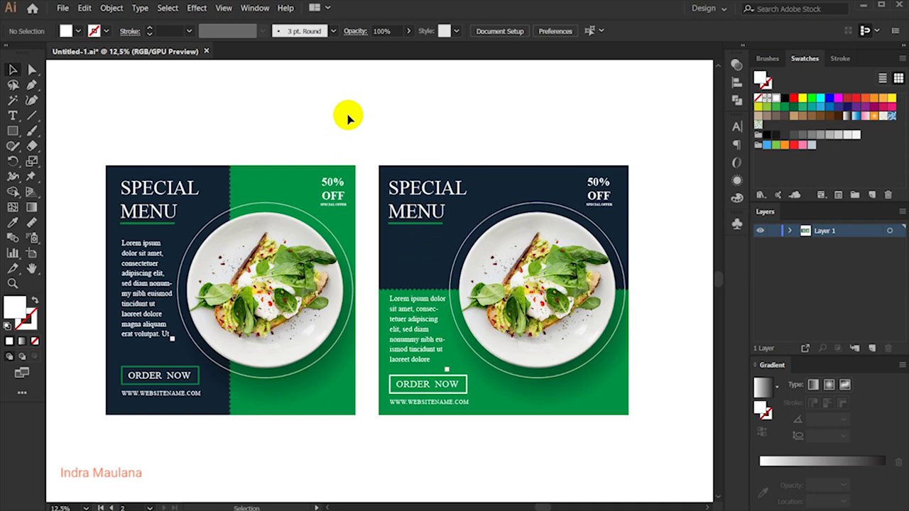
pyautogui.press('f')
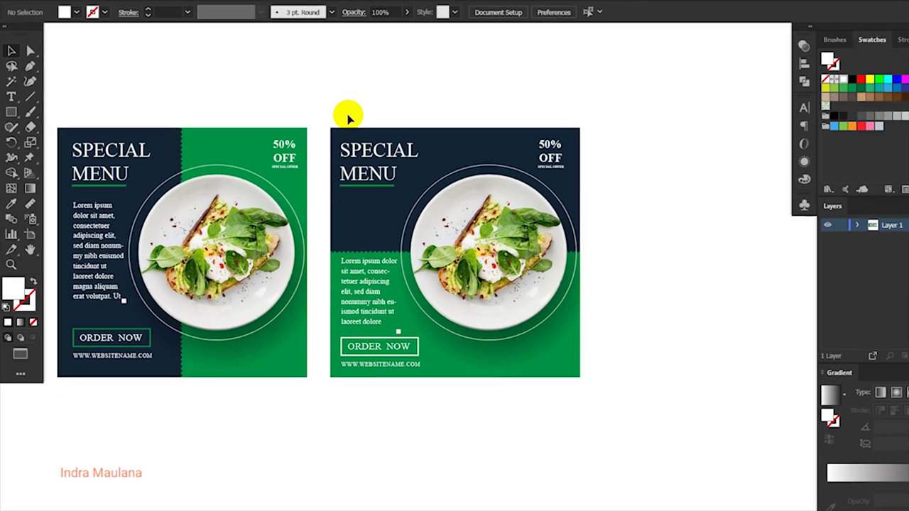
pyautogui.press('f')
pyautogui.scroll(1, 333, 135)
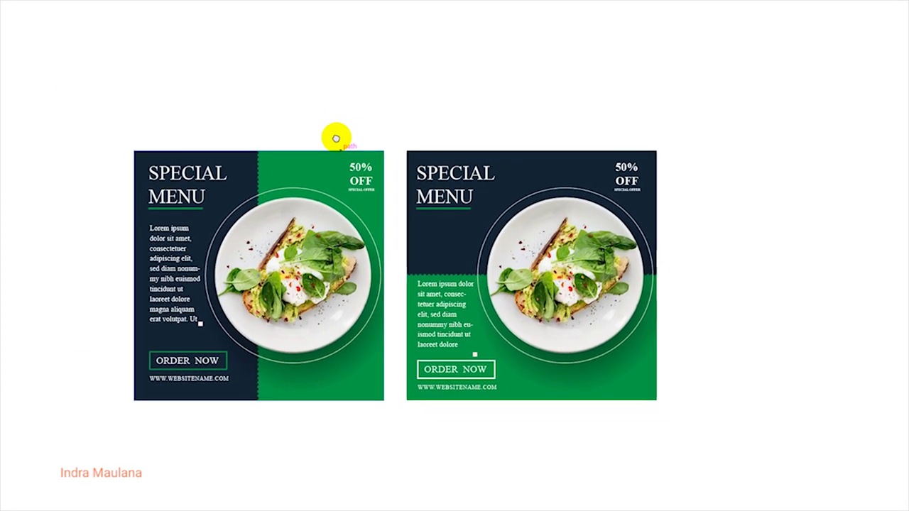
pyautogui.scroll(-2, 142, 137)
pyautogui.scroll(2, 141, 139)
pyautogui.scroll(-1, 140, 139)
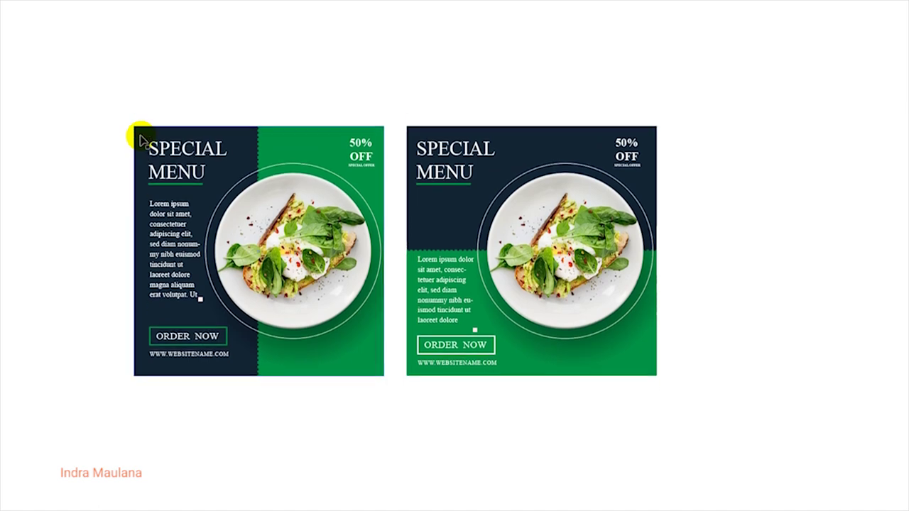